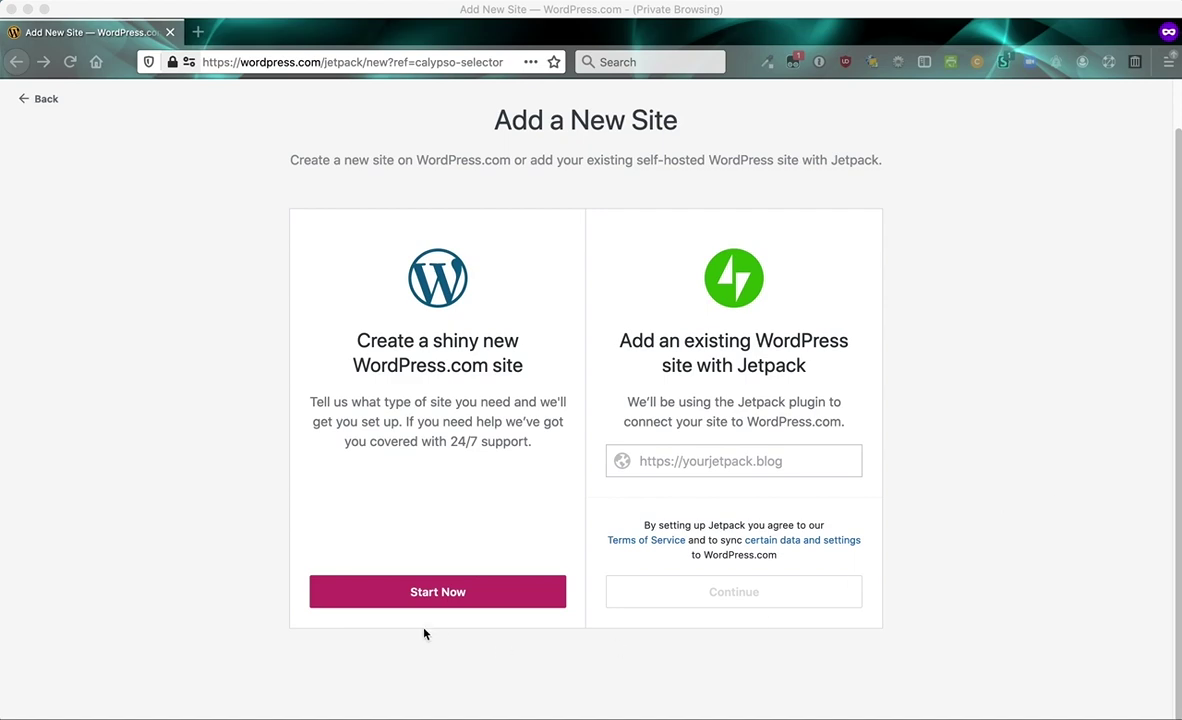
Start a new WordPress.com site and search for a domain using "my fabulous feline friends"
click(432, 594)
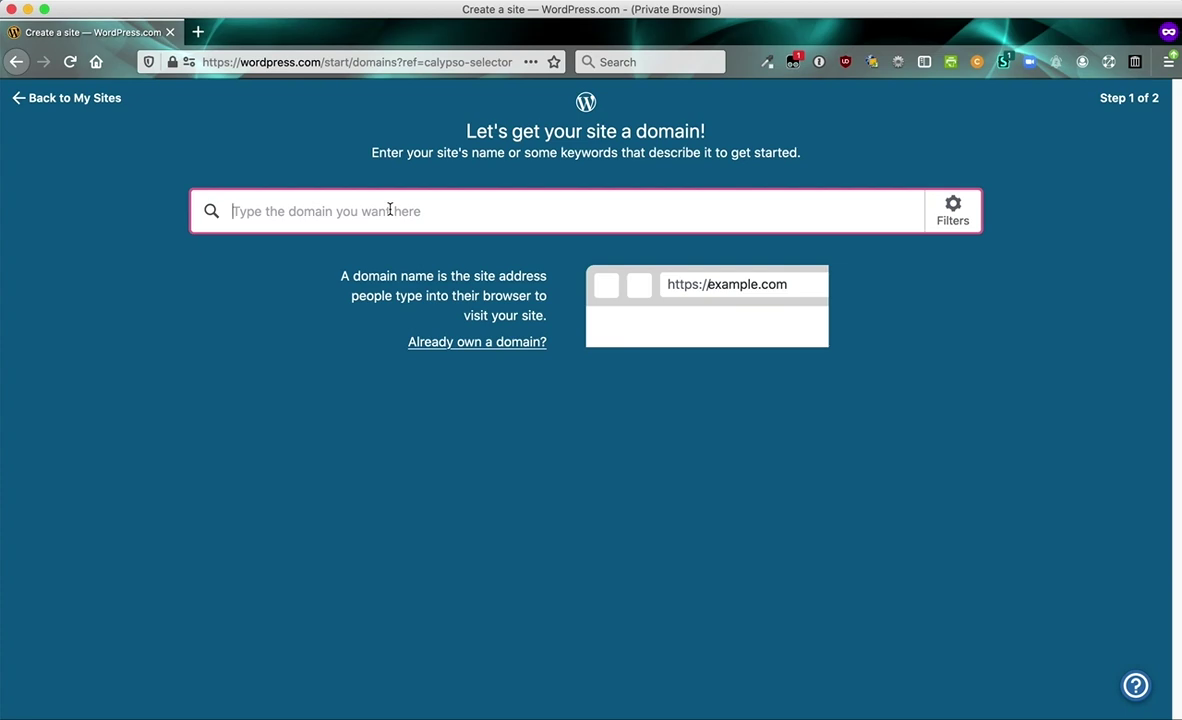
text(my)
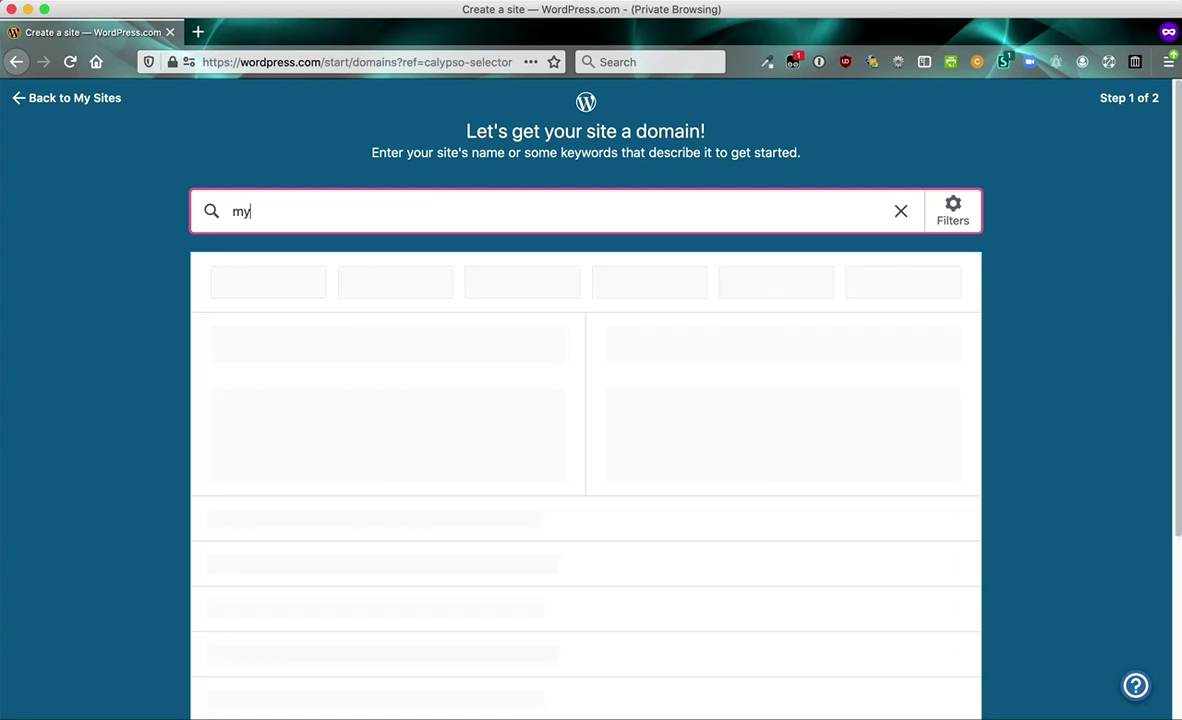
text( fabulous feline fr)
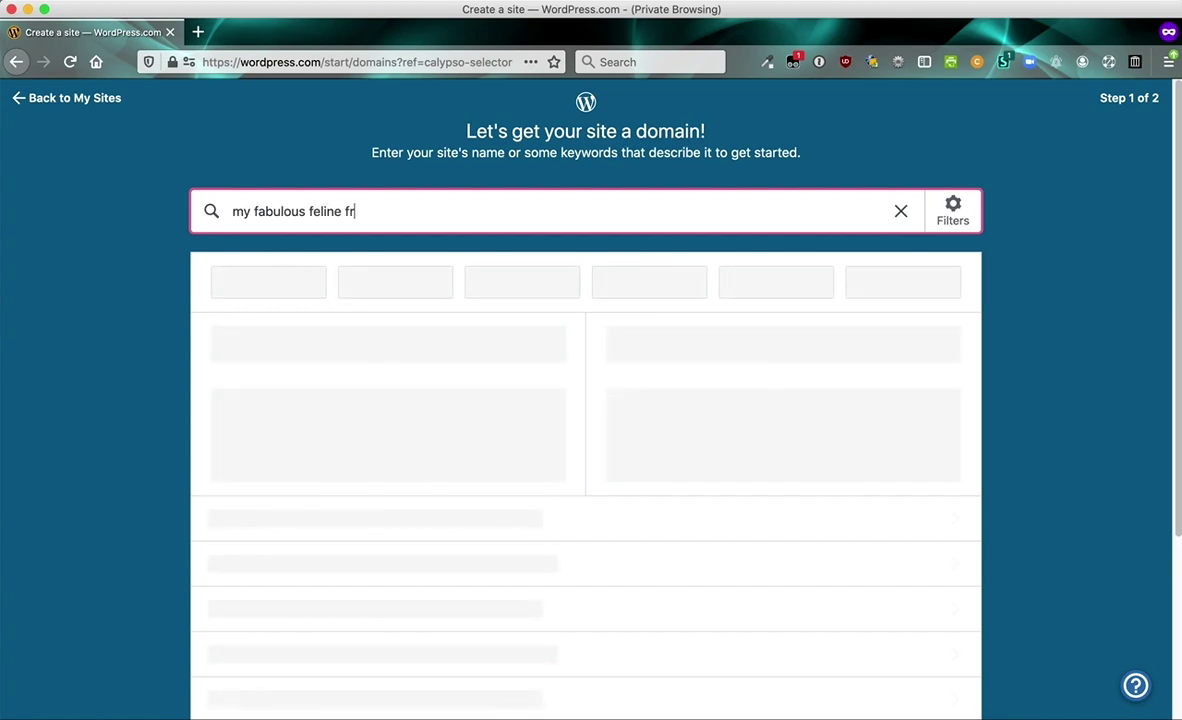
text(iends)
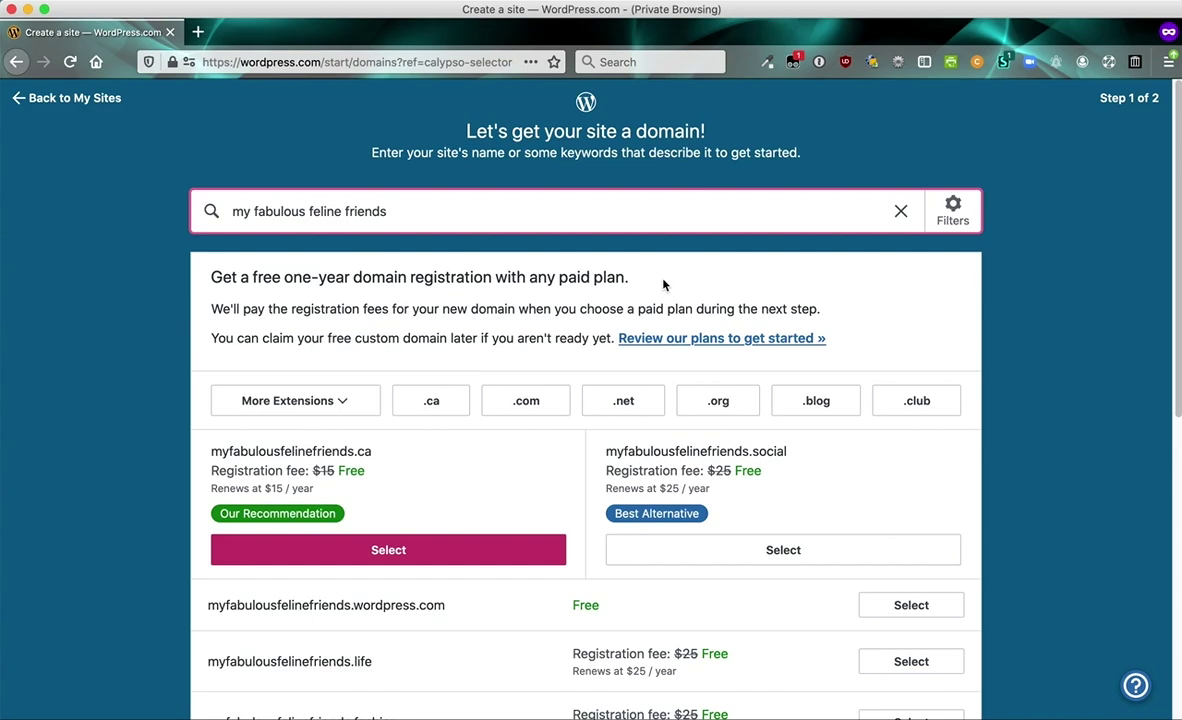
Choose the free address myfabulousfelinefriends.wordpress.com and create the site on the free plan
scroll(631, 274, down, 1)
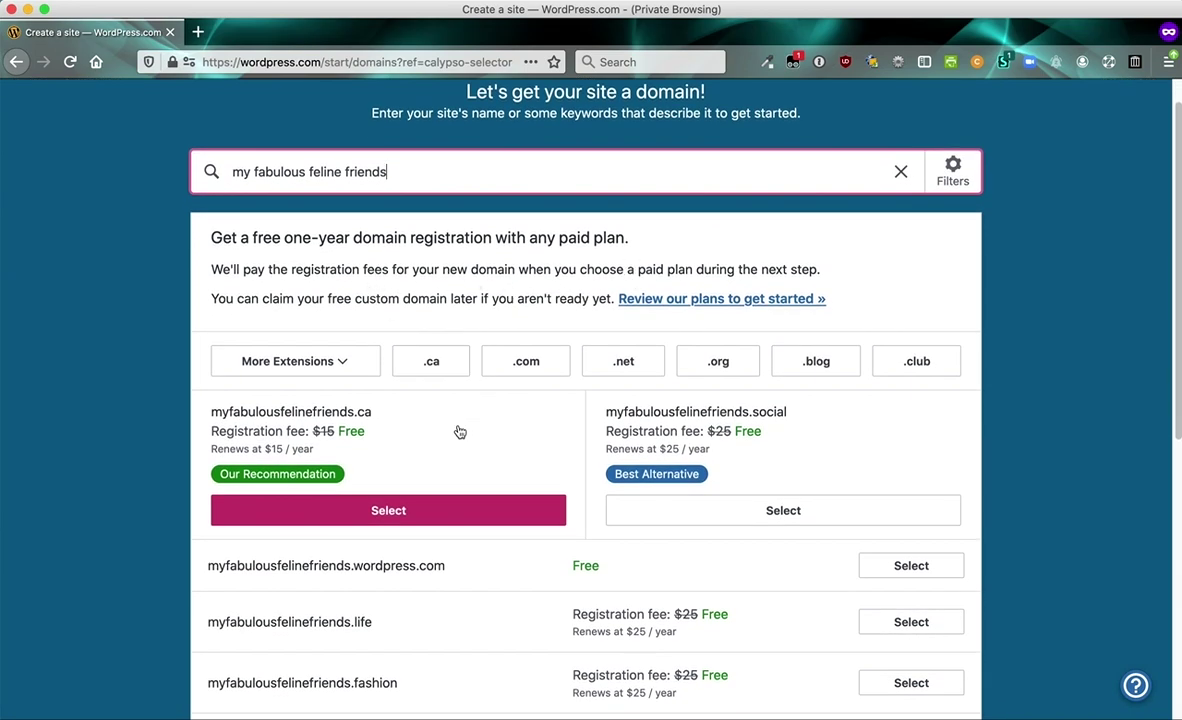
scroll(457, 430, up, 1)
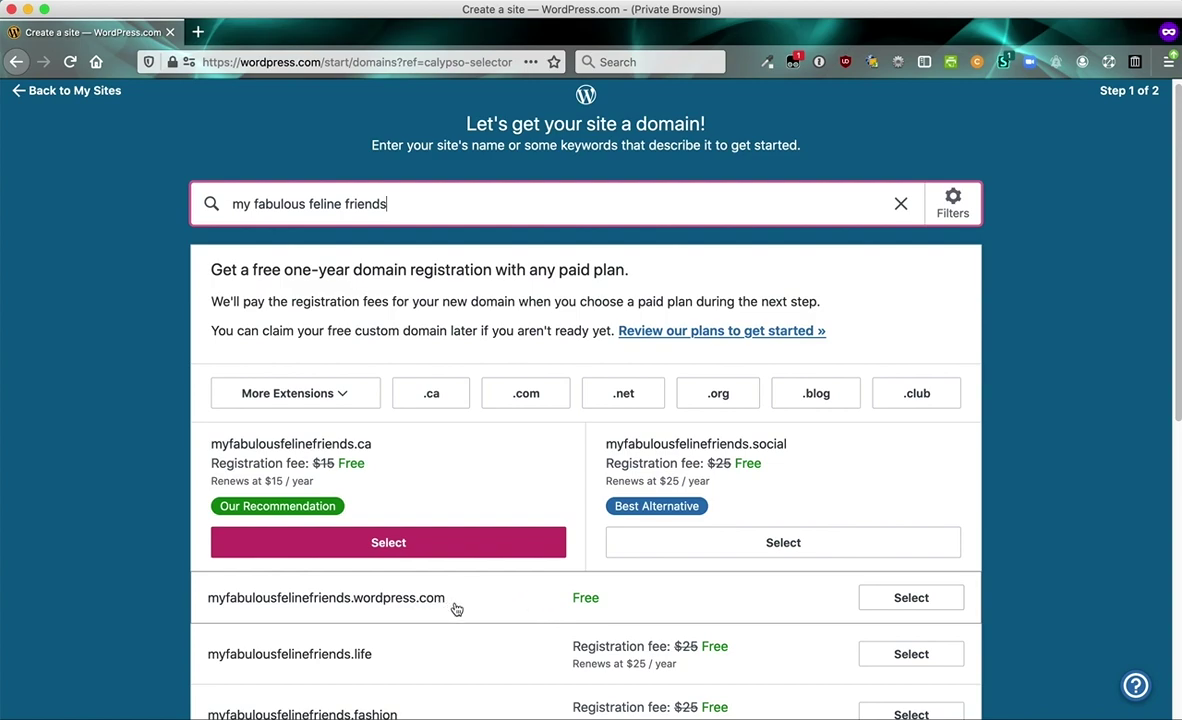
click(905, 598)
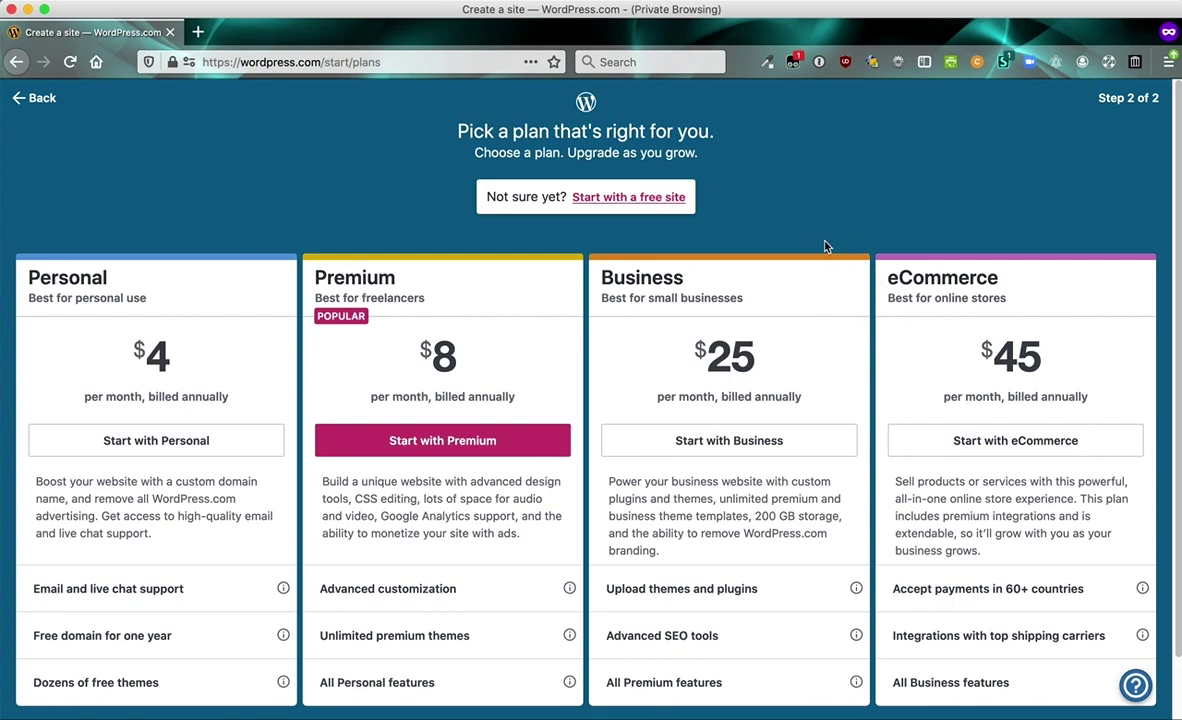
click(613, 199)
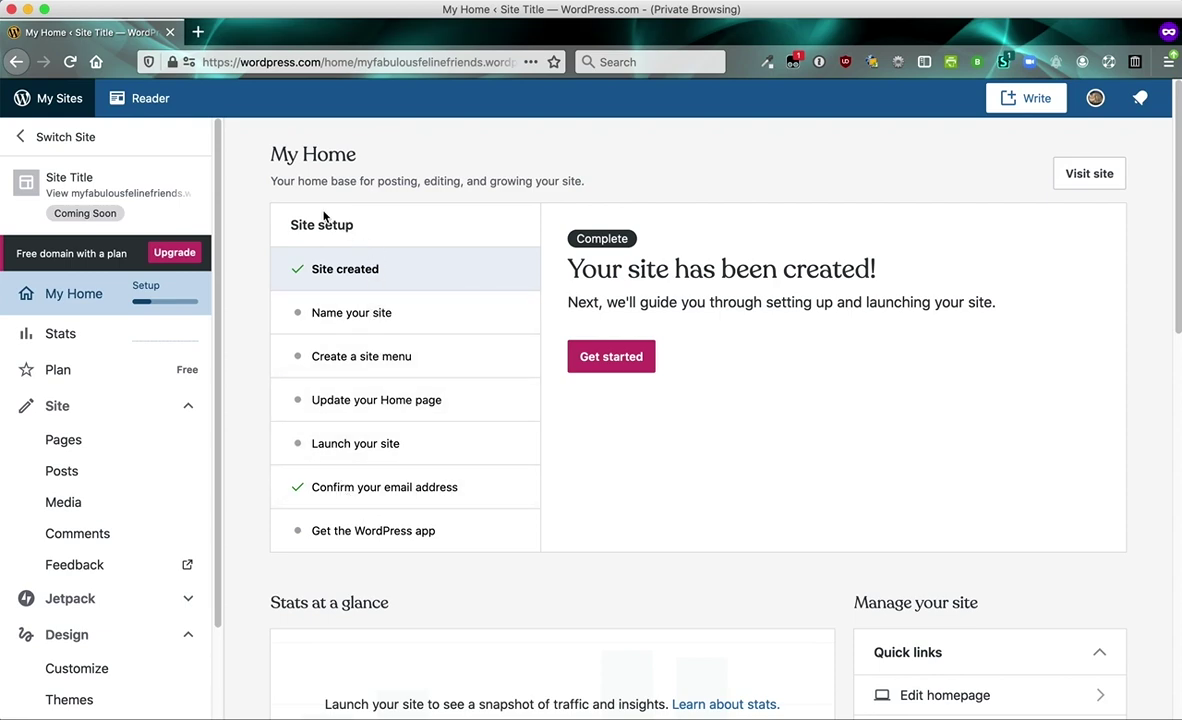
View the new site in its own browser tab and look through its Home, About and Contact pages
click(112, 207)
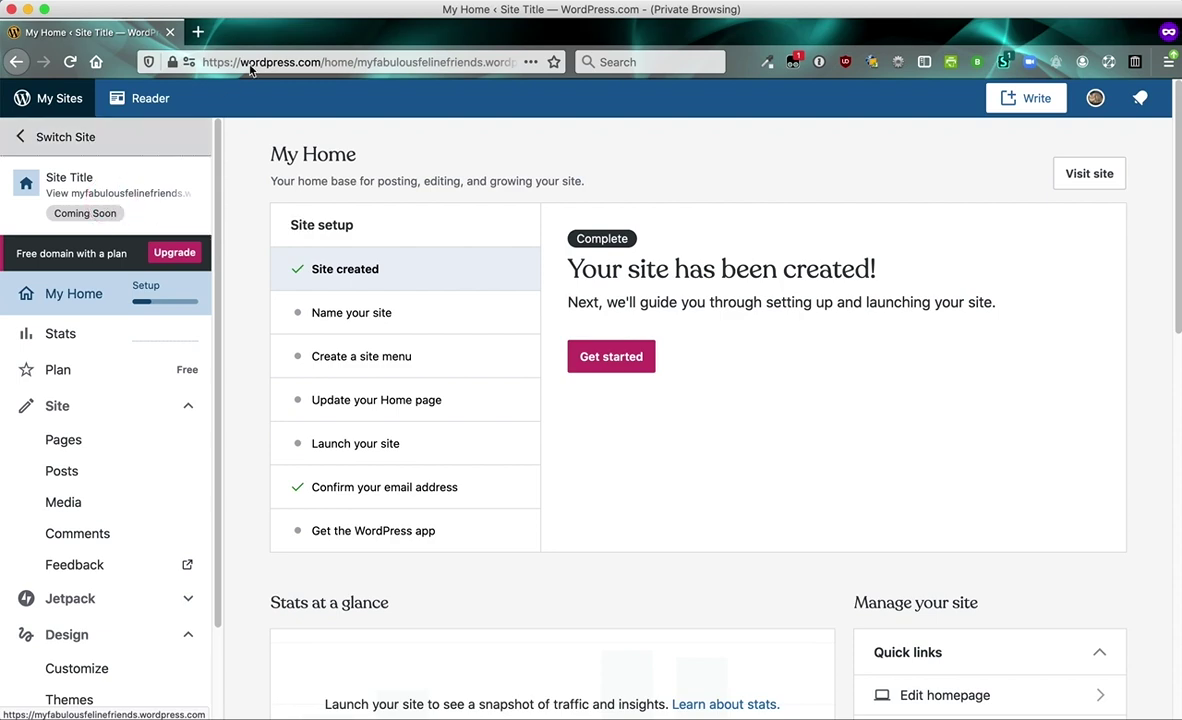
click(280, 34)
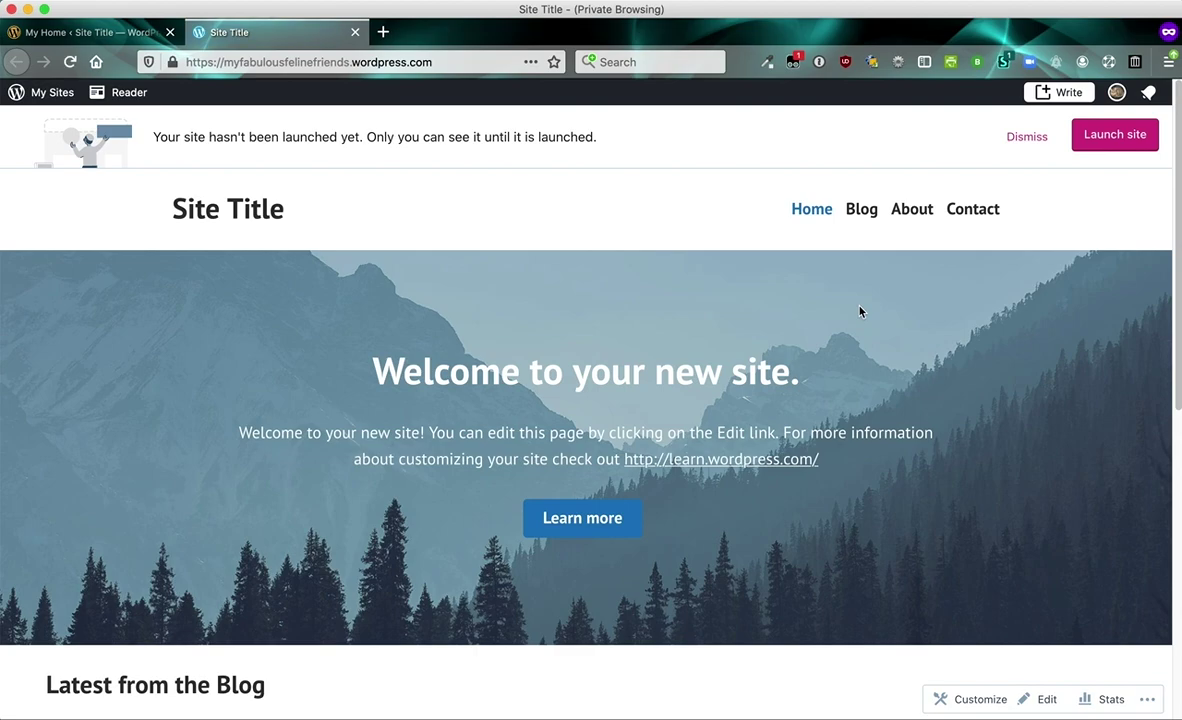
scroll(797, 265, down, 10)
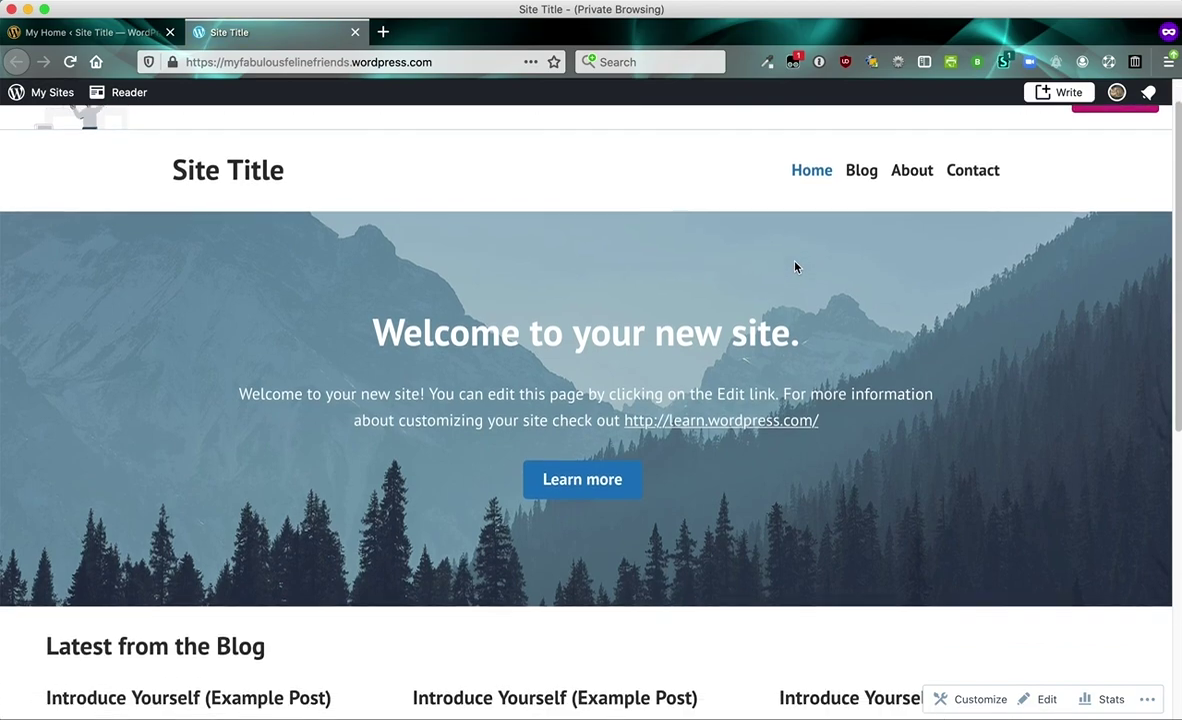
scroll(797, 265, up, 10)
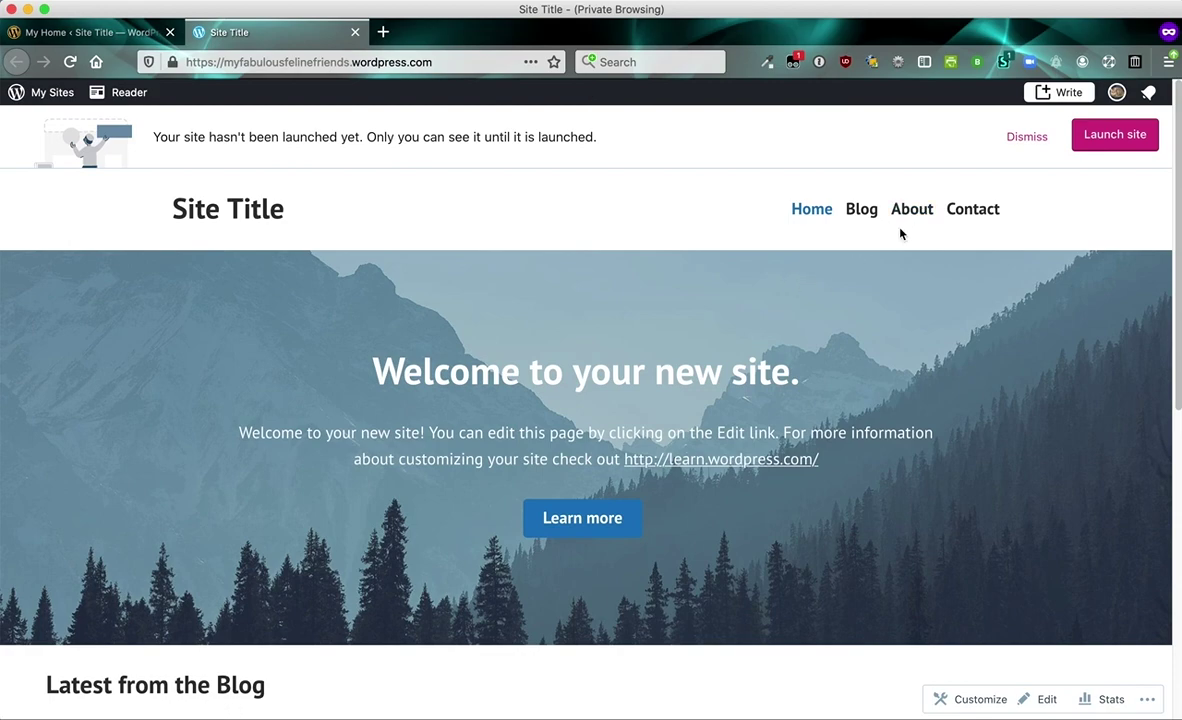
click(911, 211)
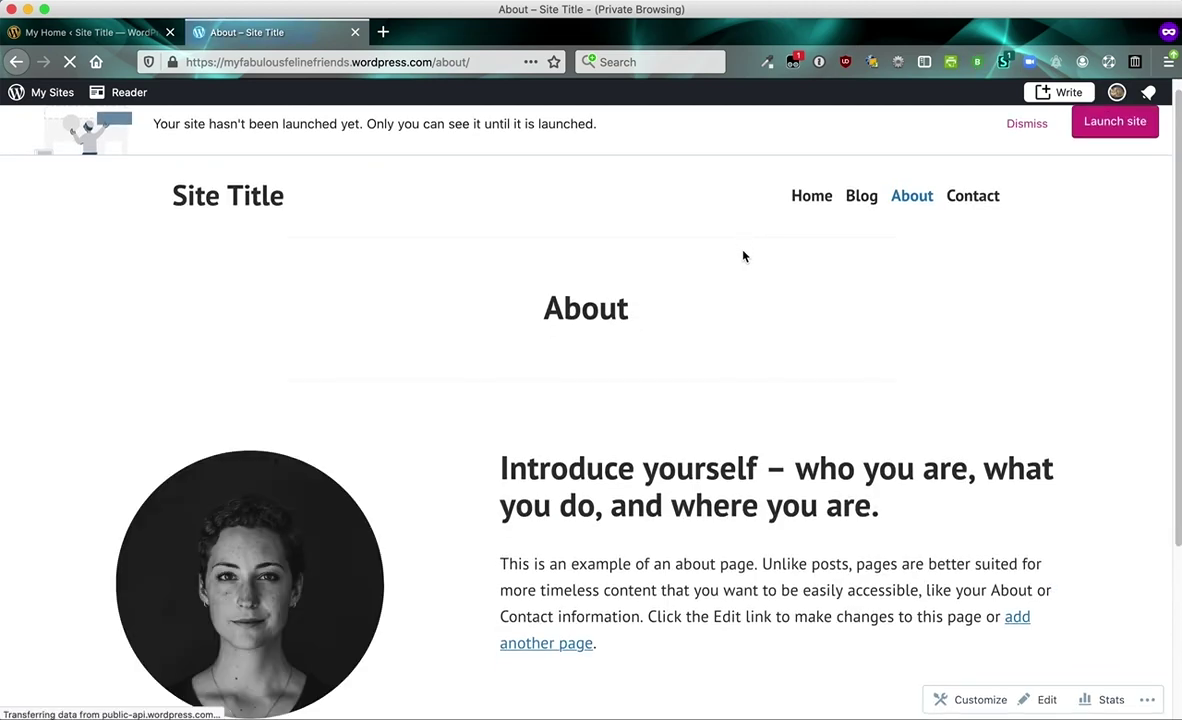
click(980, 212)
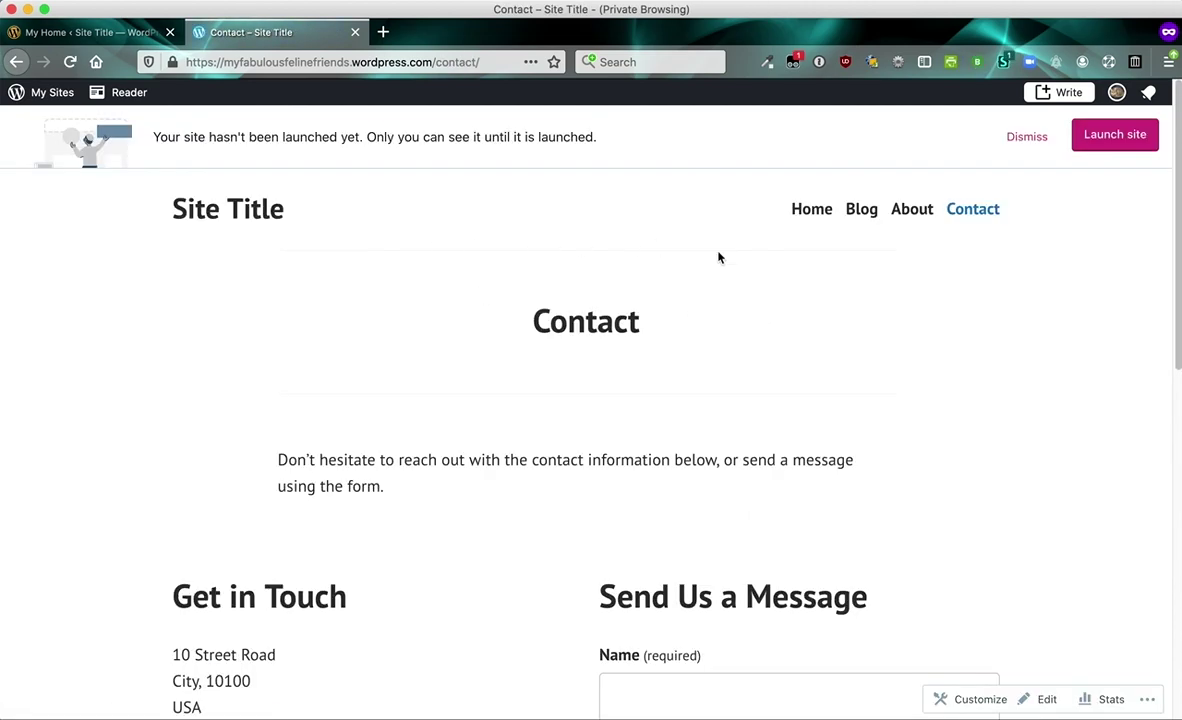
click(805, 213)
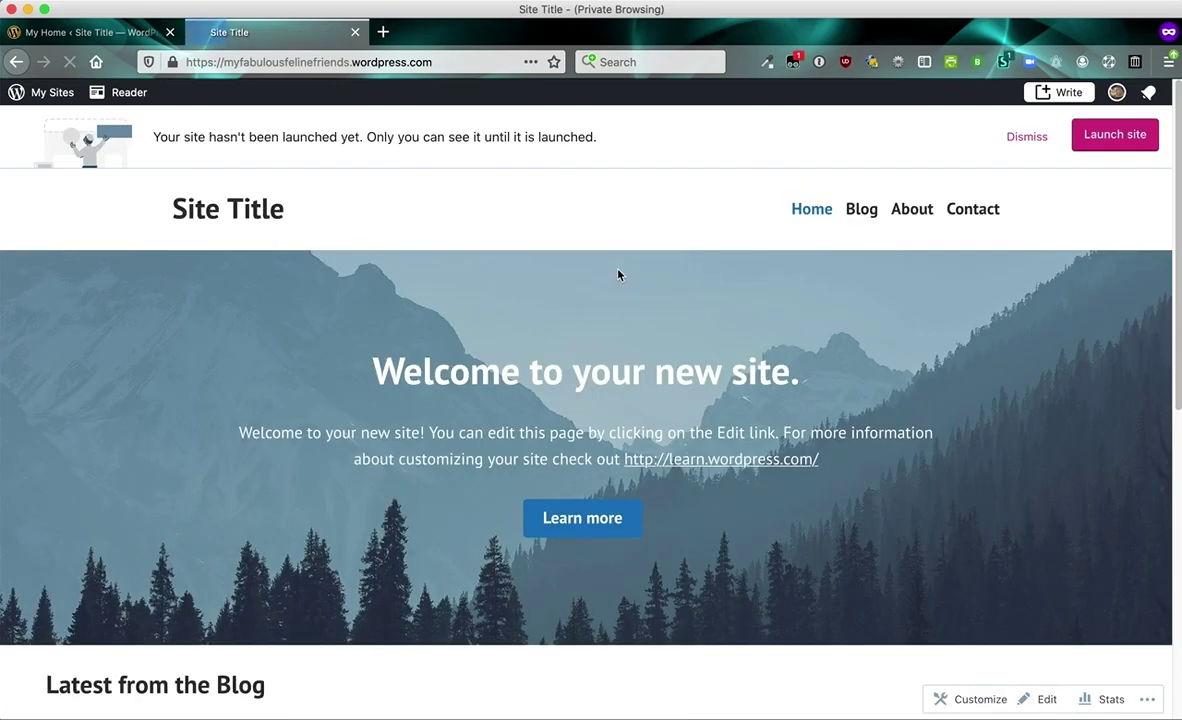
Review the dashboard's list of published pages and the Blog page's options, comparing the list with the live Home and About pages
click(130, 33)
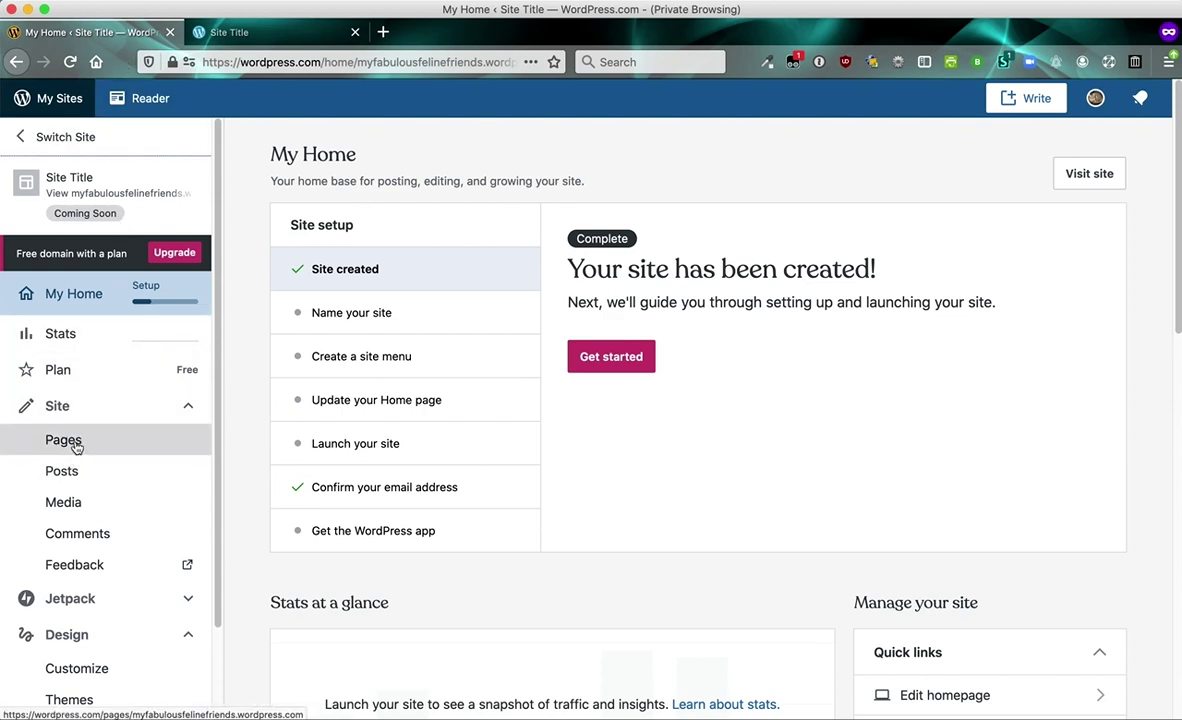
click(75, 445)
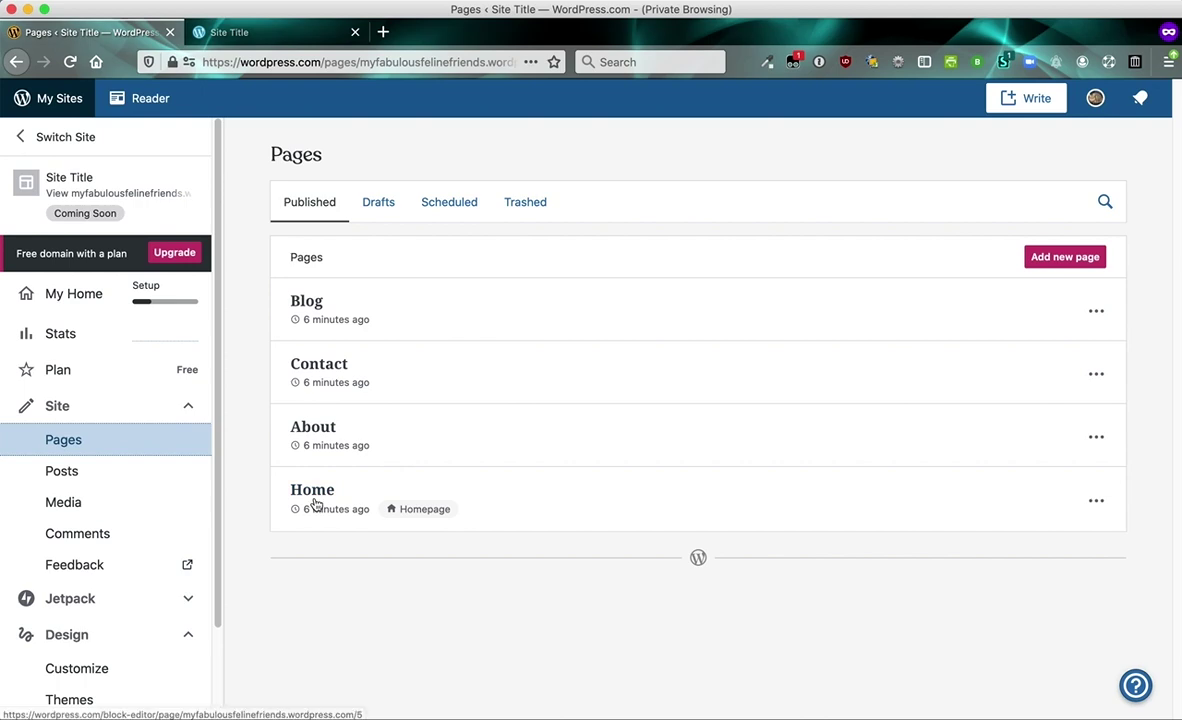
click(275, 32)
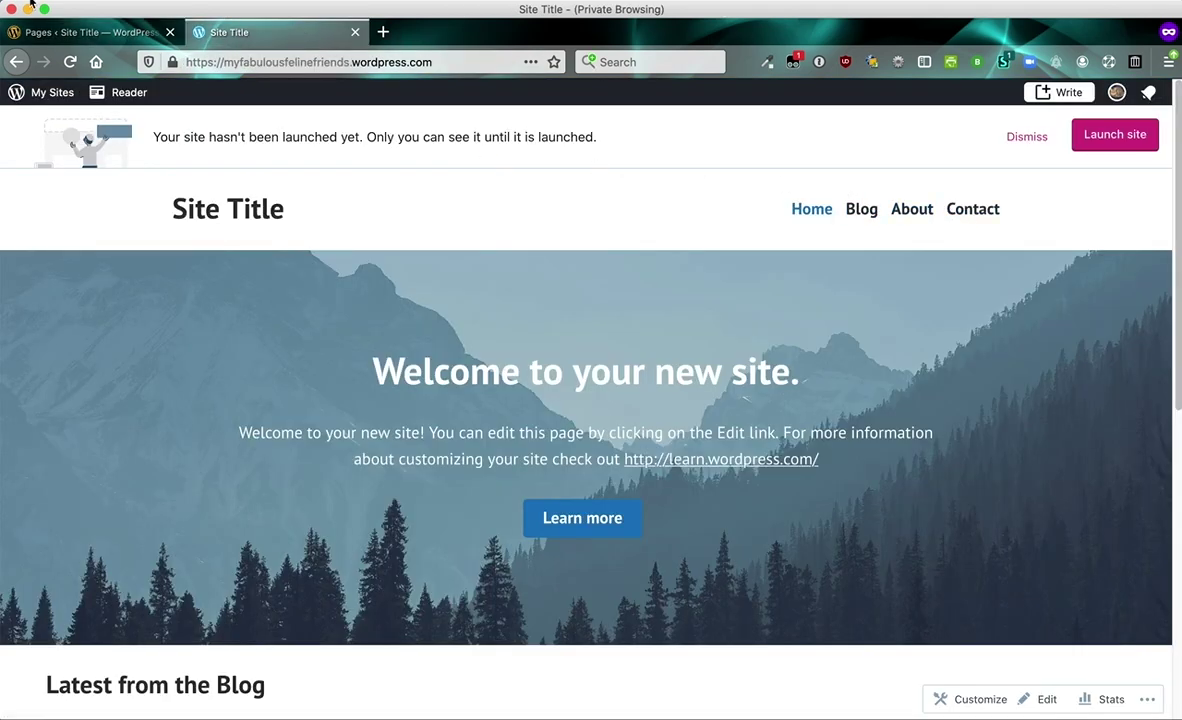
click(66, 28)
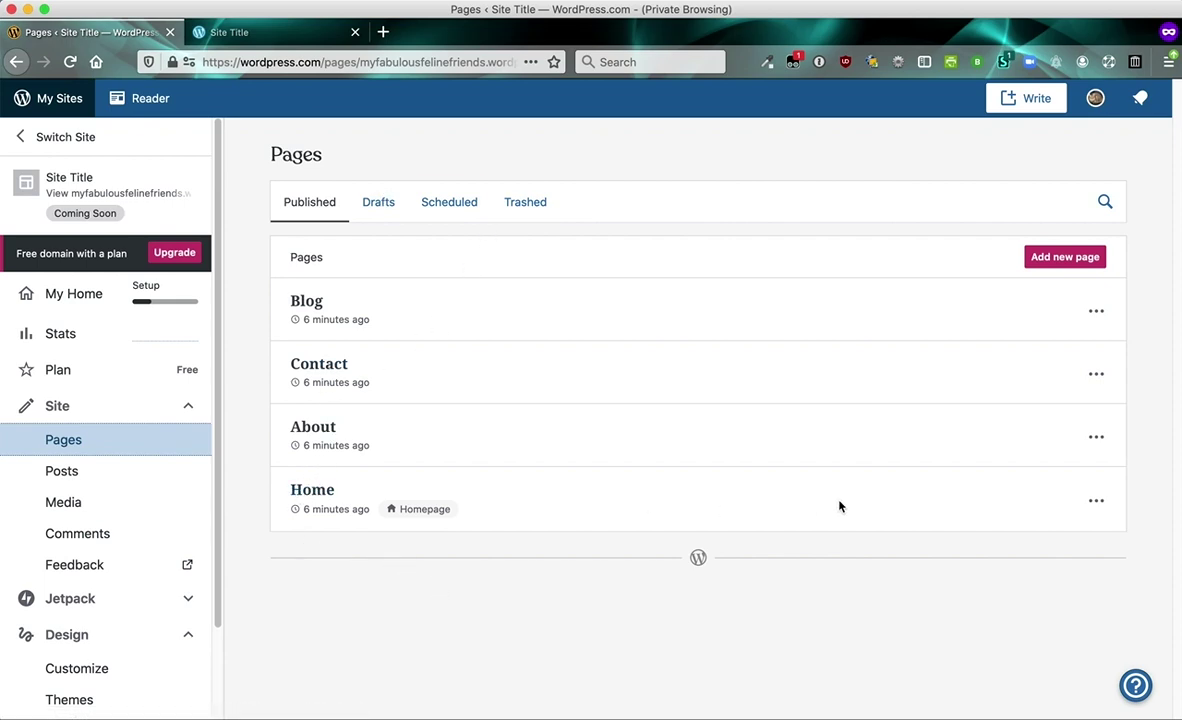
click(1095, 316)
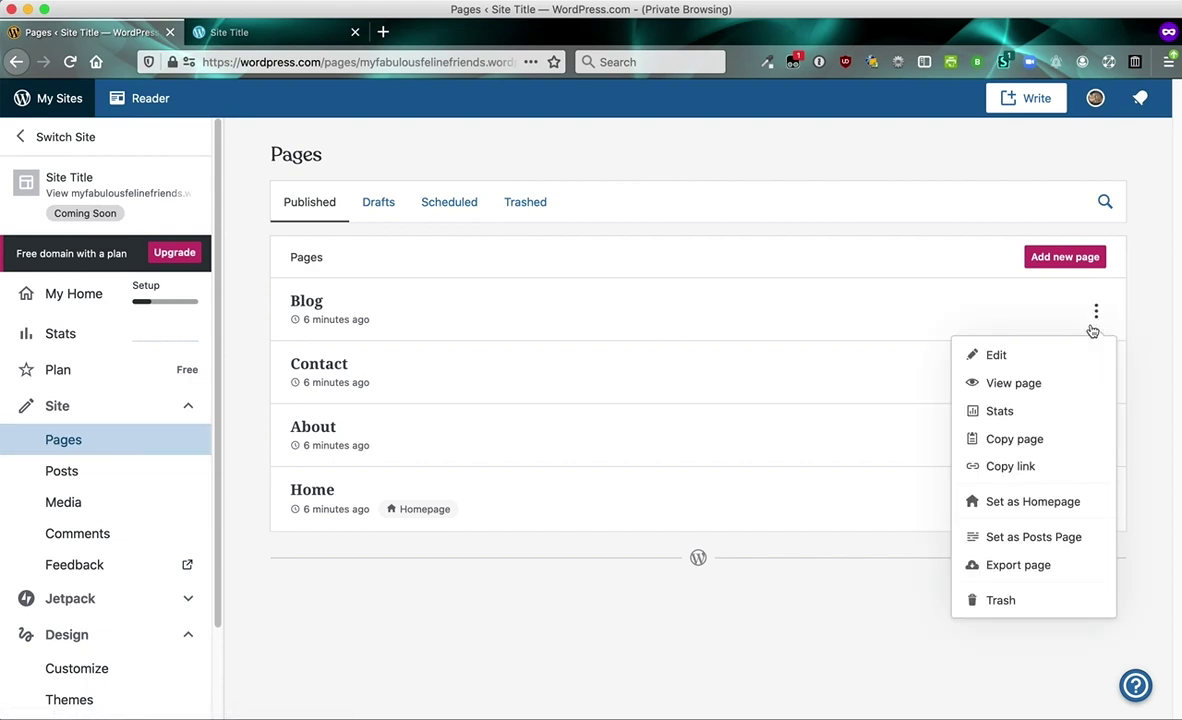
click(774, 626)
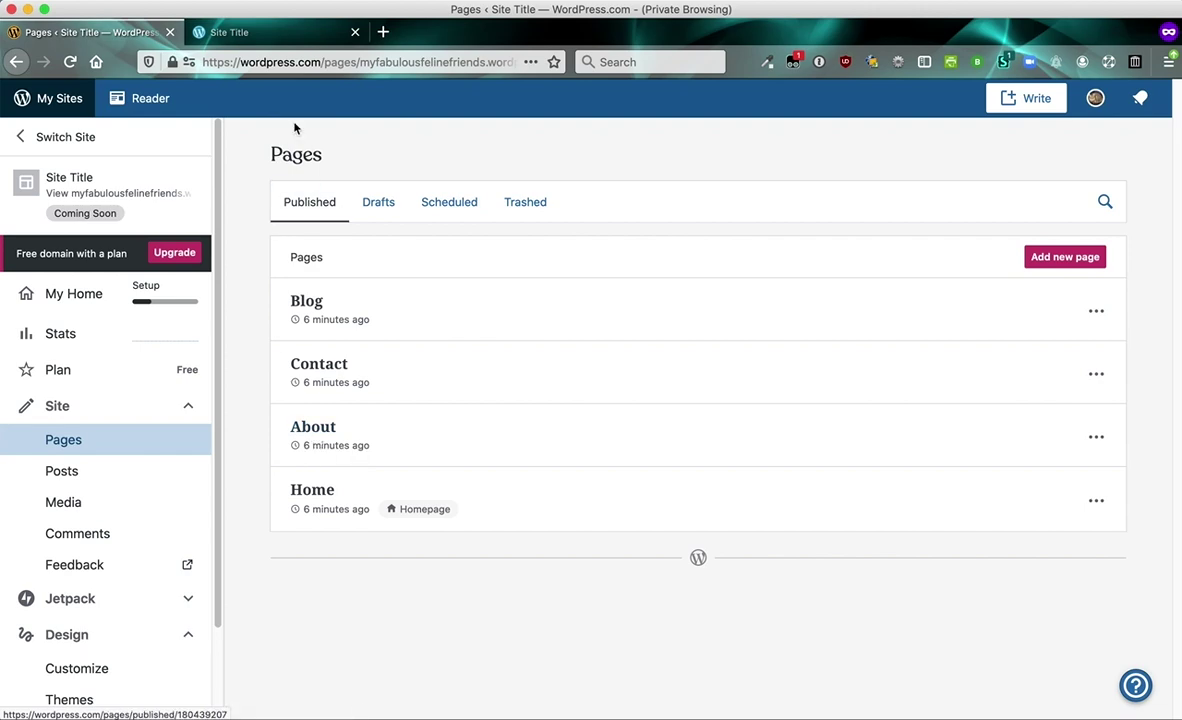
click(293, 37)
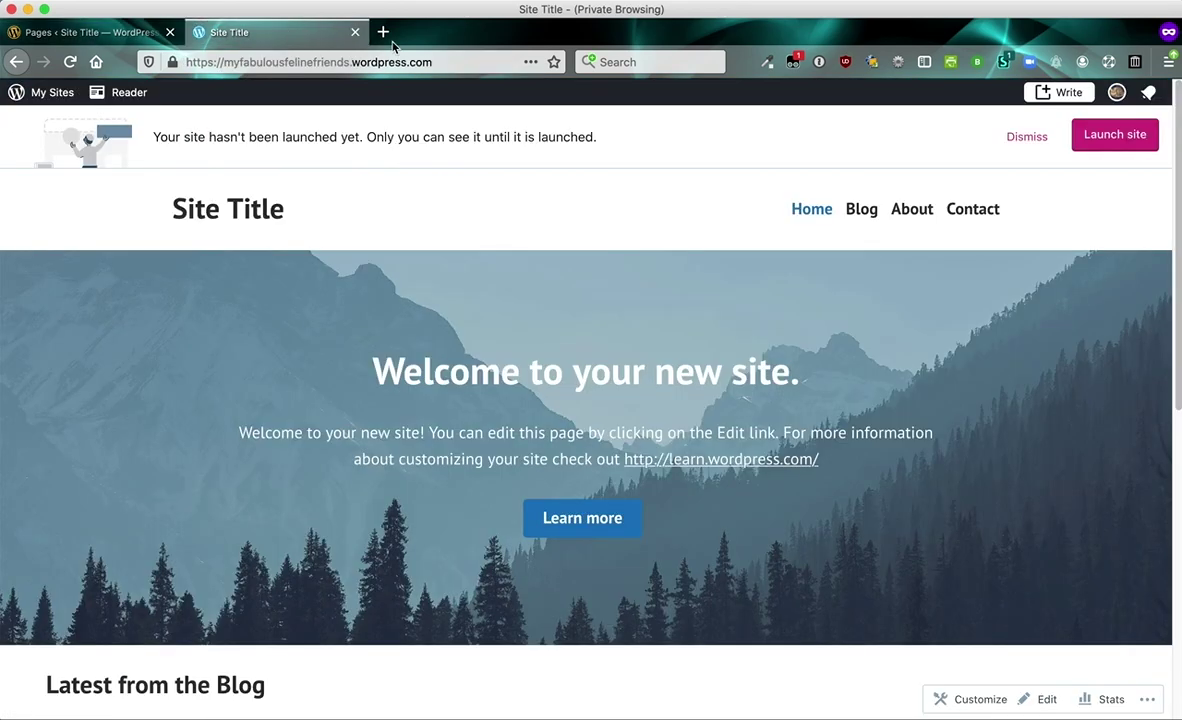
click(907, 211)
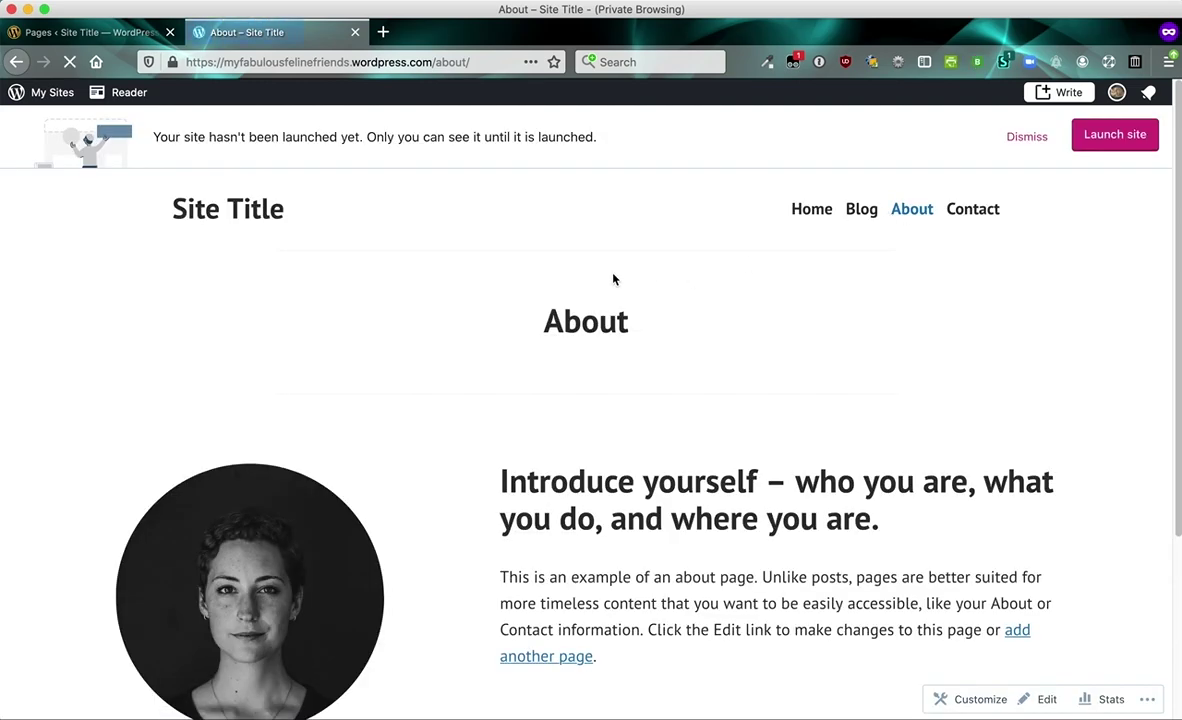
Review the dashboard's list of published posts and examine how those posts appear on the live Blog page
click(123, 38)
click(100, 474)
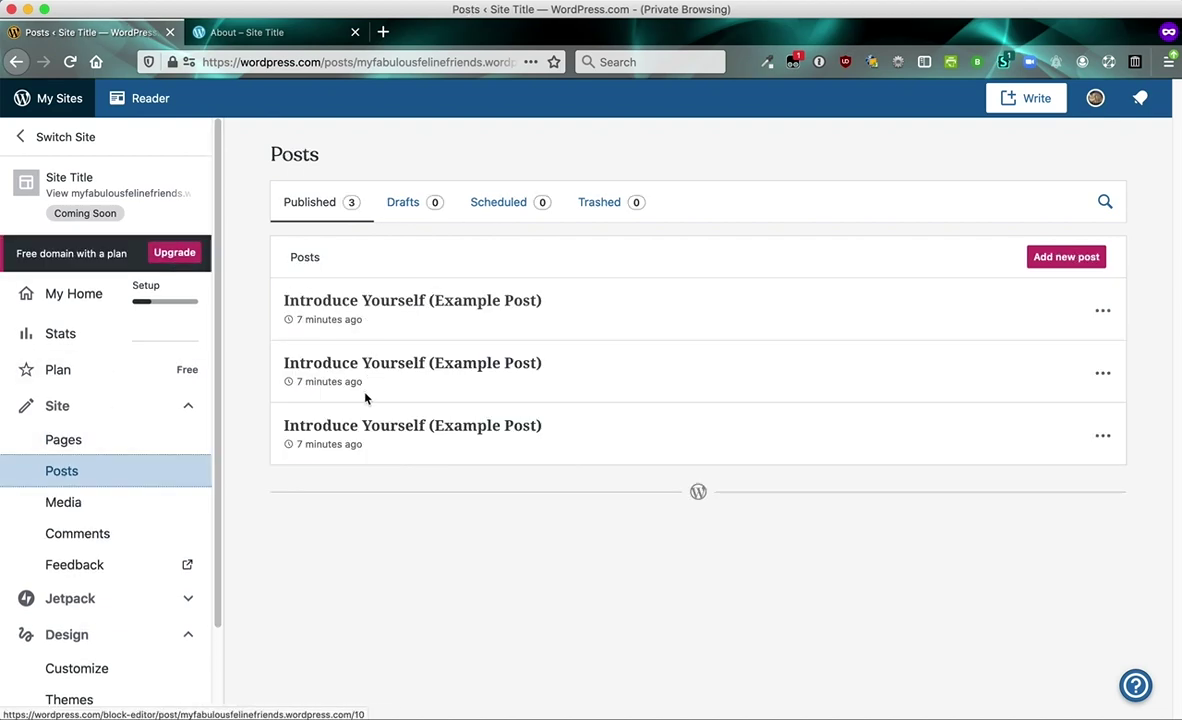
click(276, 36)
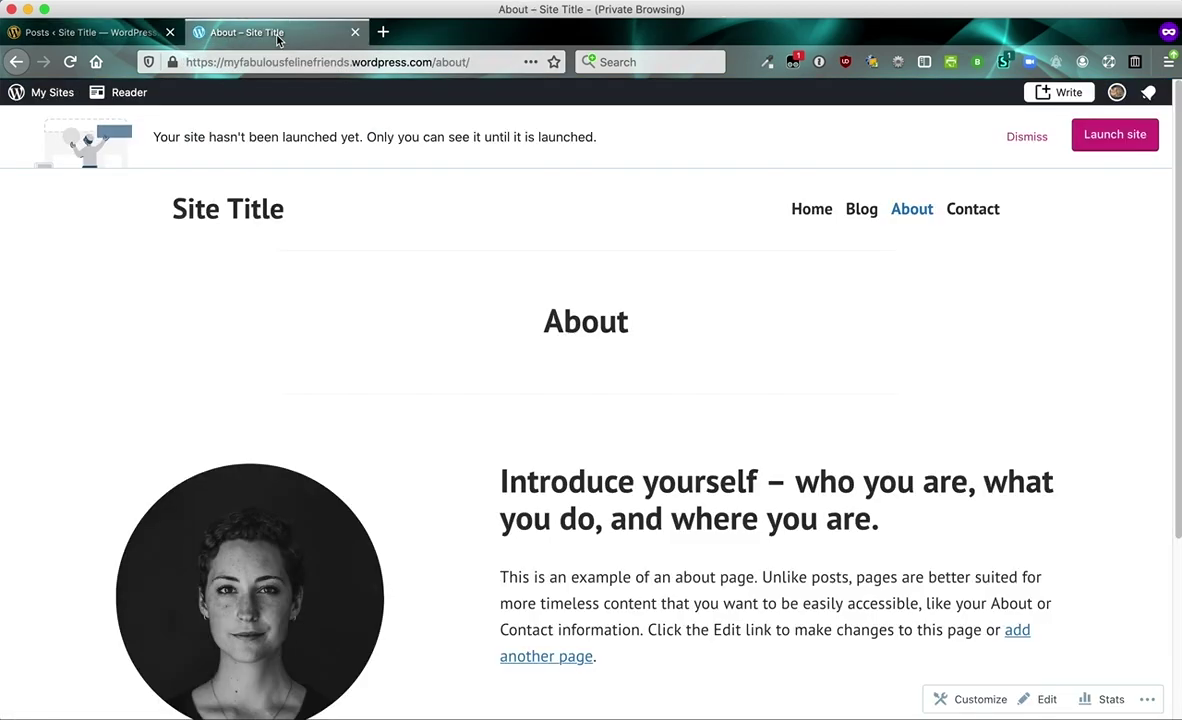
click(845, 212)
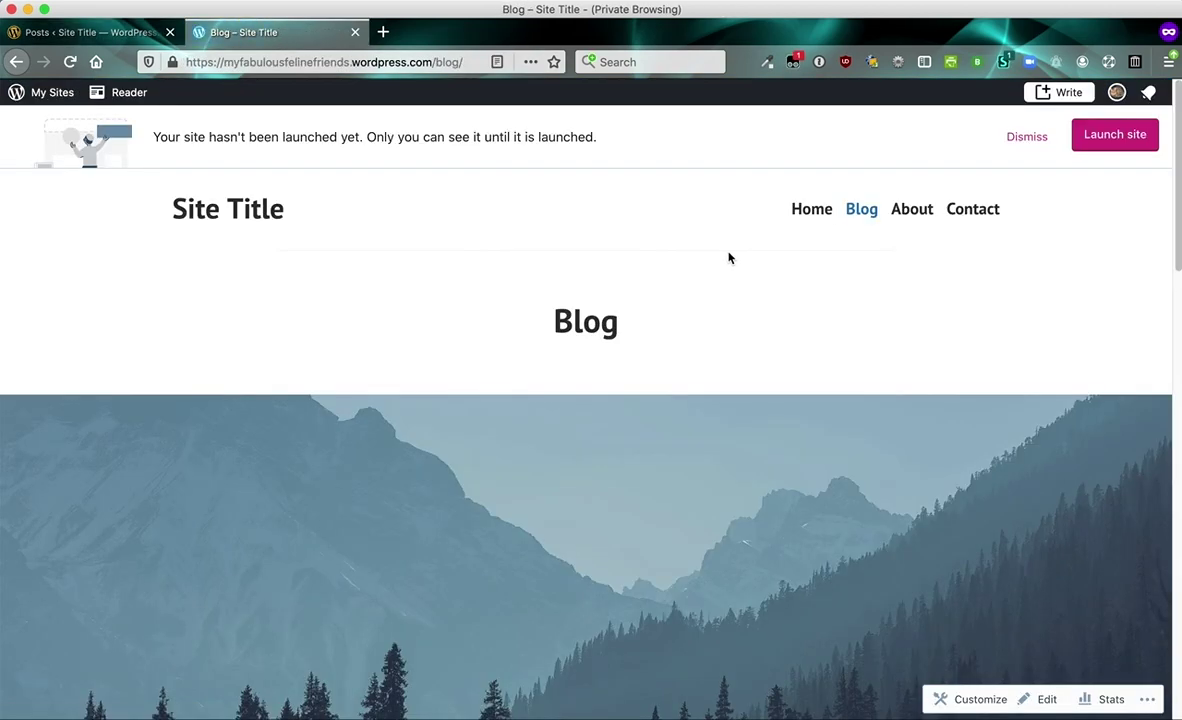
scroll(729, 258, down, 5)
scroll(729, 258, down, 5)
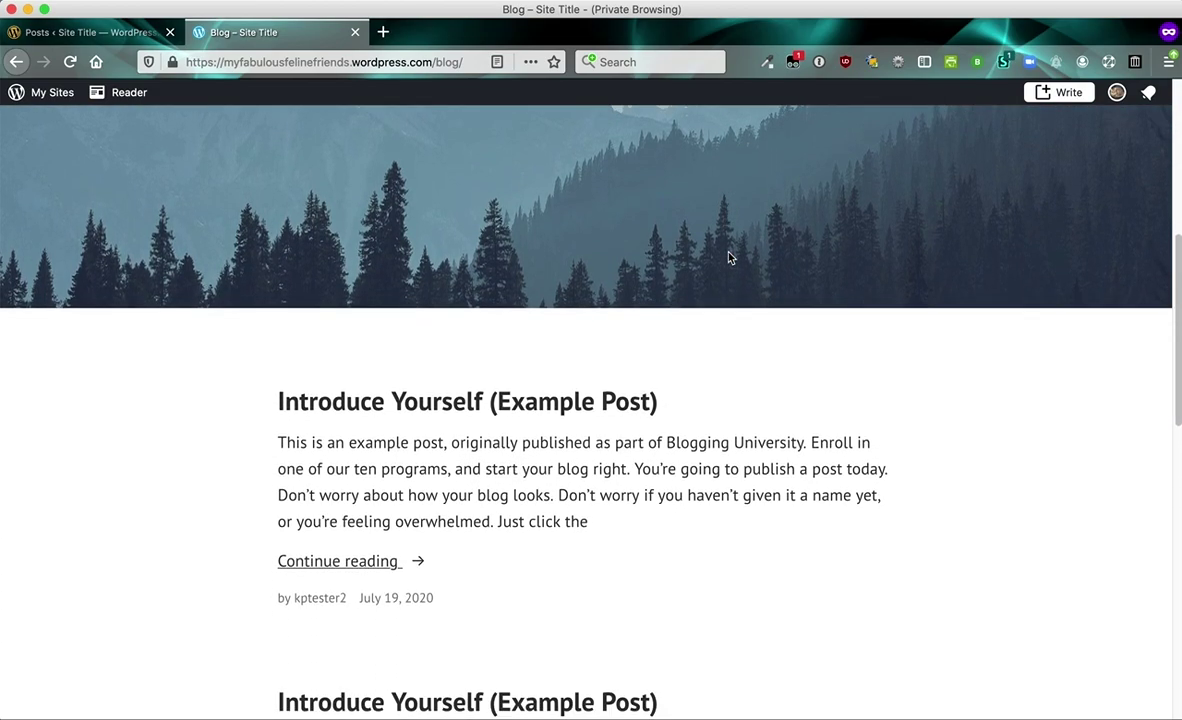
scroll(667, 343, down, 2)
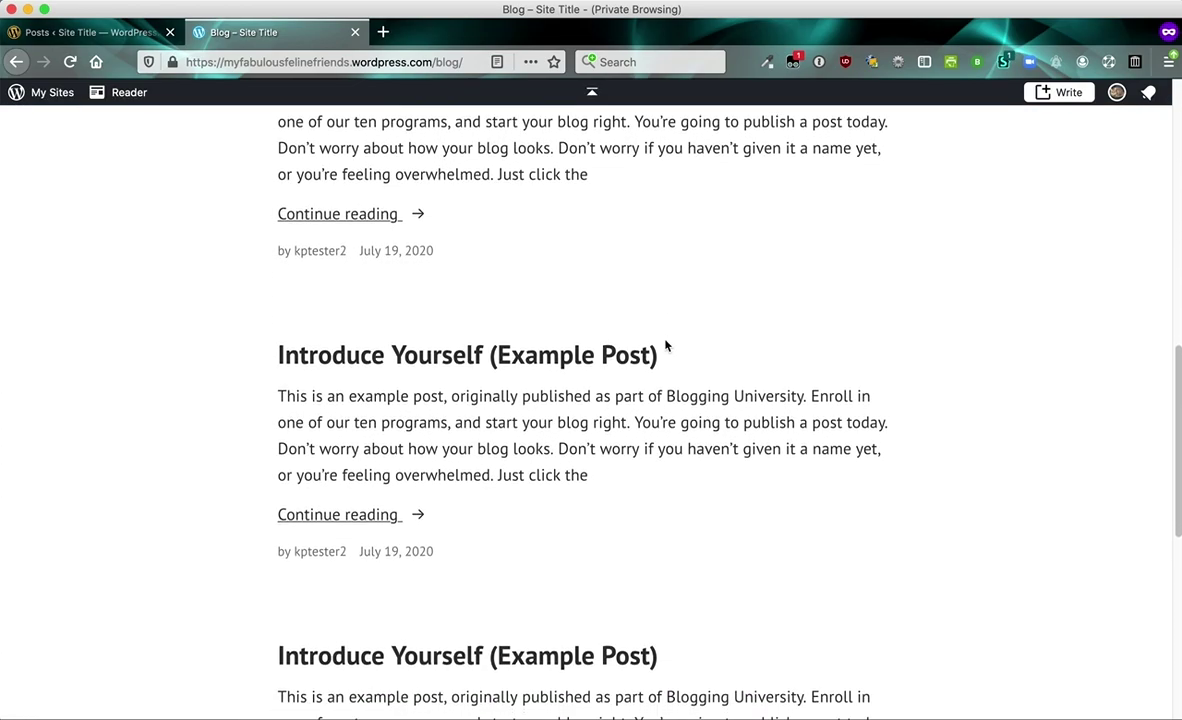
scroll(667, 343, up, 5)
scroll(543, 361, up, 10)
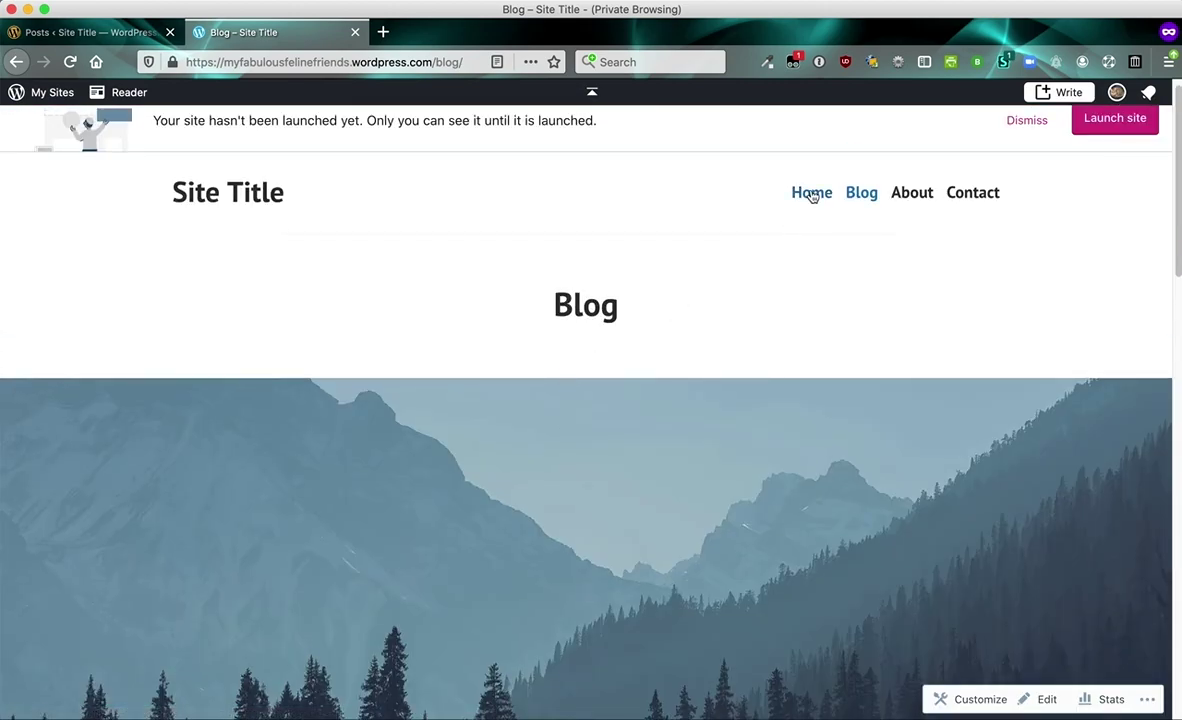
Examine the "Latest from the Blog" section on the live Home page
click(811, 192)
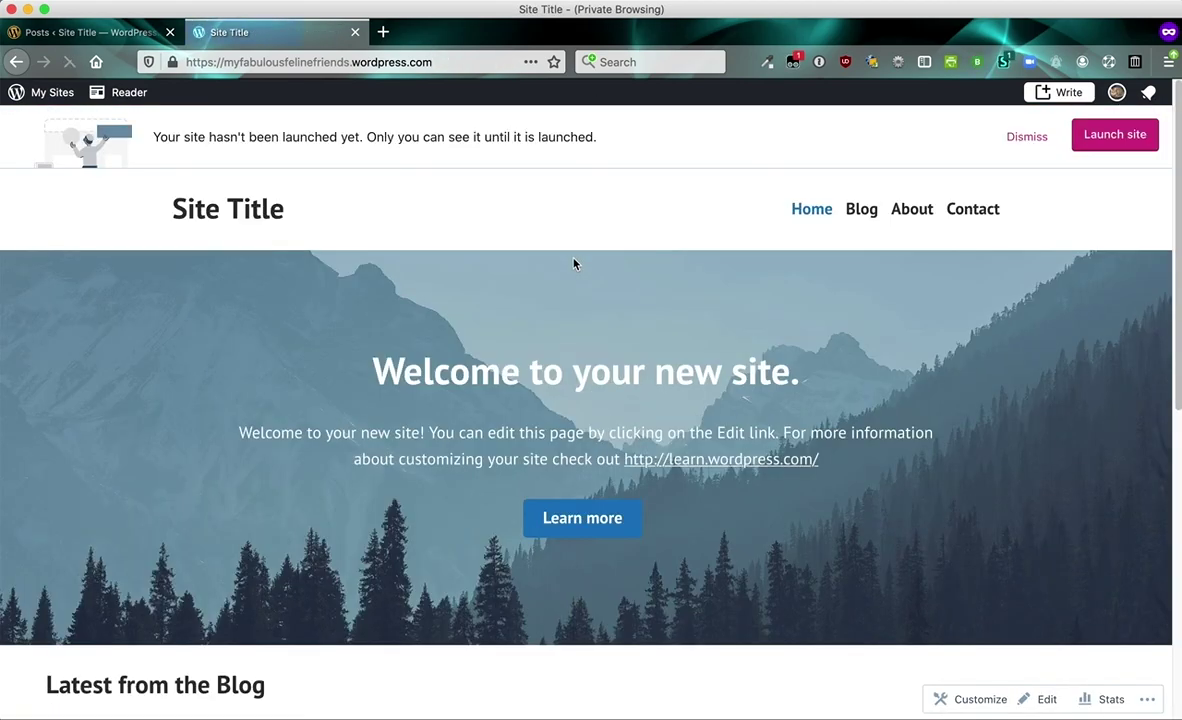
scroll(575, 262, down, 6)
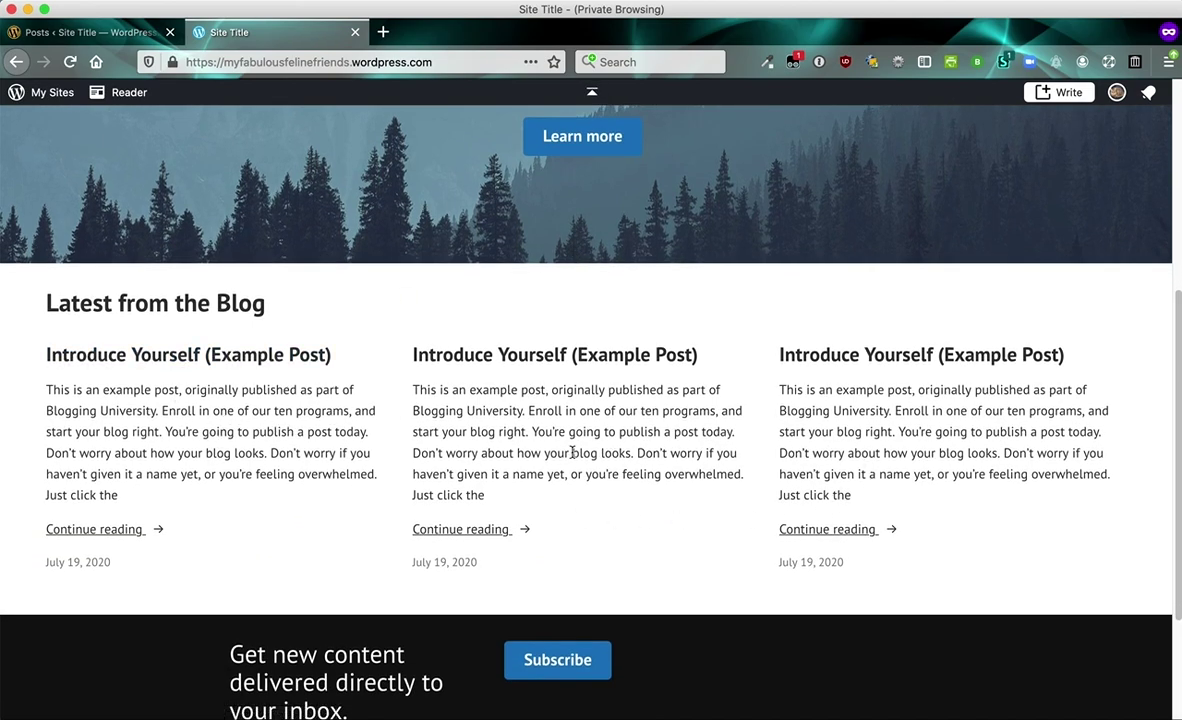
scroll(600, 456, up, 5)
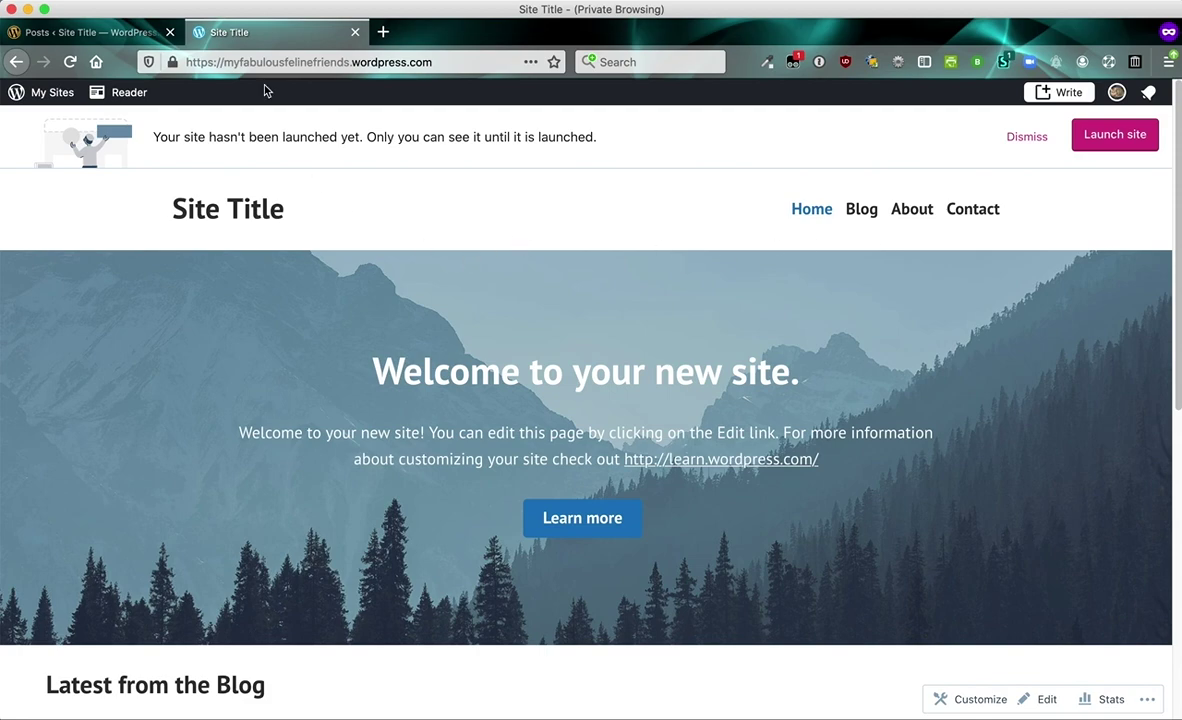
Return to the dashboard's page list and open the Home page in the block editor
click(101, 32)
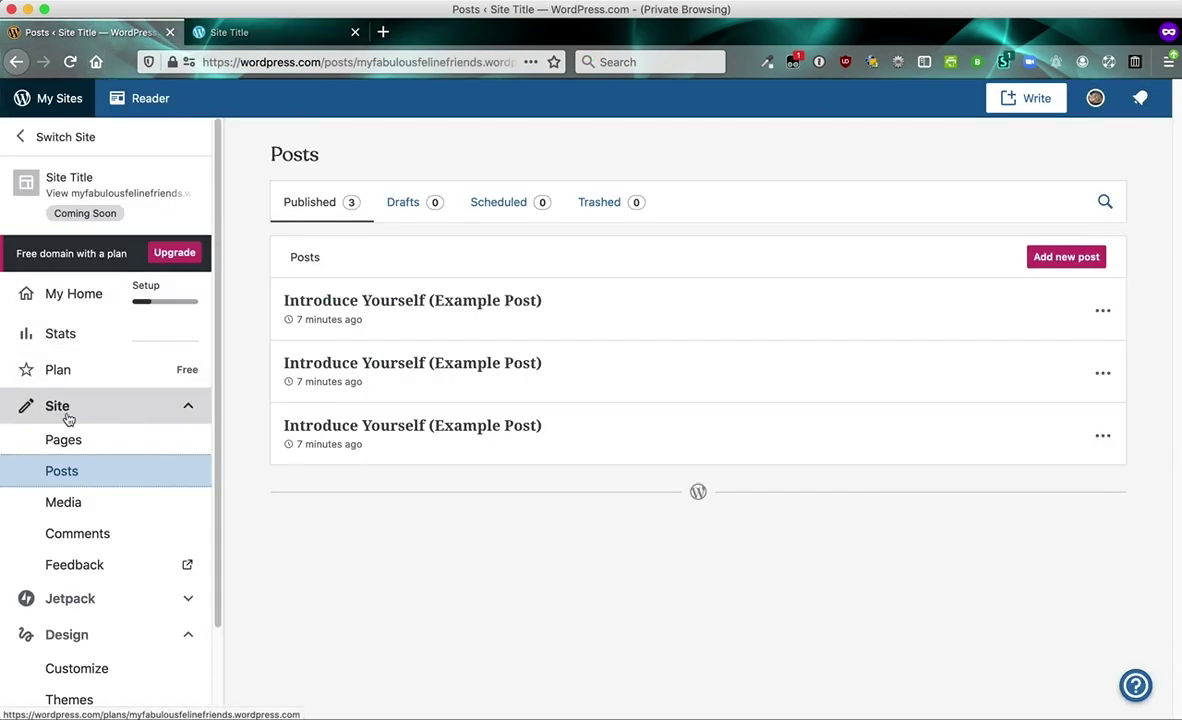
click(66, 443)
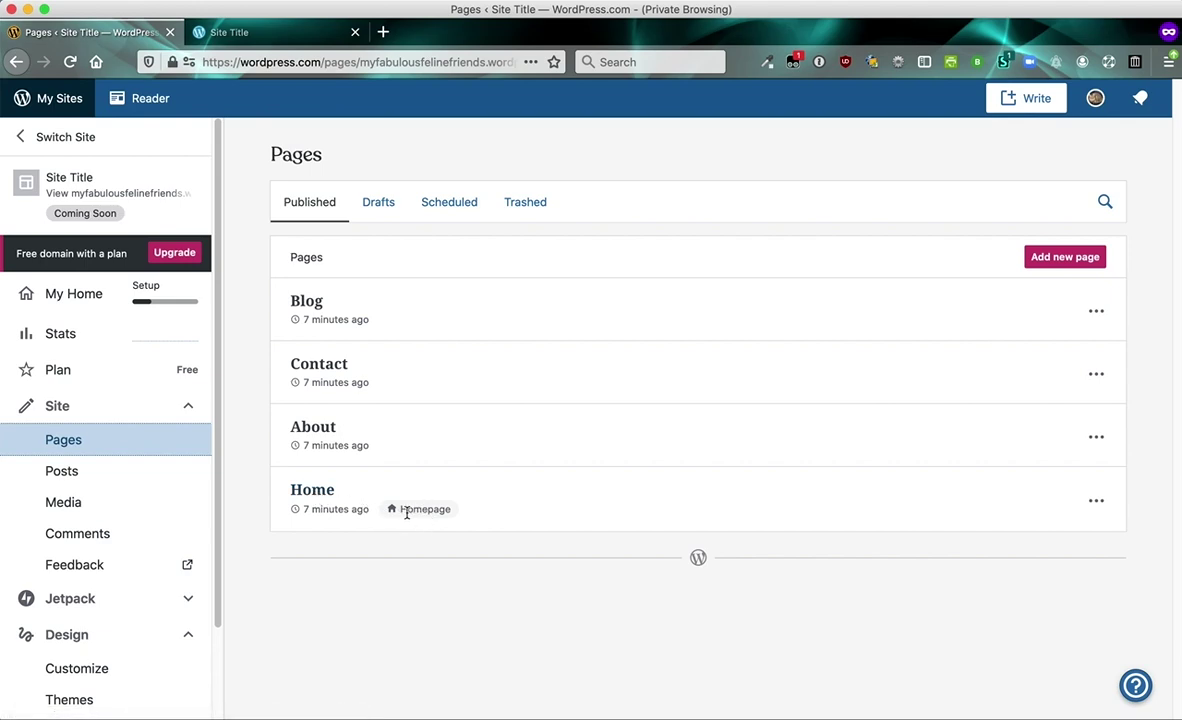
click(314, 492)
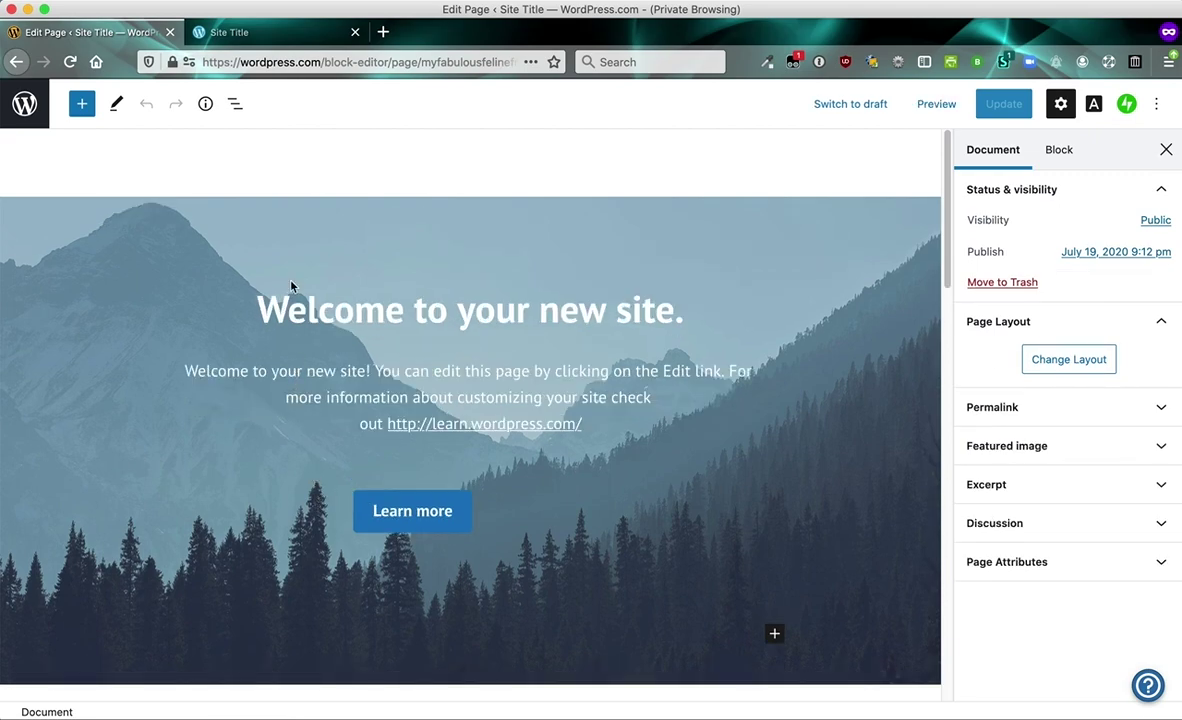
Replace the "Welcome to your new site." heading on the cover image with "Feline Friends, Welcome!"
scroll(185, 286, down, 5)
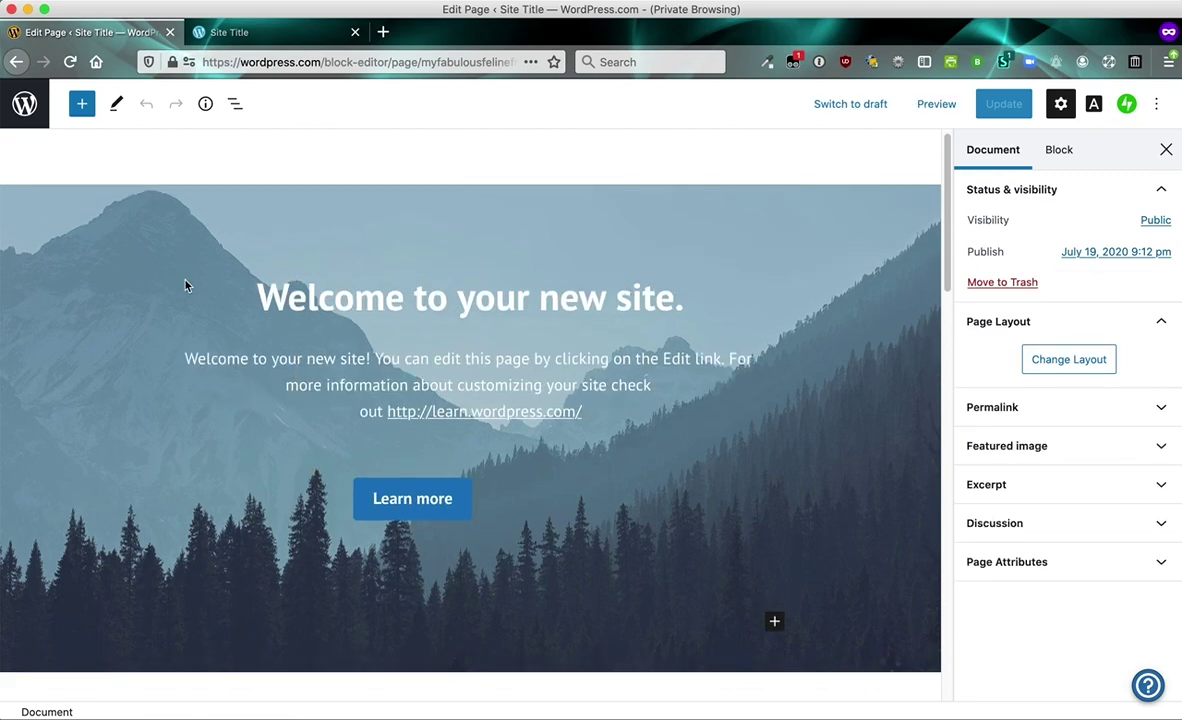
scroll(185, 286, down, 6)
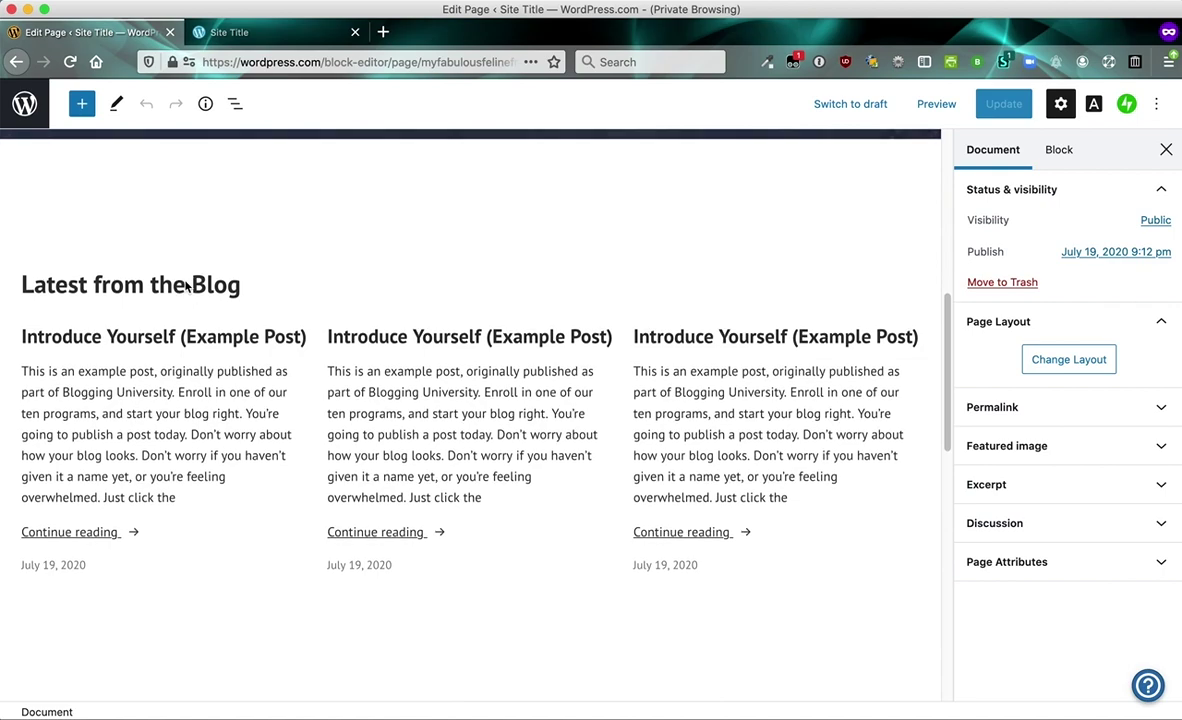
scroll(185, 283, down, 4)
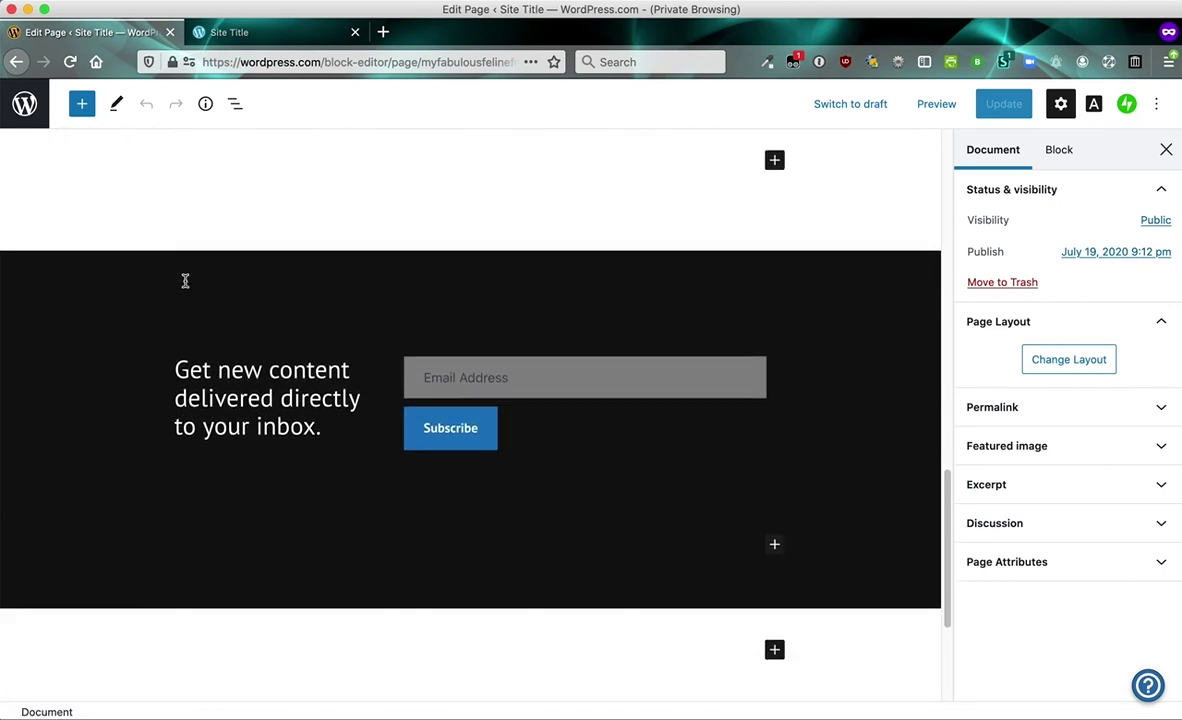
scroll(185, 286, up, 15)
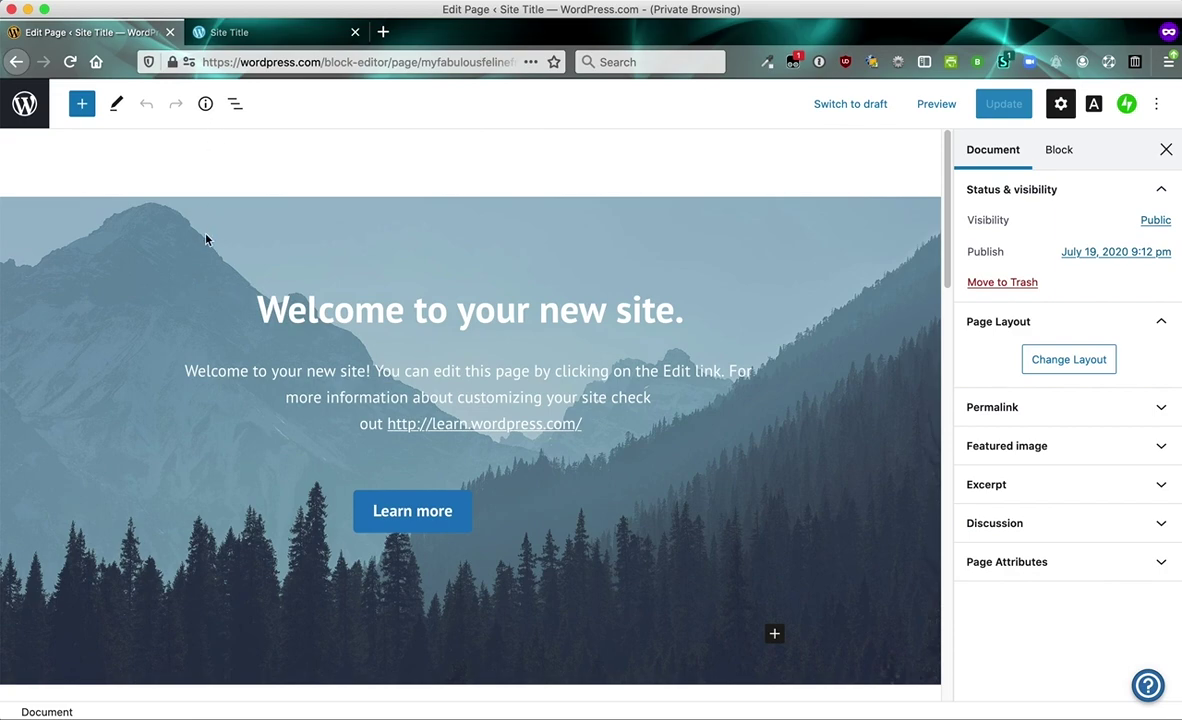
click(332, 313)
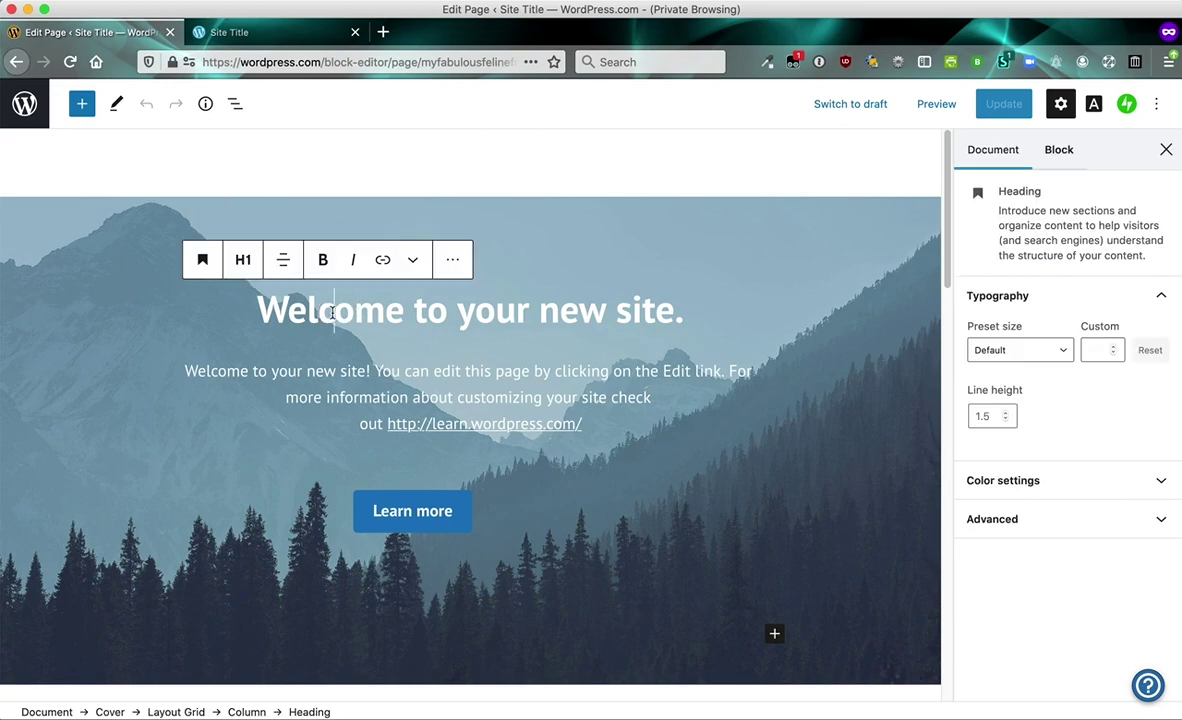
triple_click(332, 313)
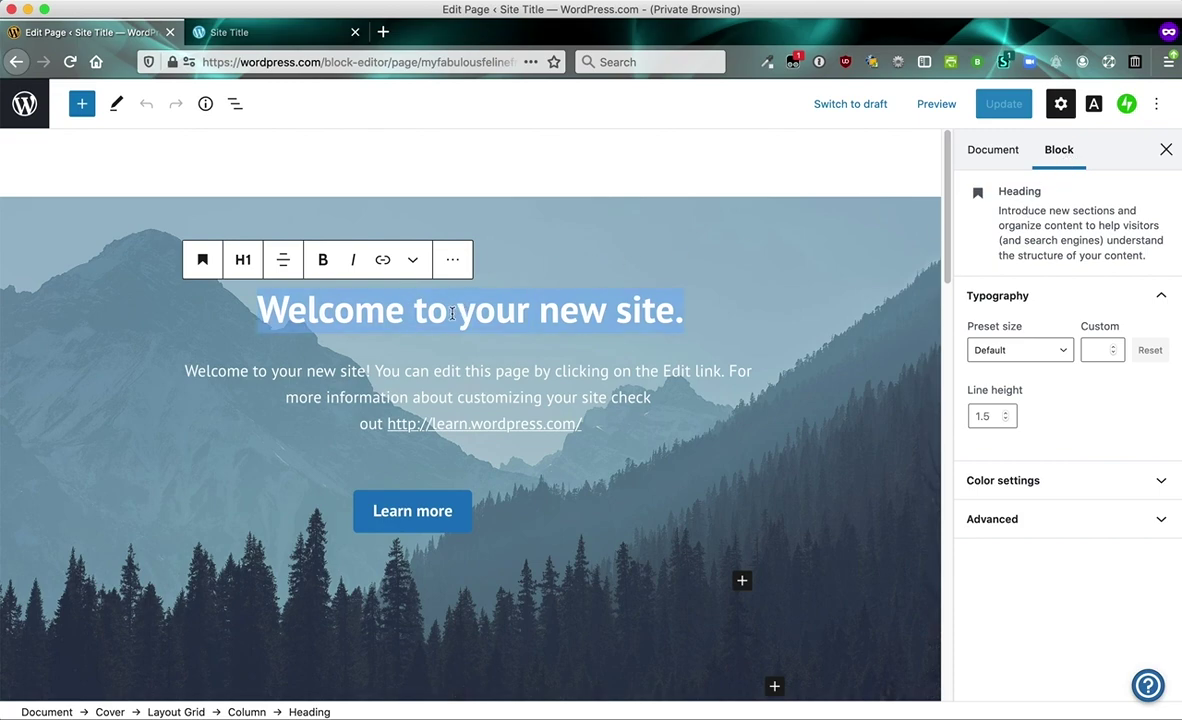
text(F)
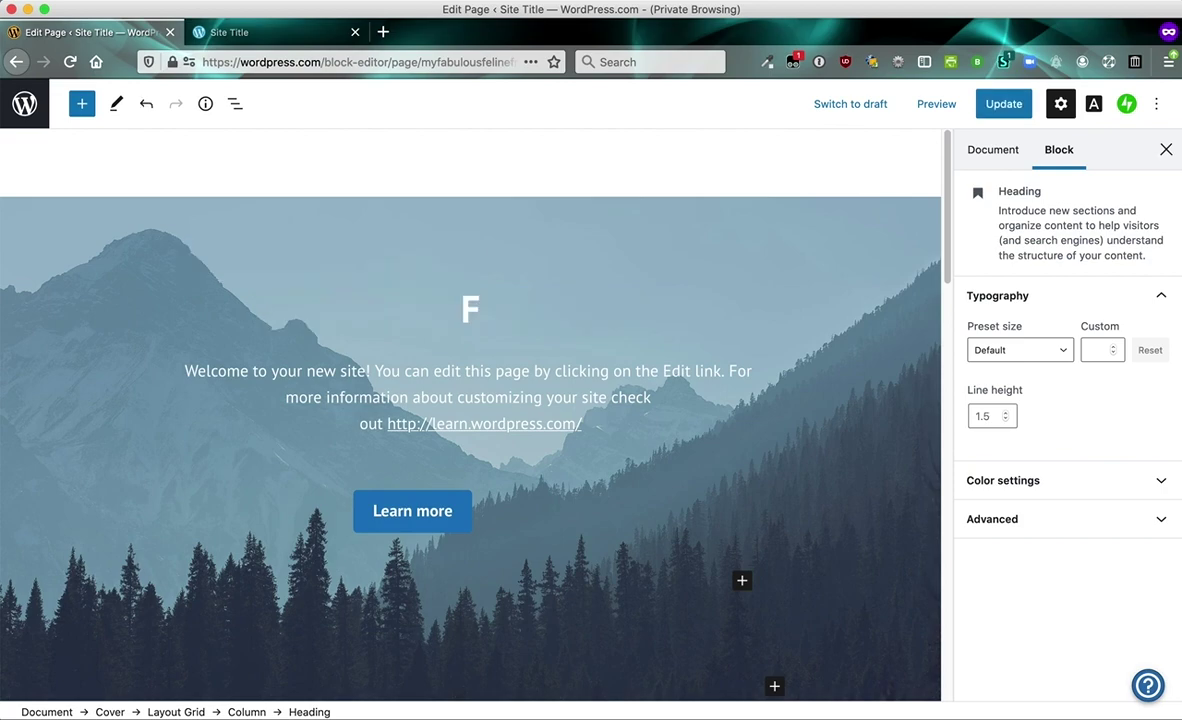
text(el)
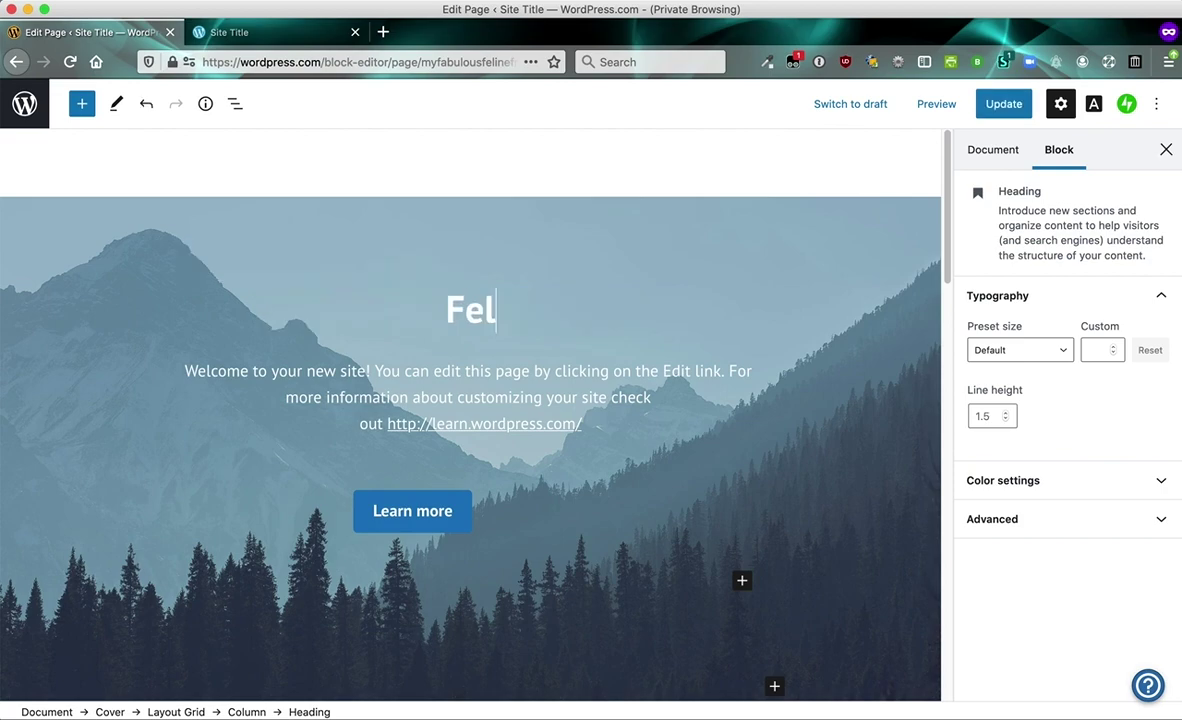
text(ine Friends)
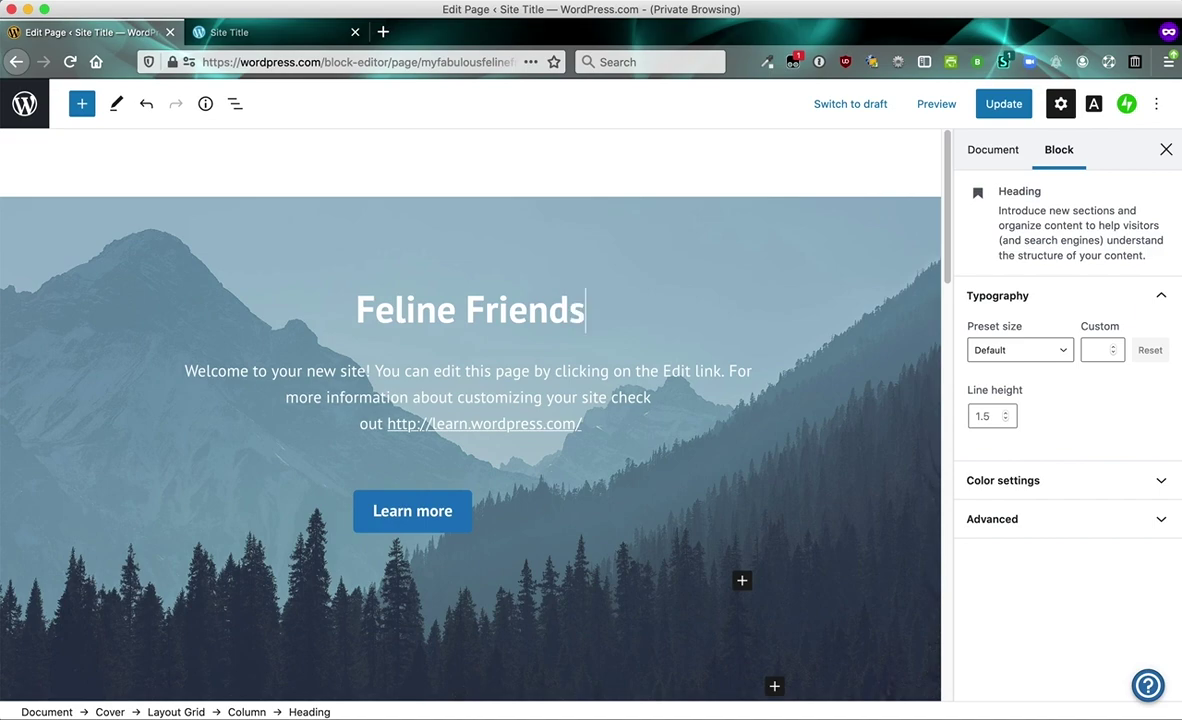
text(, Welcome!)
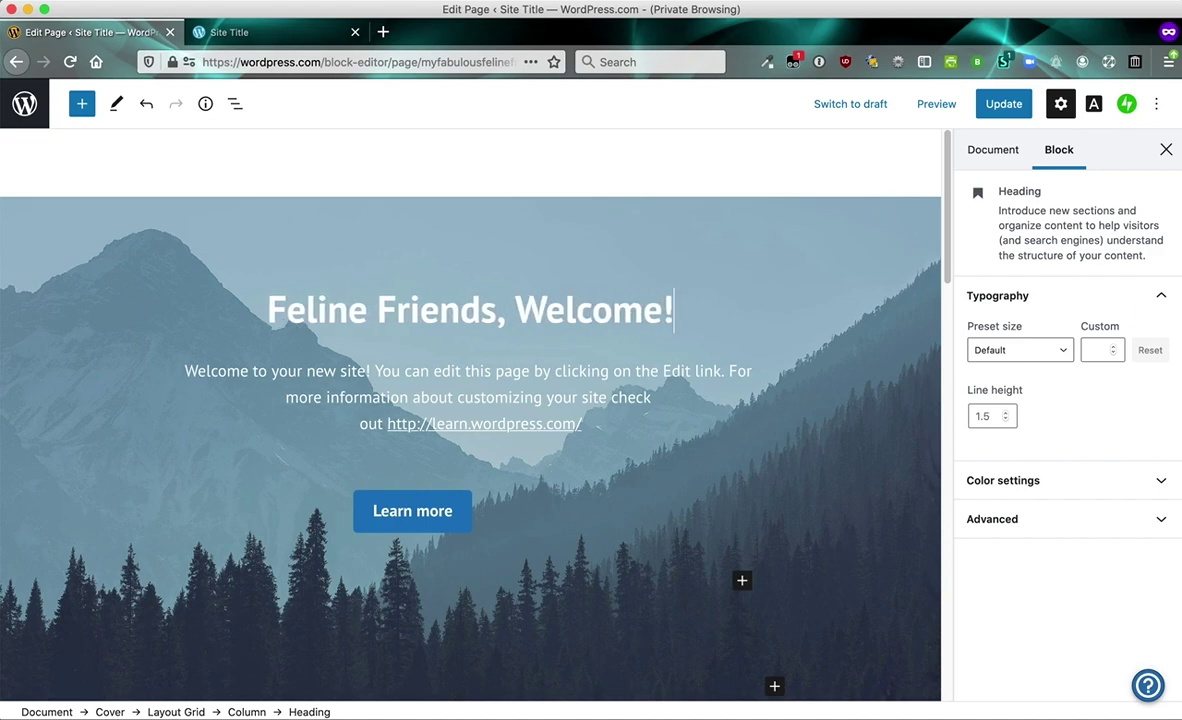
Italicize only the word "Friends" in the cover heading
triple_click(449, 310)
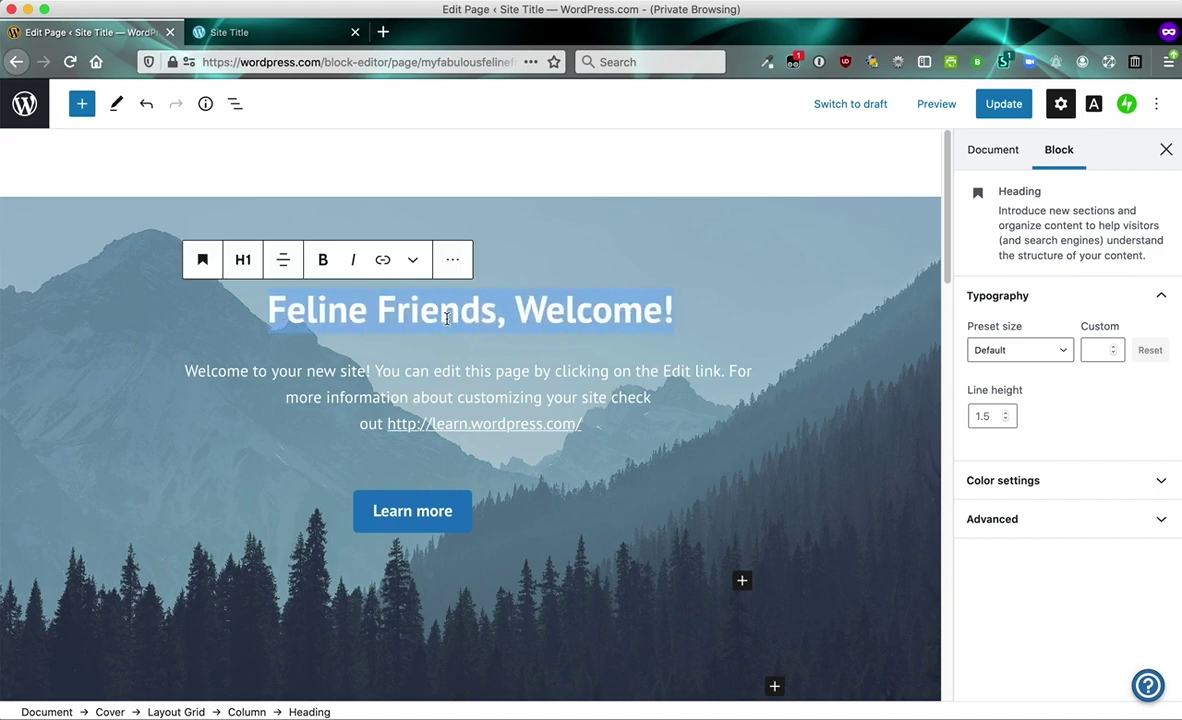
click(440, 316)
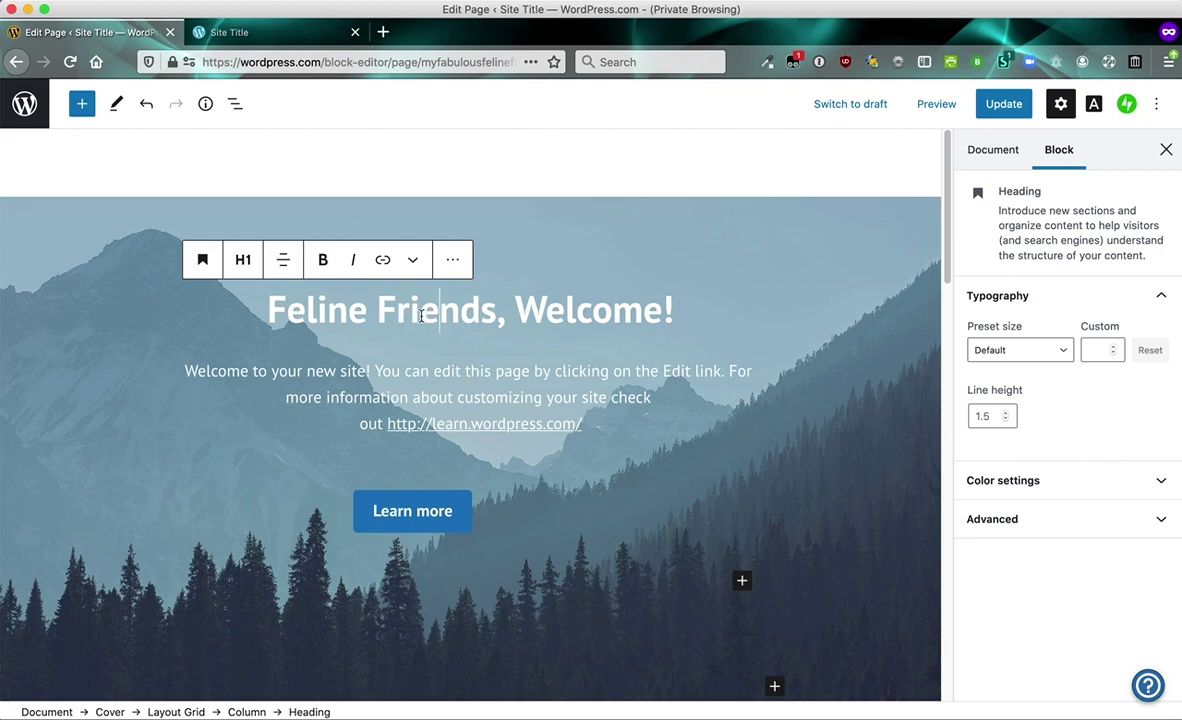
double_click(421, 316)
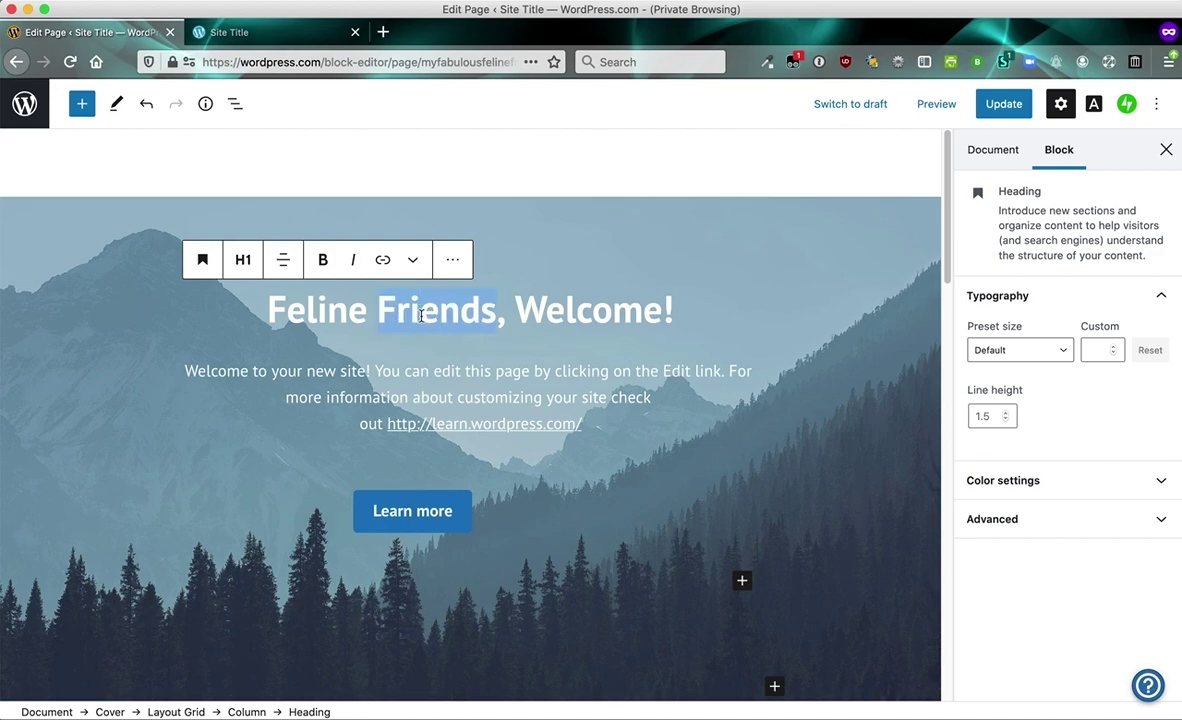
click(353, 262)
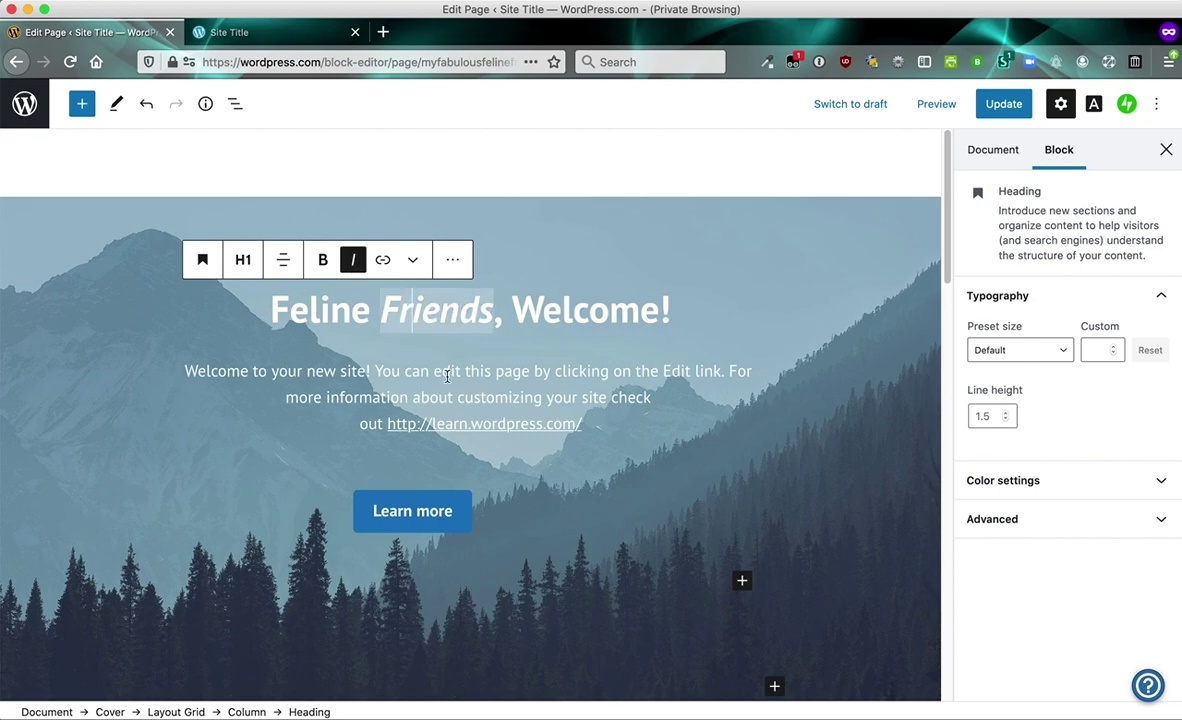
Try orange as the text color of the welcome paragraph under the heading, and settle on black
click(608, 371)
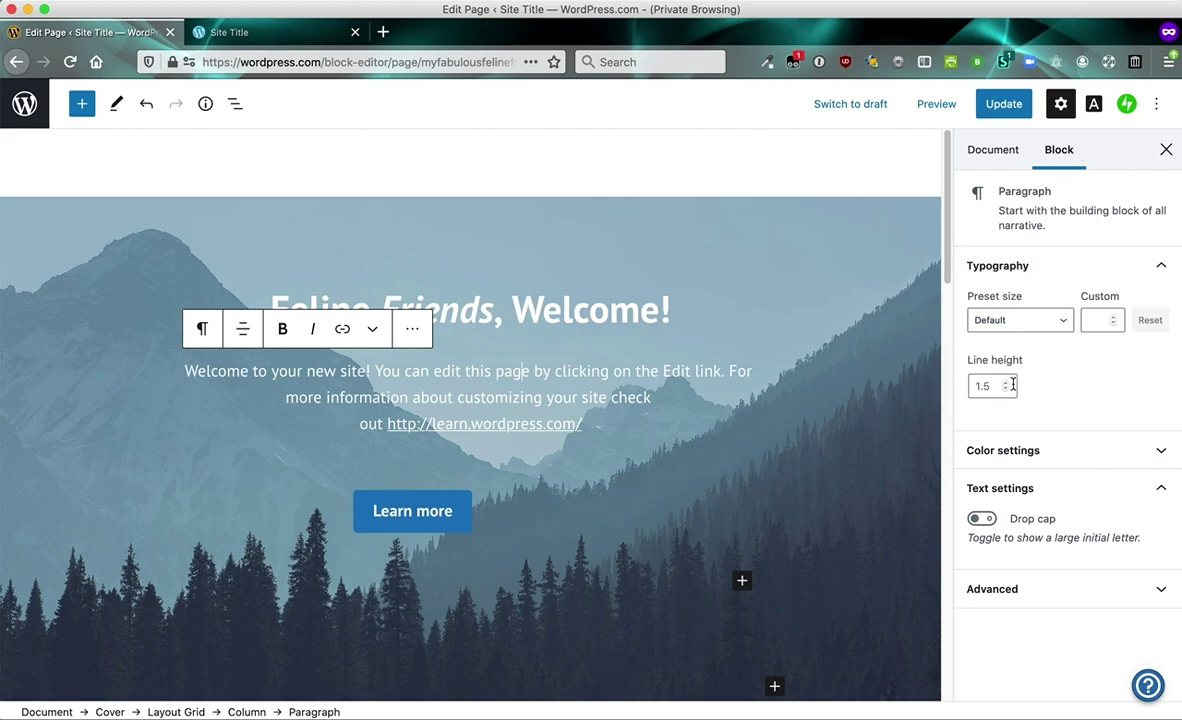
click(1095, 453)
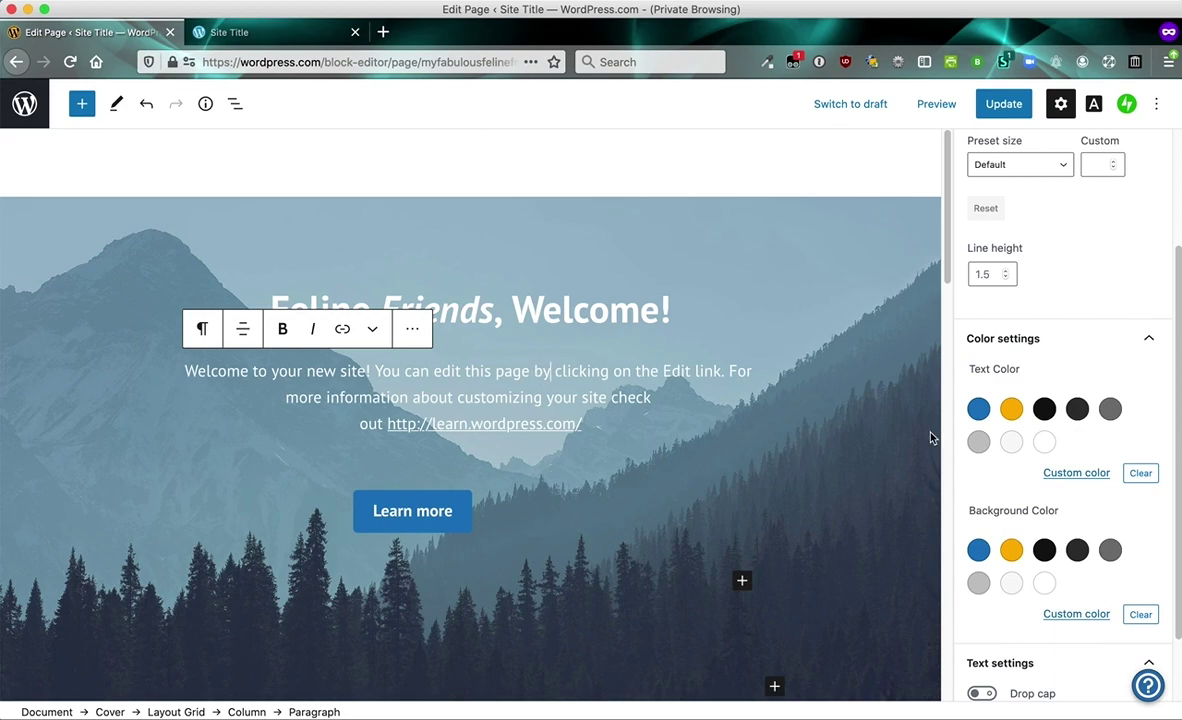
click(1012, 412)
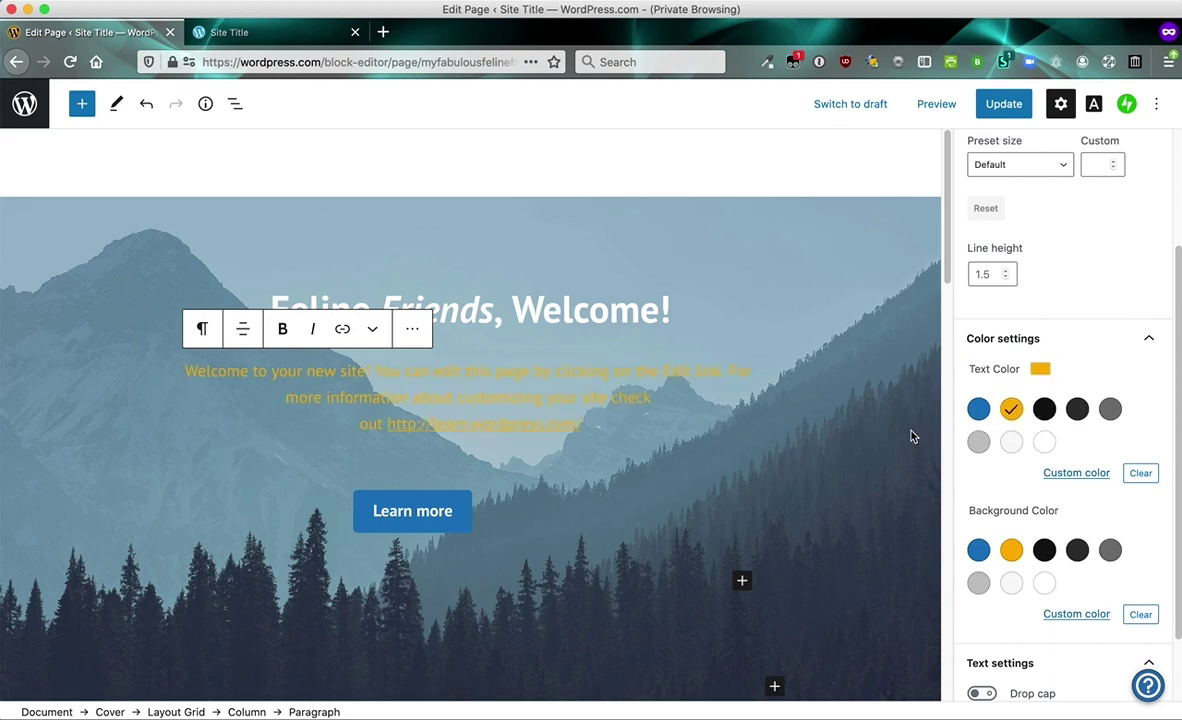
click(1044, 408)
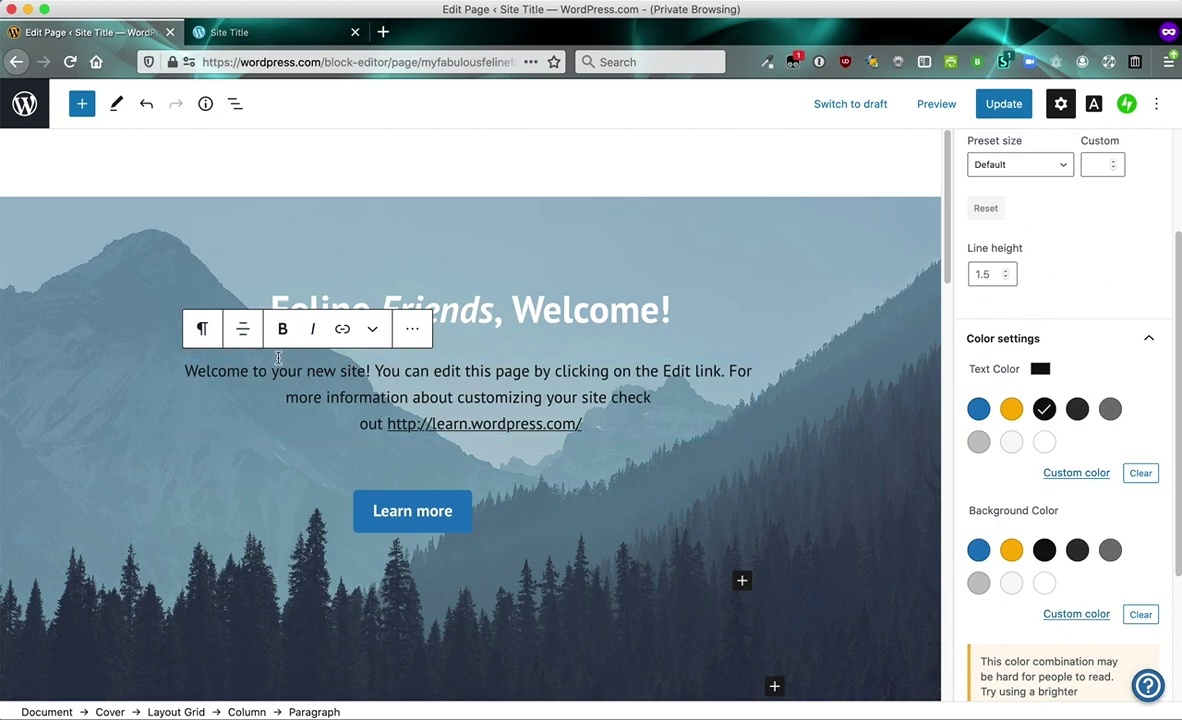
Try the welcome paragraph above the heading, and place it below the "Learn more" button
mouse_move(164, 335)
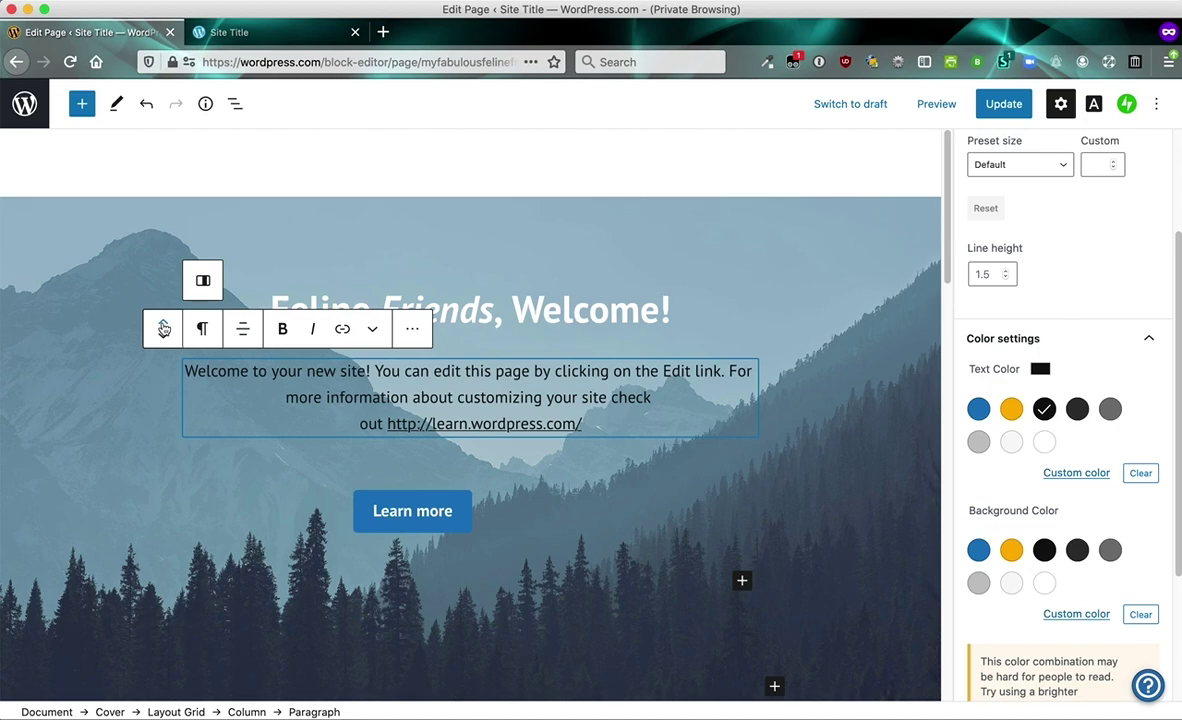
click(164, 329)
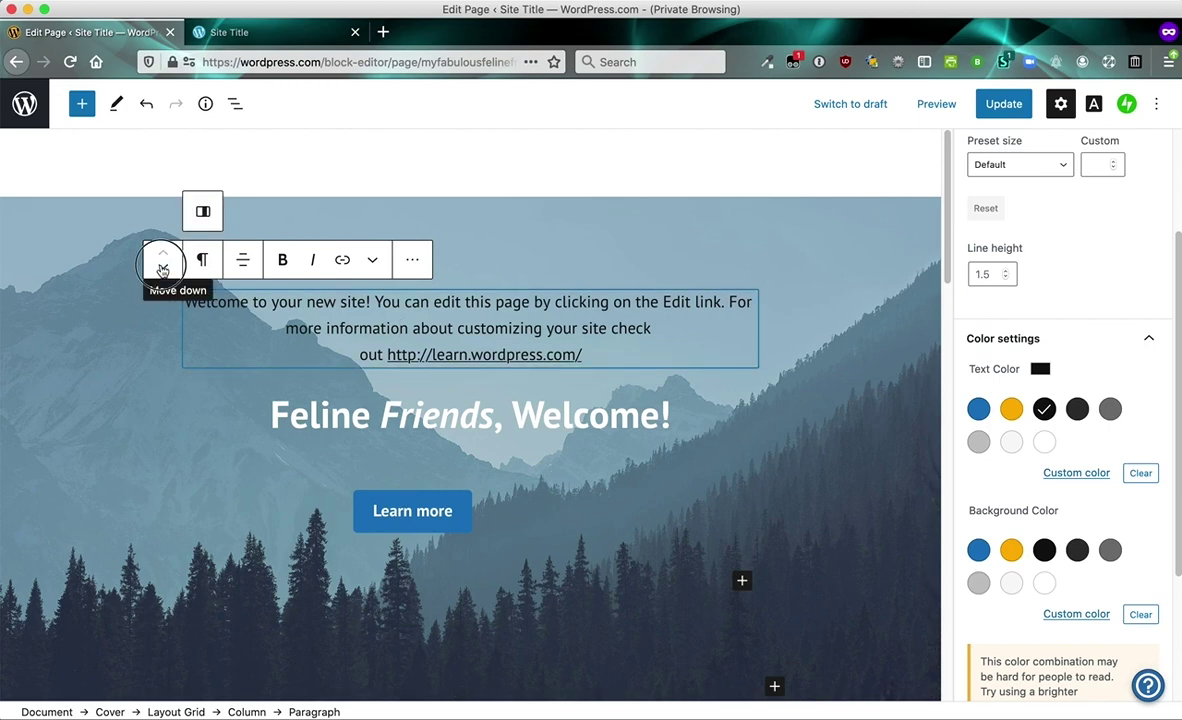
click(163, 271)
click(163, 271)
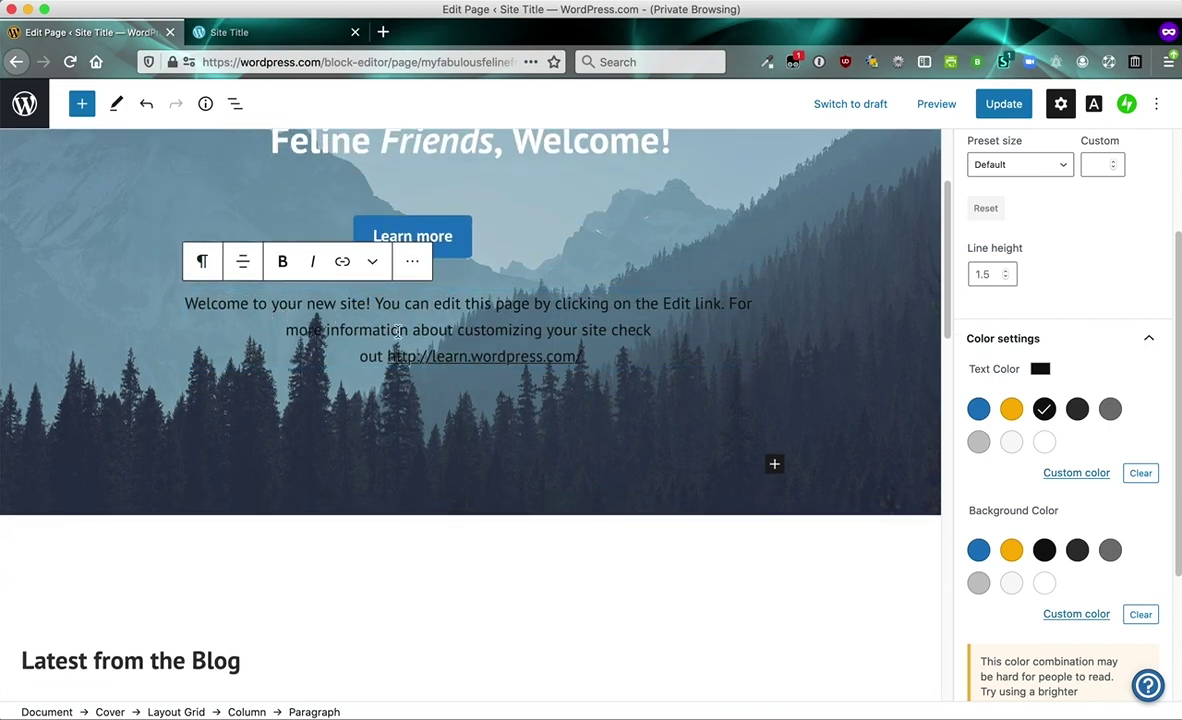
Insert an empty paragraph block before the Cover block at the start of the page
scroll(370, 307, down, 2)
scroll(403, 334, down, 1)
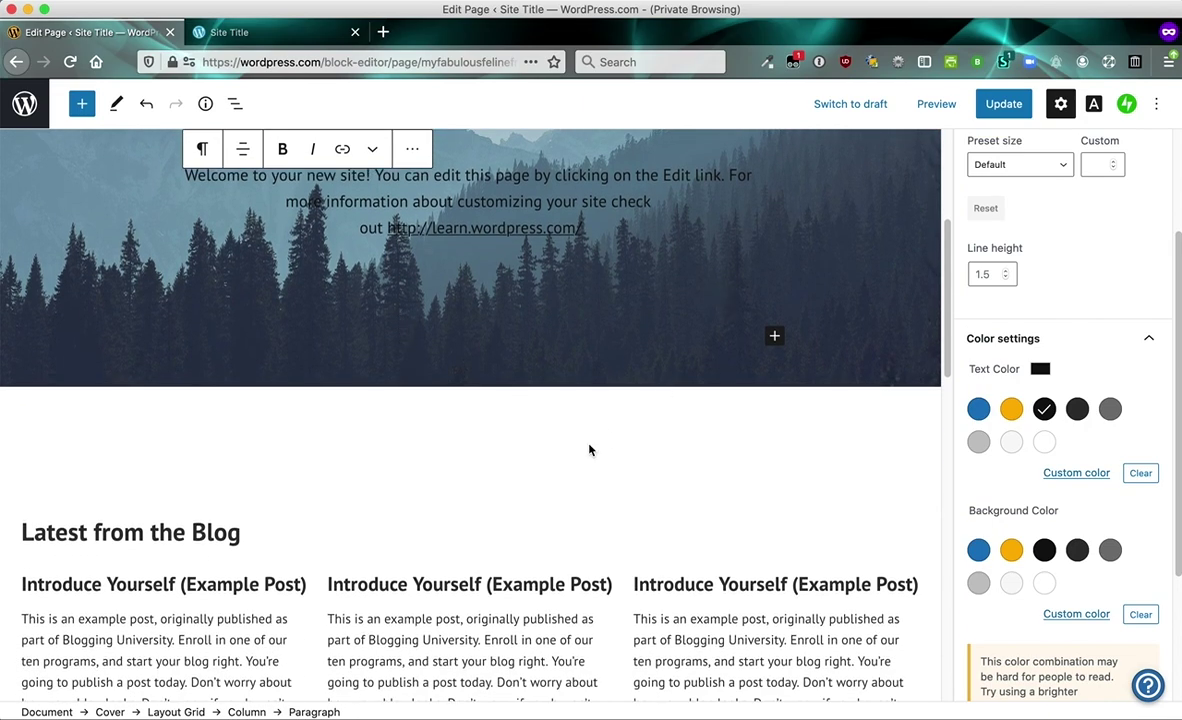
scroll(588, 448, down, 5)
scroll(589, 445, up, 6)
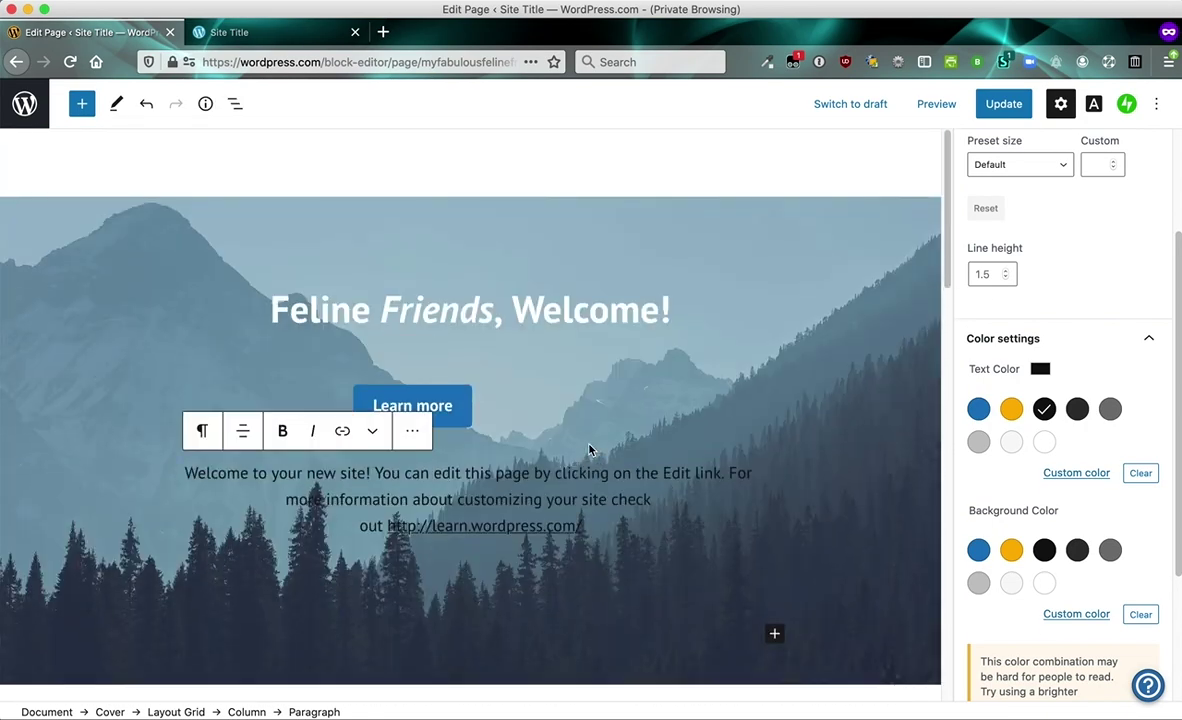
click(331, 224)
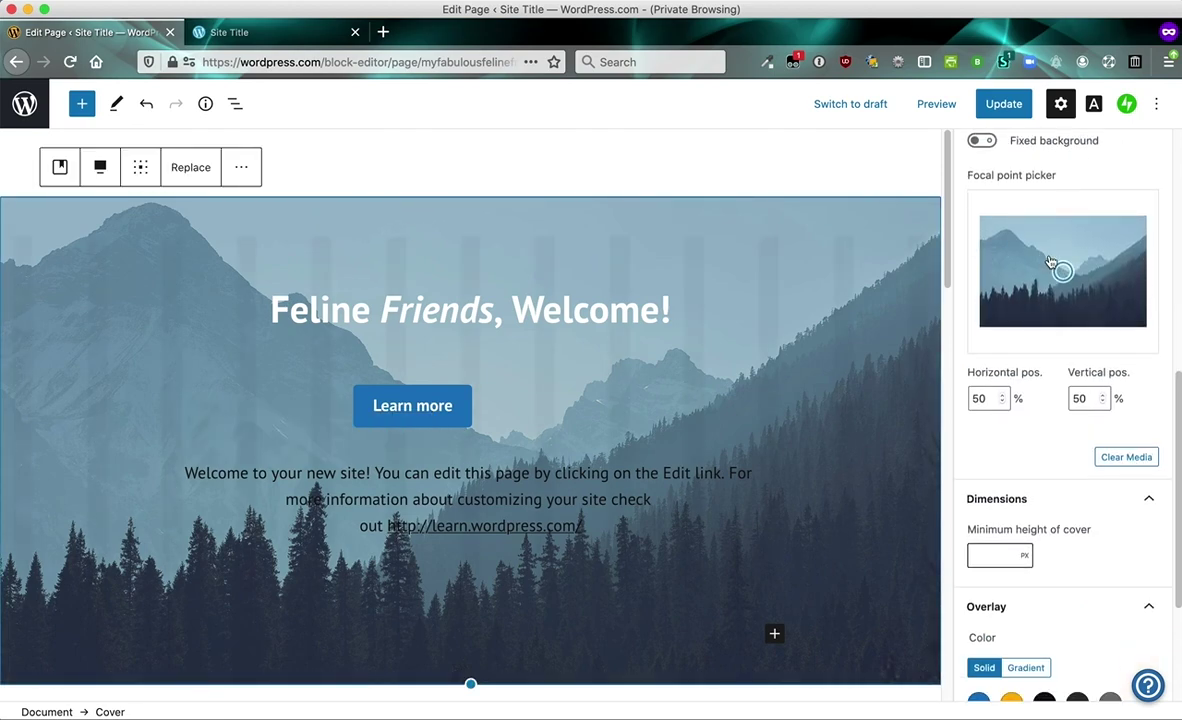
scroll(1050, 250, up, 10)
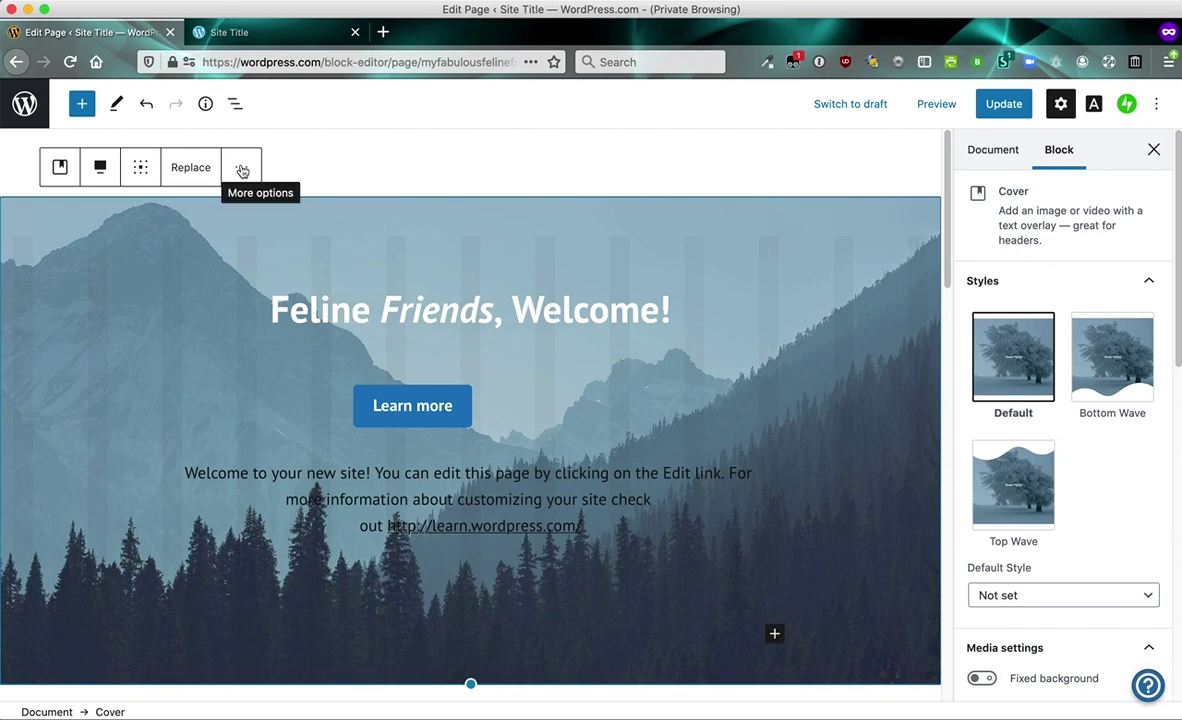
click(241, 171)
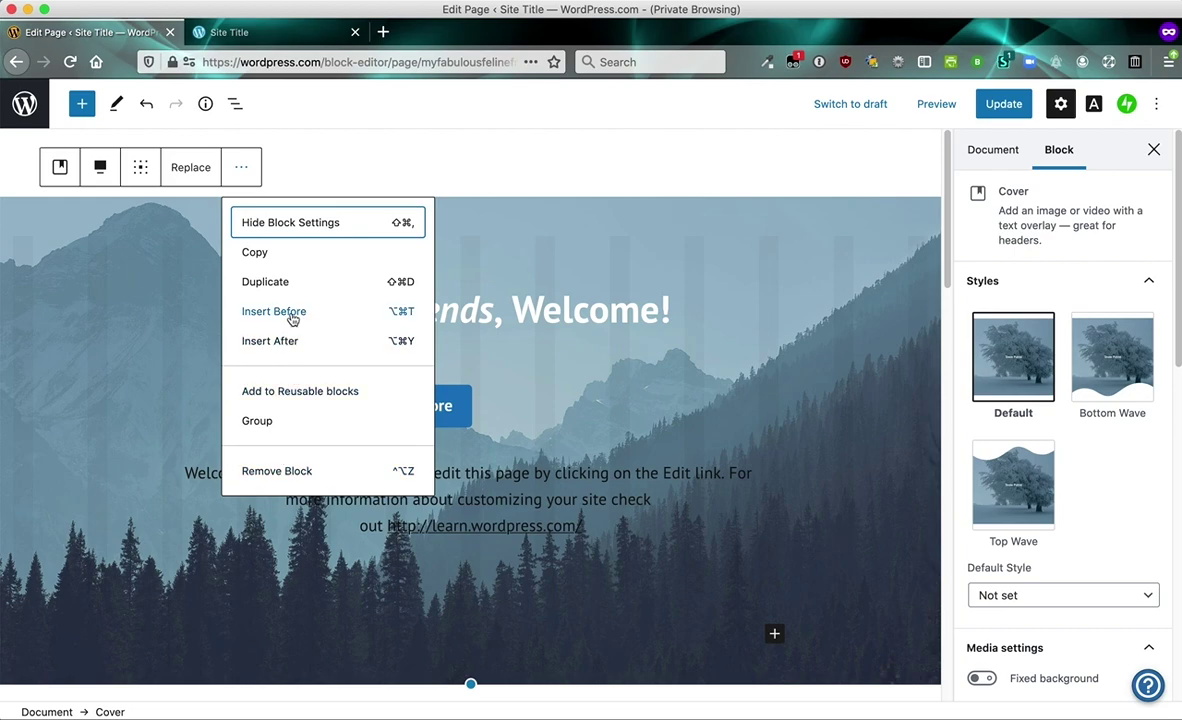
click(290, 314)
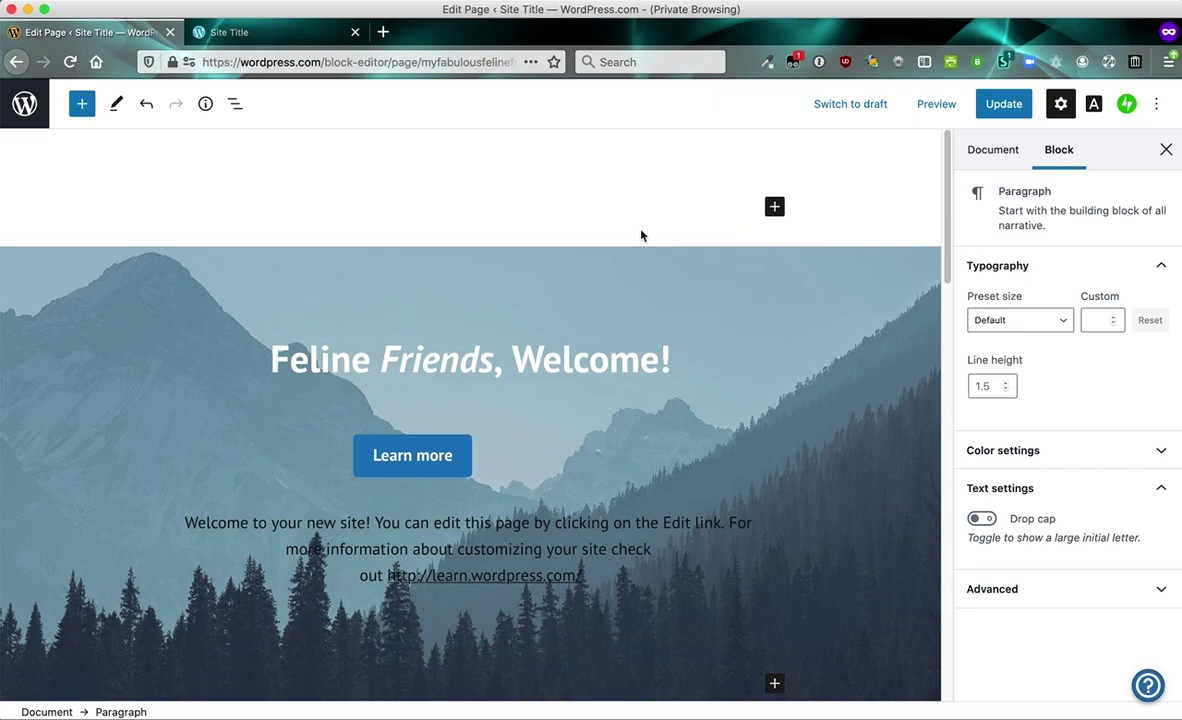
Browse the block types that can be added beside the new empty paragraph, covering the Most Used, New, Text and Media groups
click(776, 211)
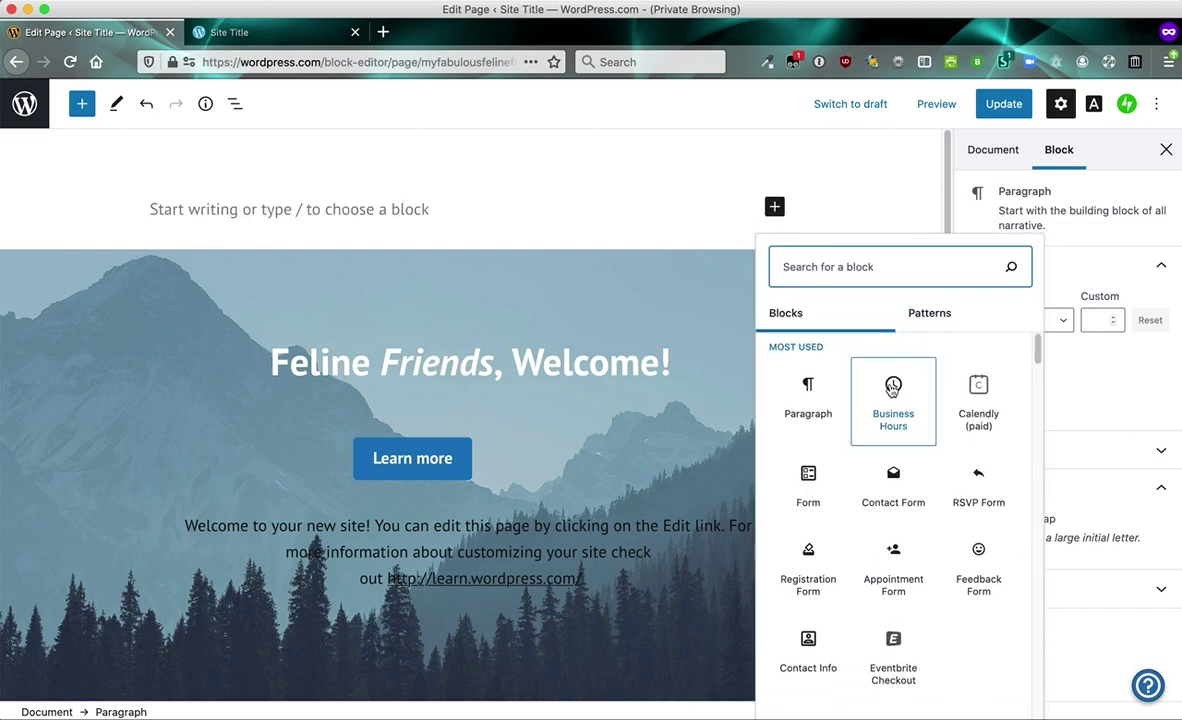
scroll(892, 390, down, 5)
scroll(892, 390, down, 5)
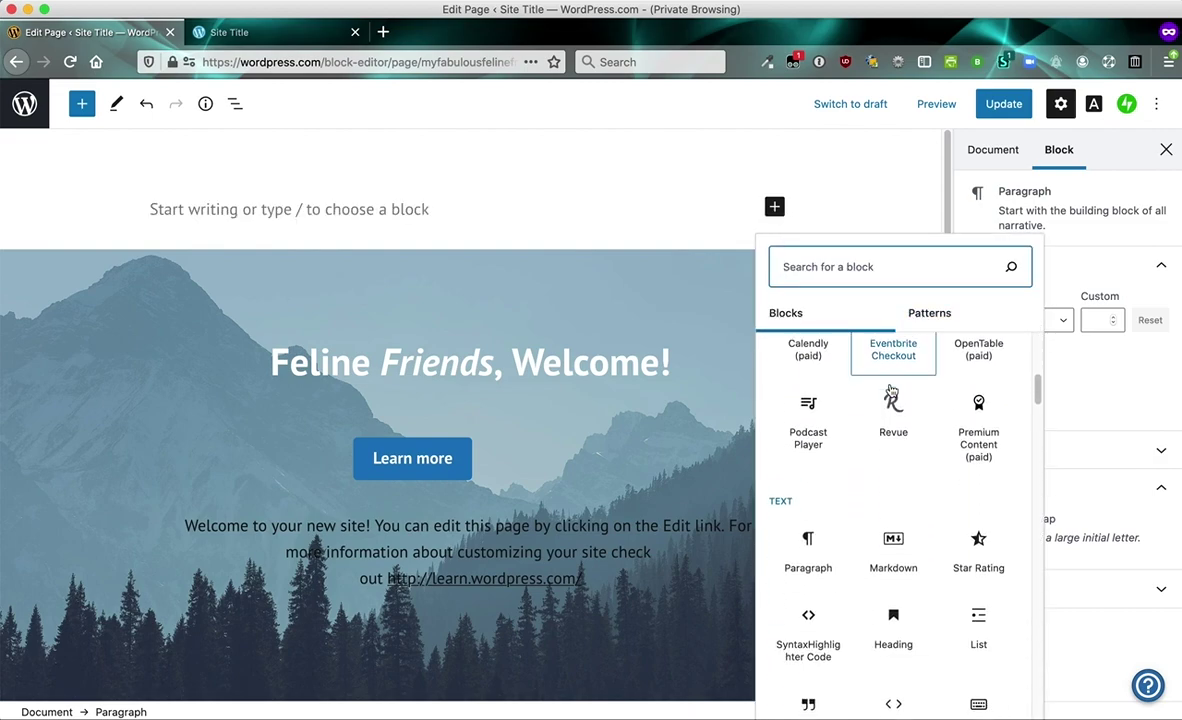
scroll(892, 400, down, 3)
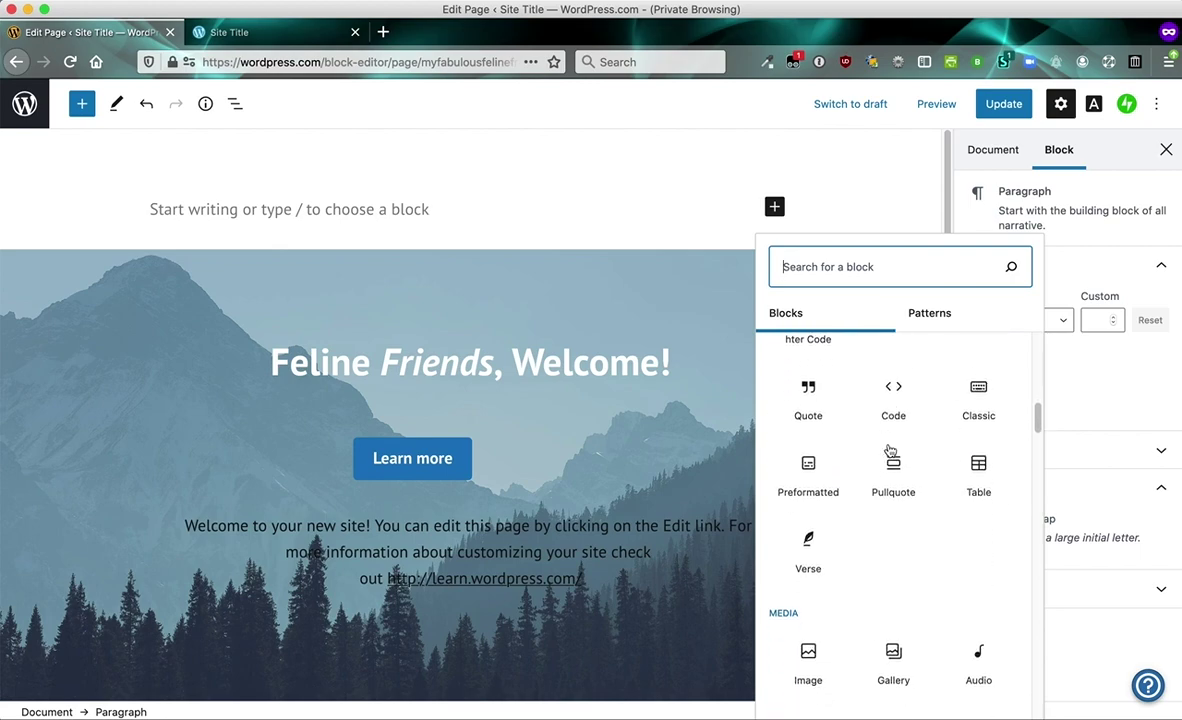
scroll(890, 450, up, 3)
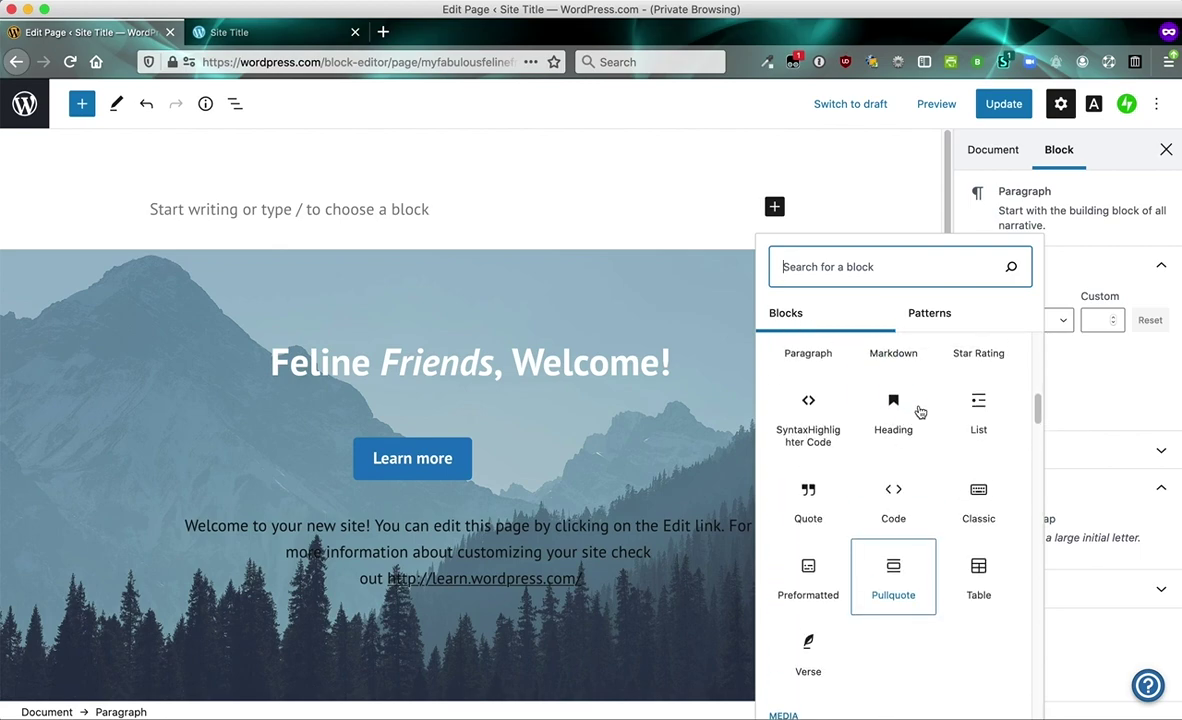
scroll(915, 427, up, 5)
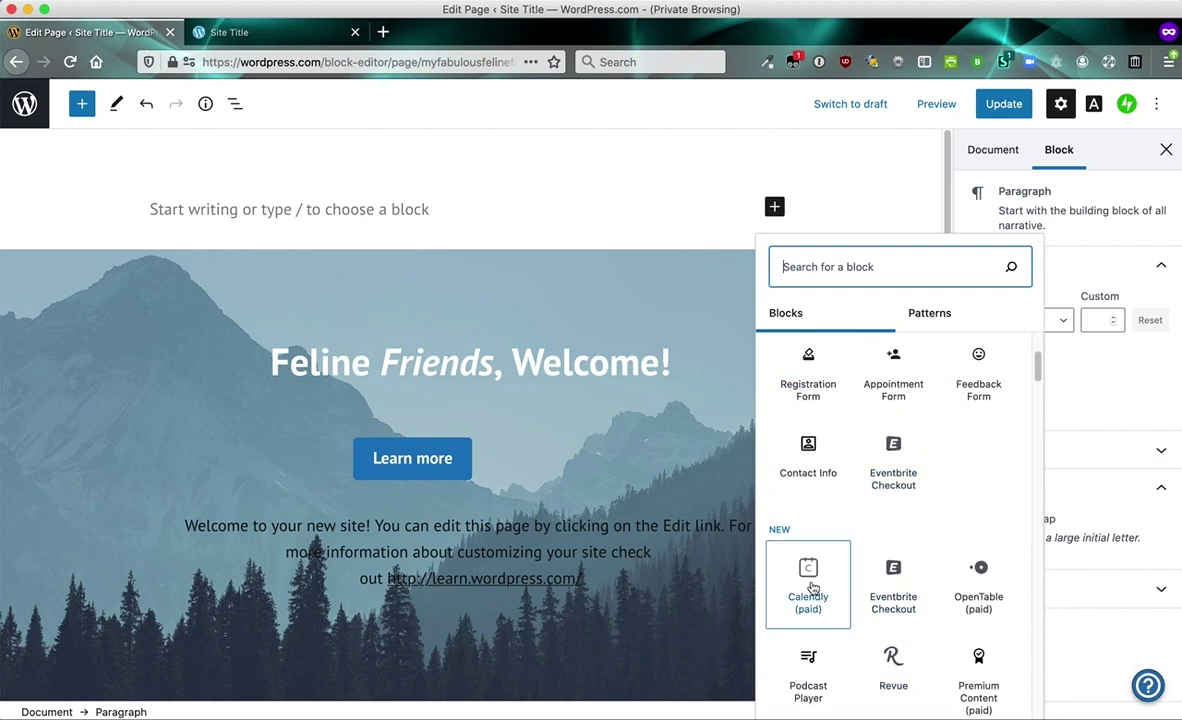
scroll(893, 540, up, 2)
scroll(895, 516, up, 1)
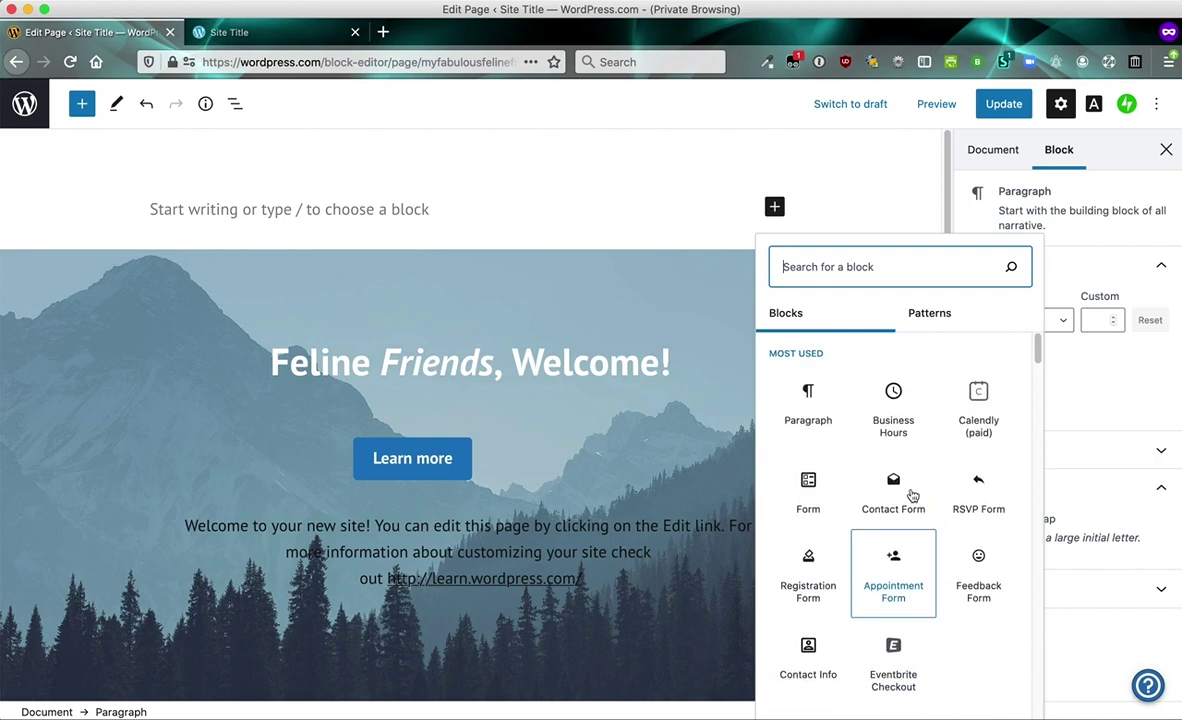
scroll(888, 445, down, 1)
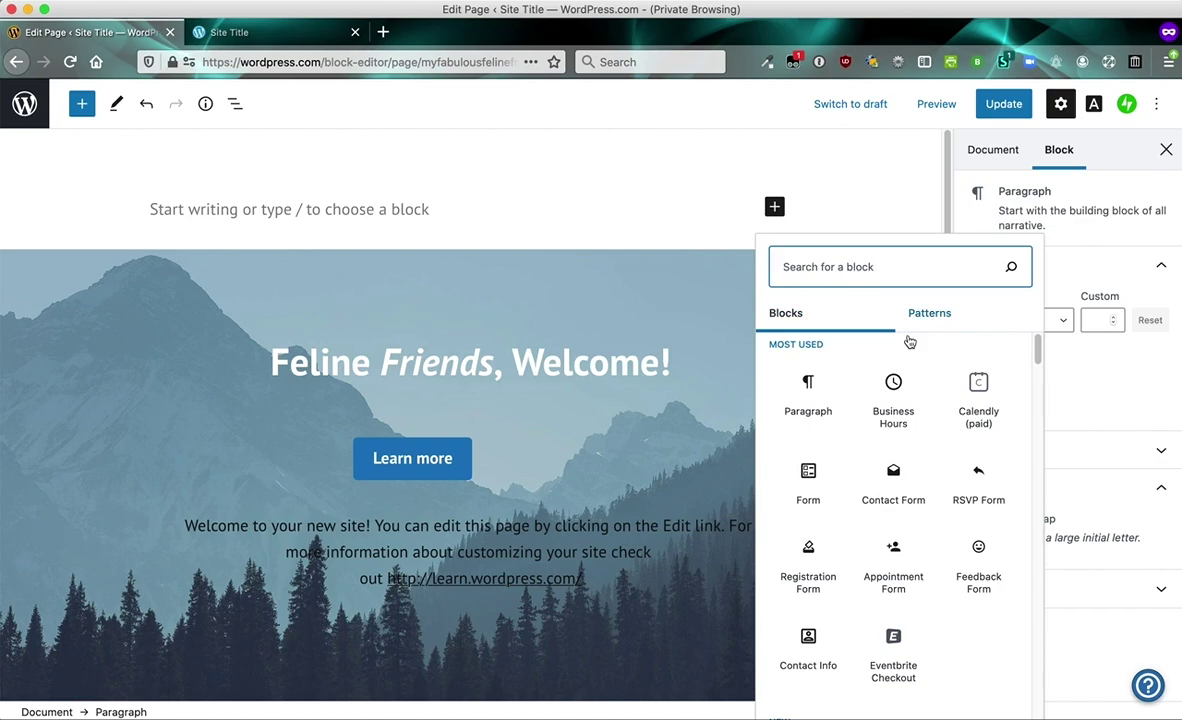
scroll(897, 414, up, 1)
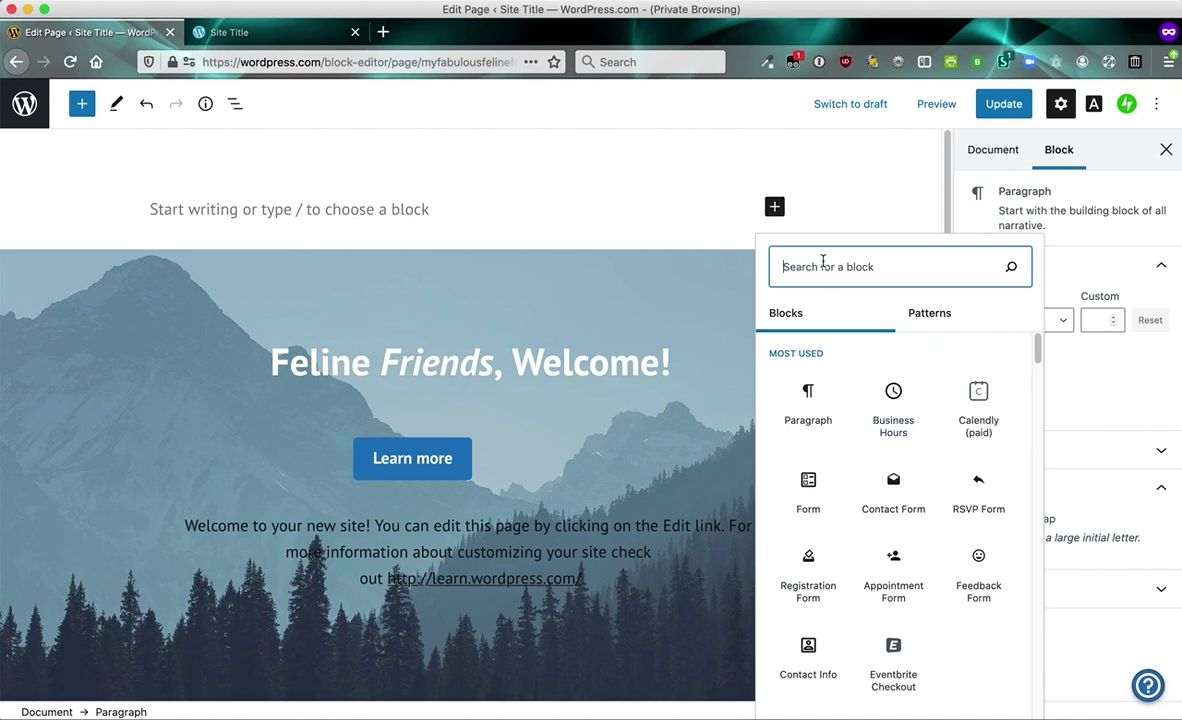
Replace the empty paragraph above the Cover block with an Image block and open Pexels Free Photos as its image source
text(image)
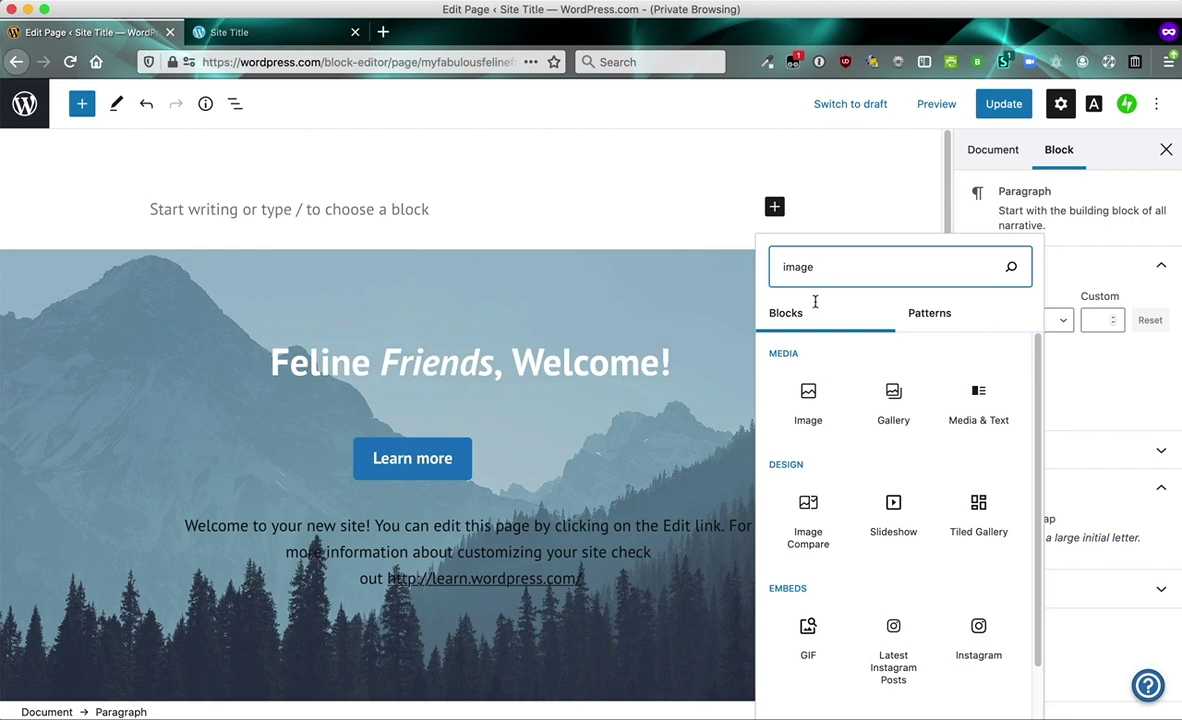
click(811, 420)
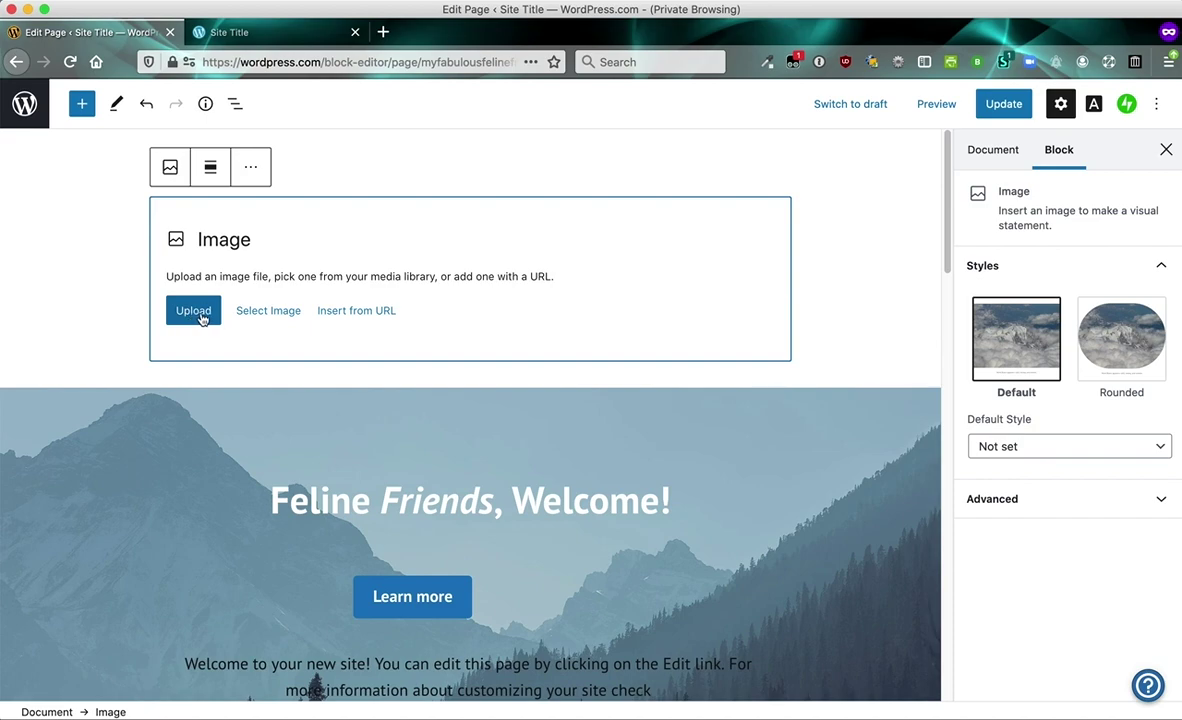
click(272, 317)
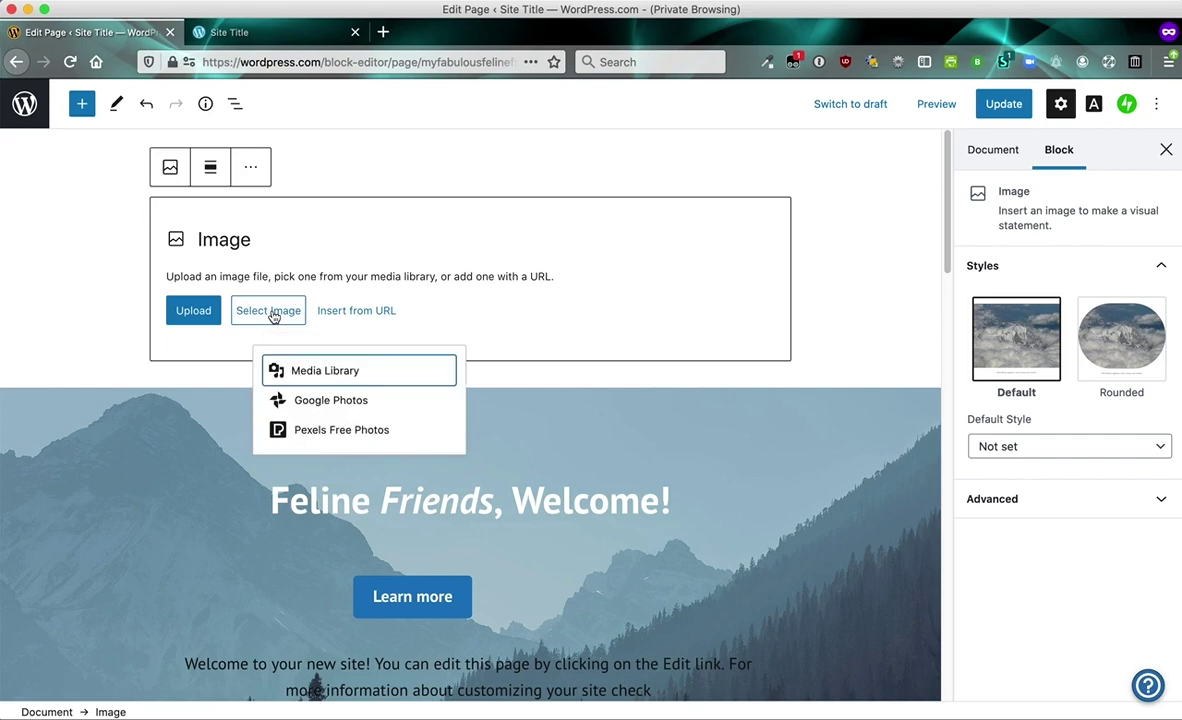
click(325, 432)
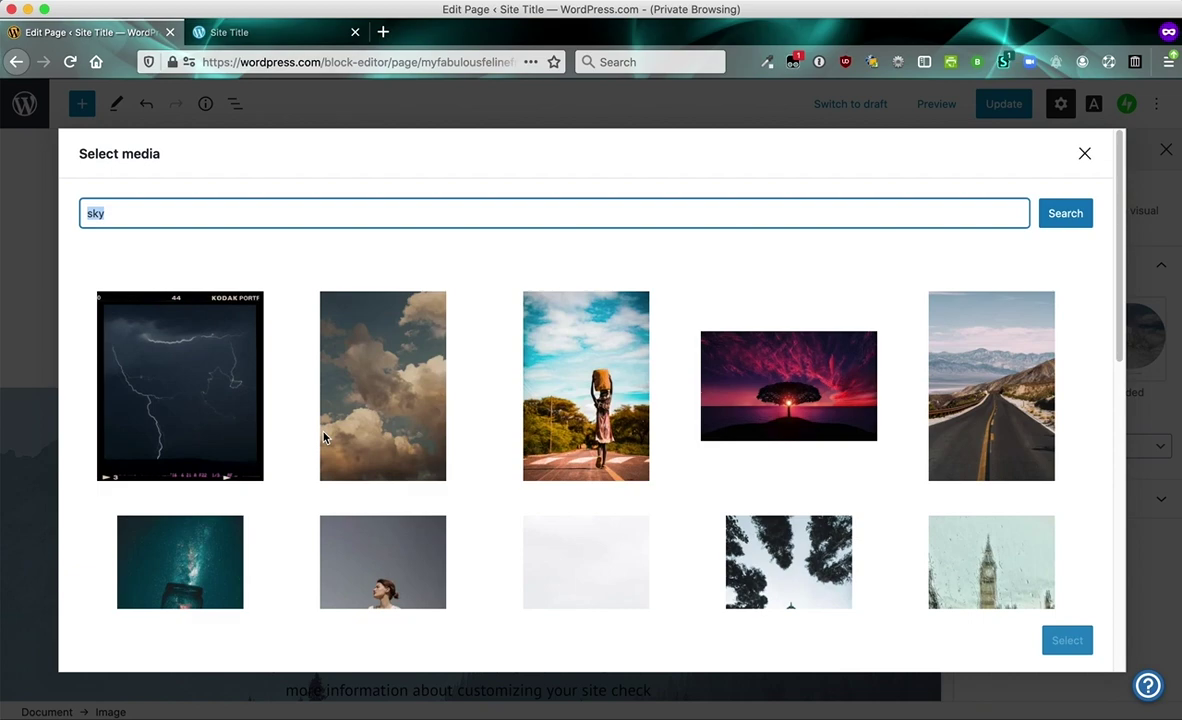
Search the free photos for "cat" and insert the portrait photo of the ginger cat sitting against a black background
text(cat)
click(1066, 213)
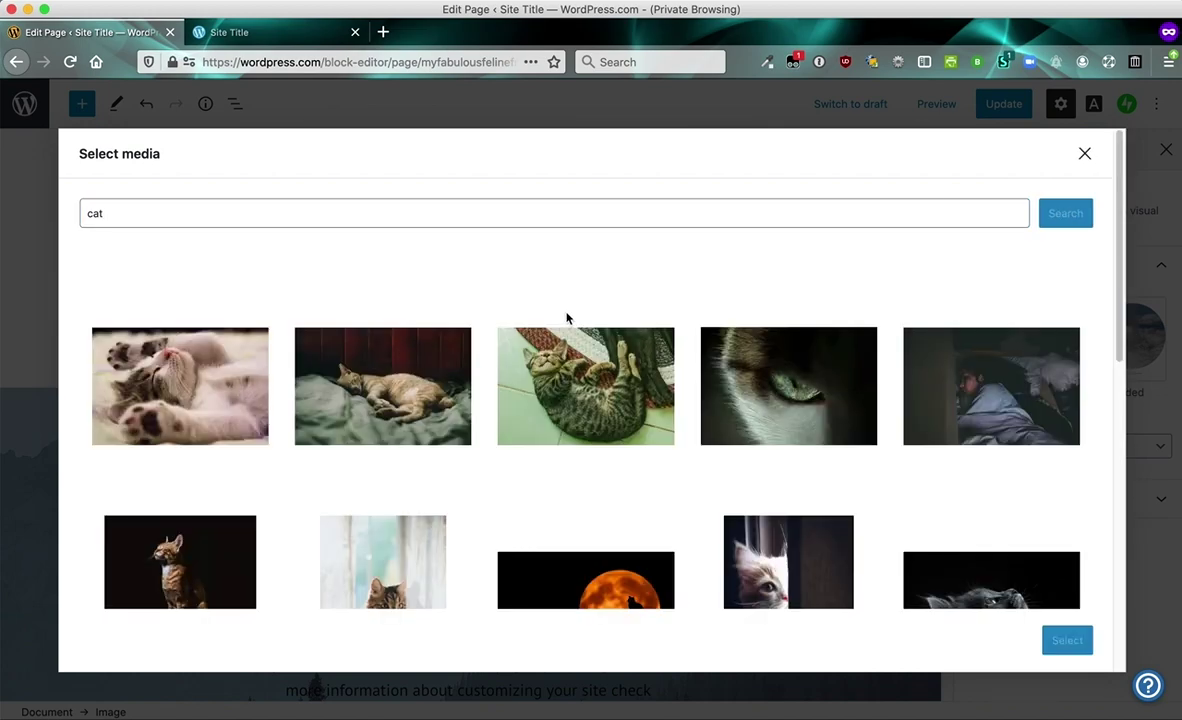
scroll(458, 360, down, 2)
scroll(458, 360, down, 3)
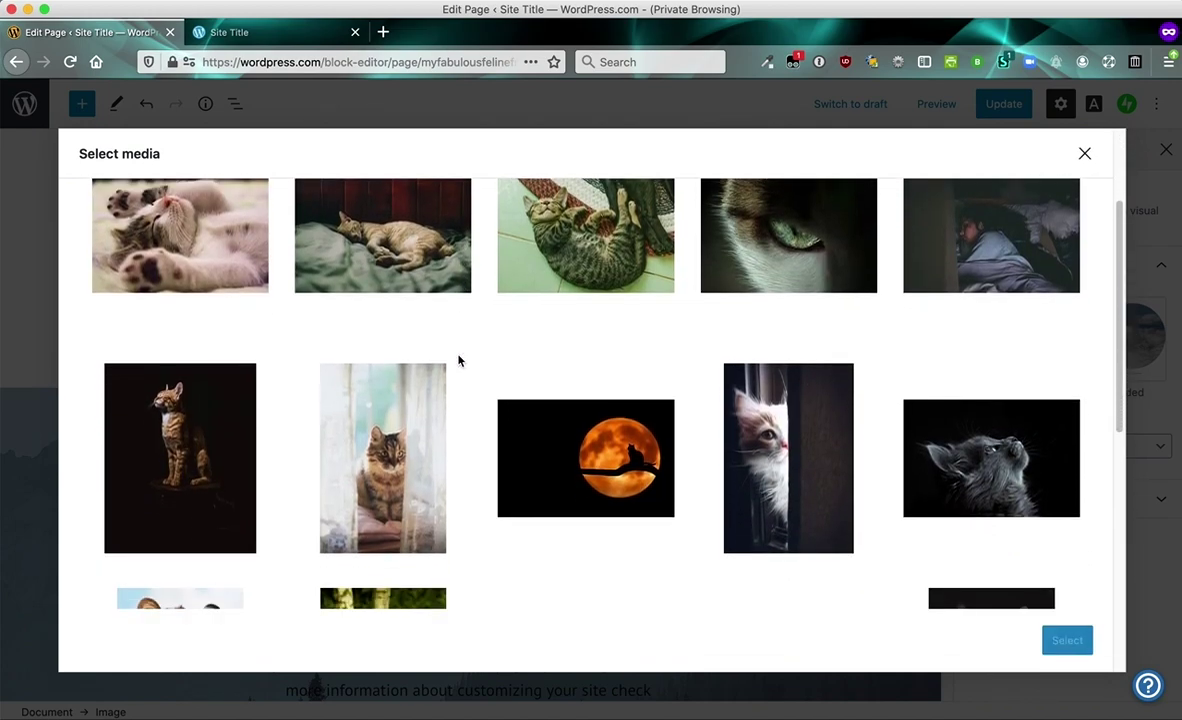
scroll(458, 360, down, 3)
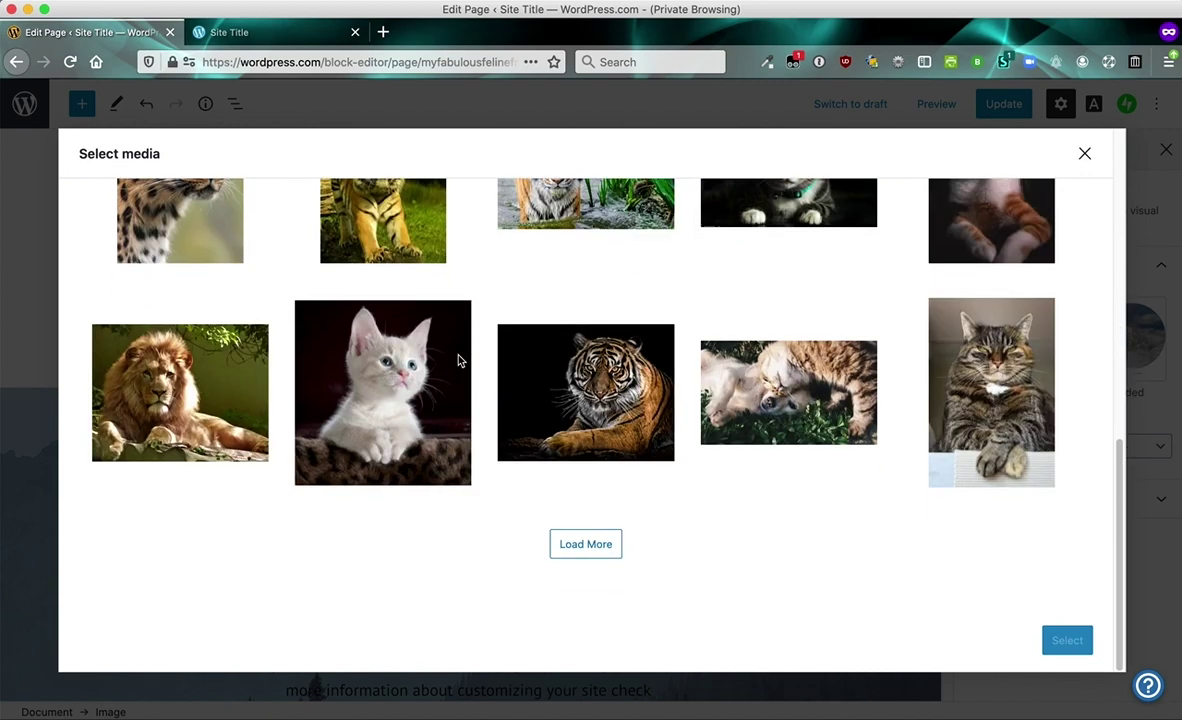
click(458, 360)
click(558, 531)
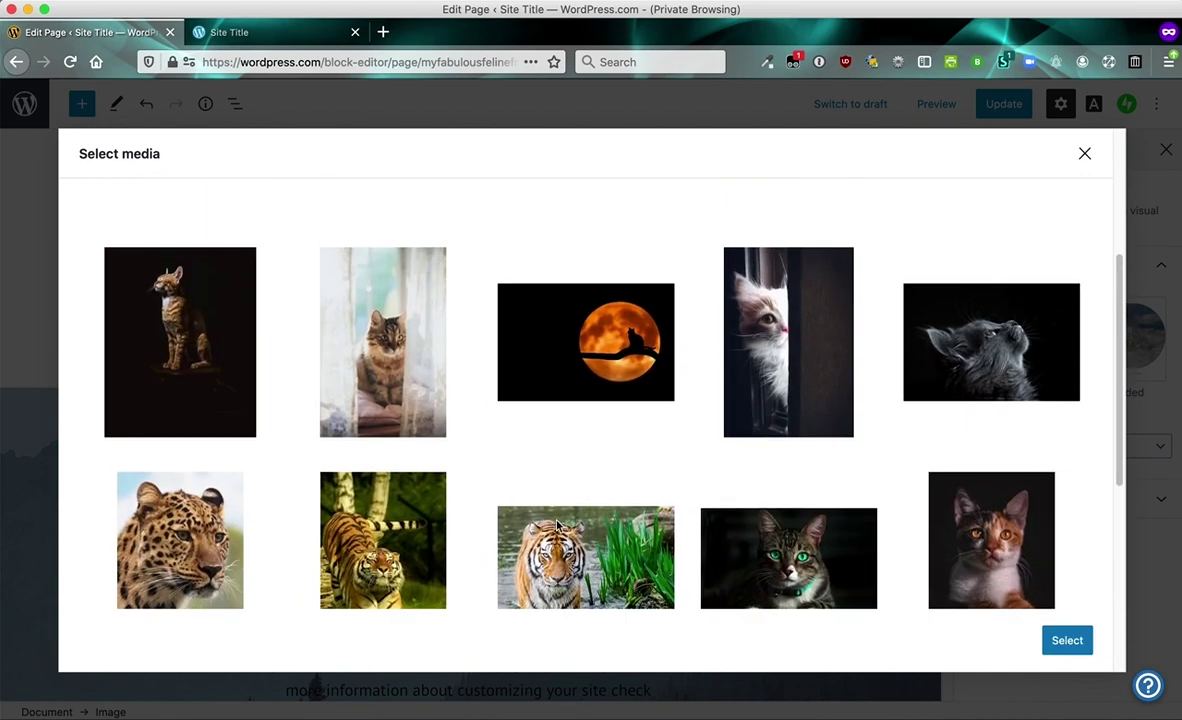
scroll(558, 526, down, 2)
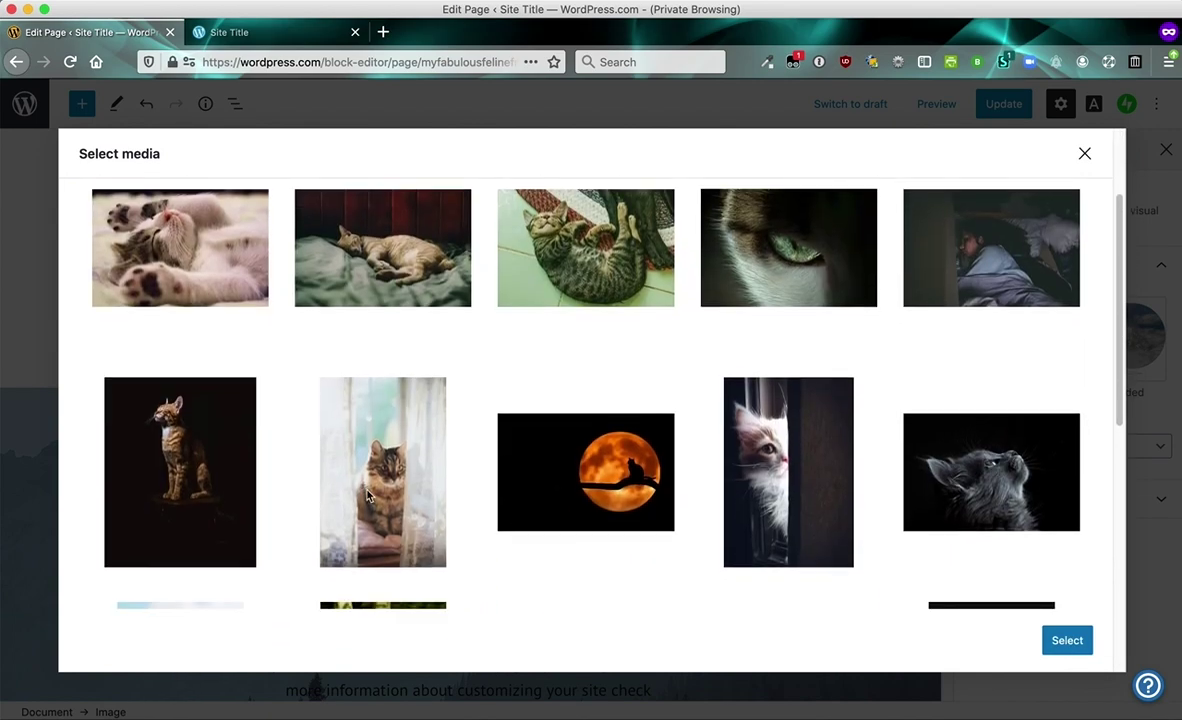
click(181, 477)
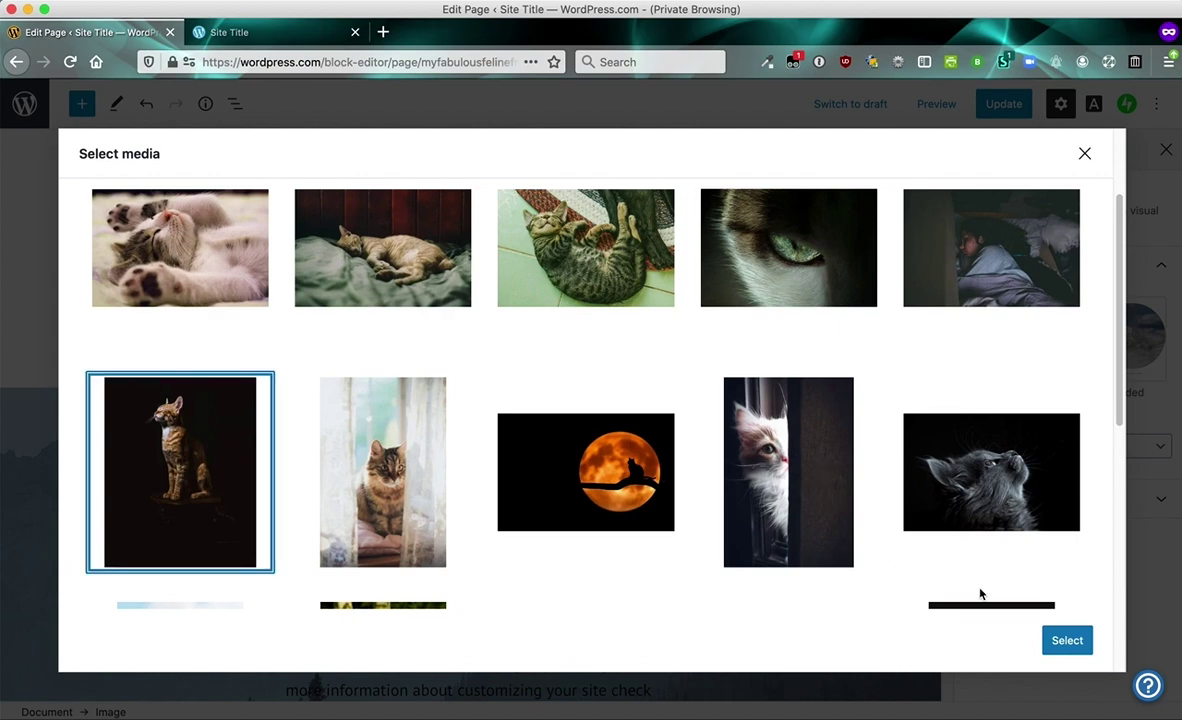
click(1066, 641)
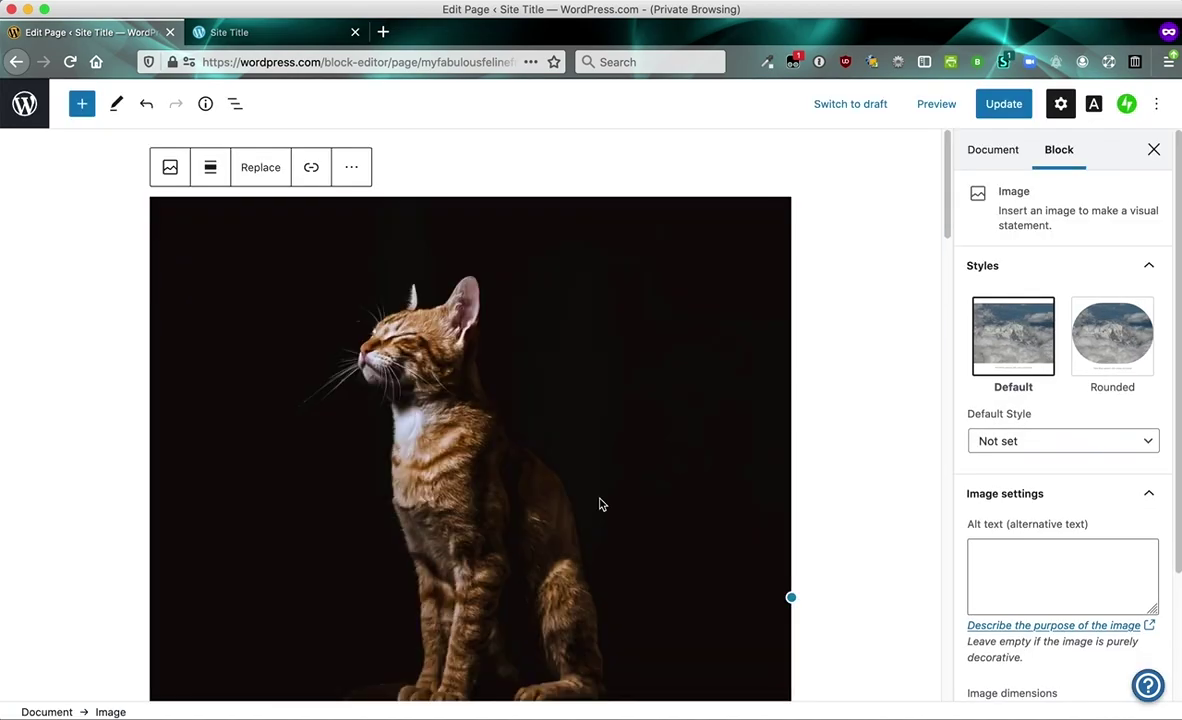
Give the cat image the alt text "Ginger cat in profile with eyes close"
click(427, 409)
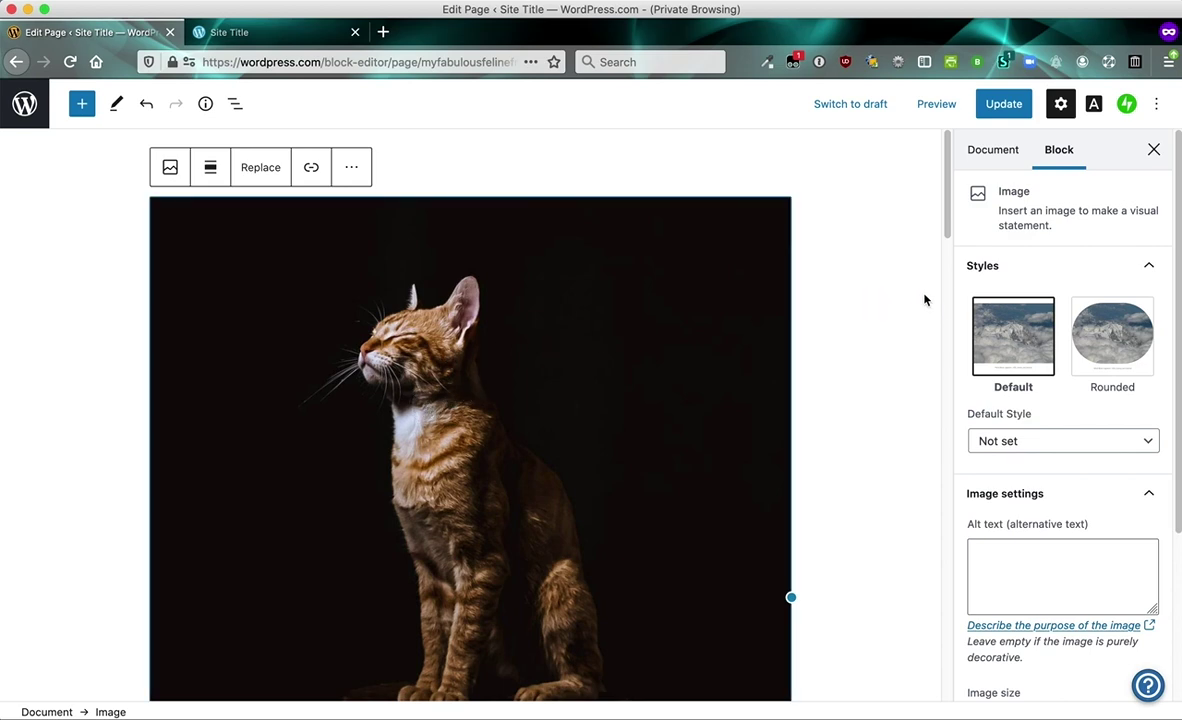
scroll(1069, 403, down, 3)
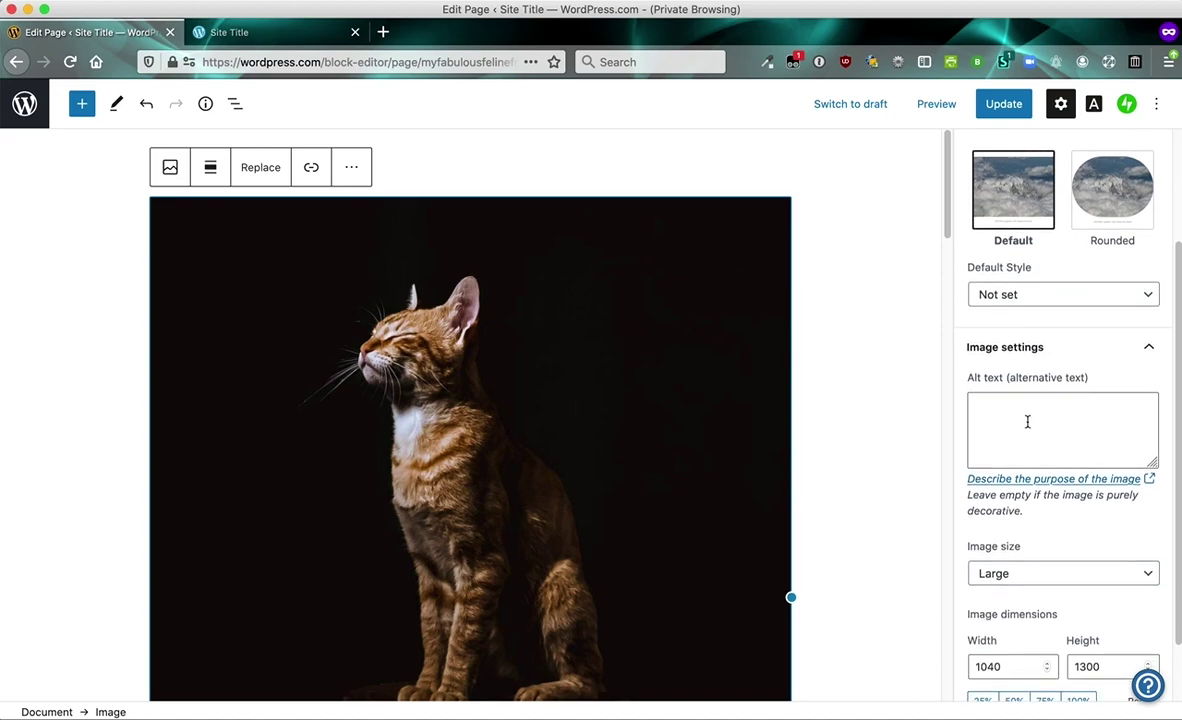
click(1026, 421)
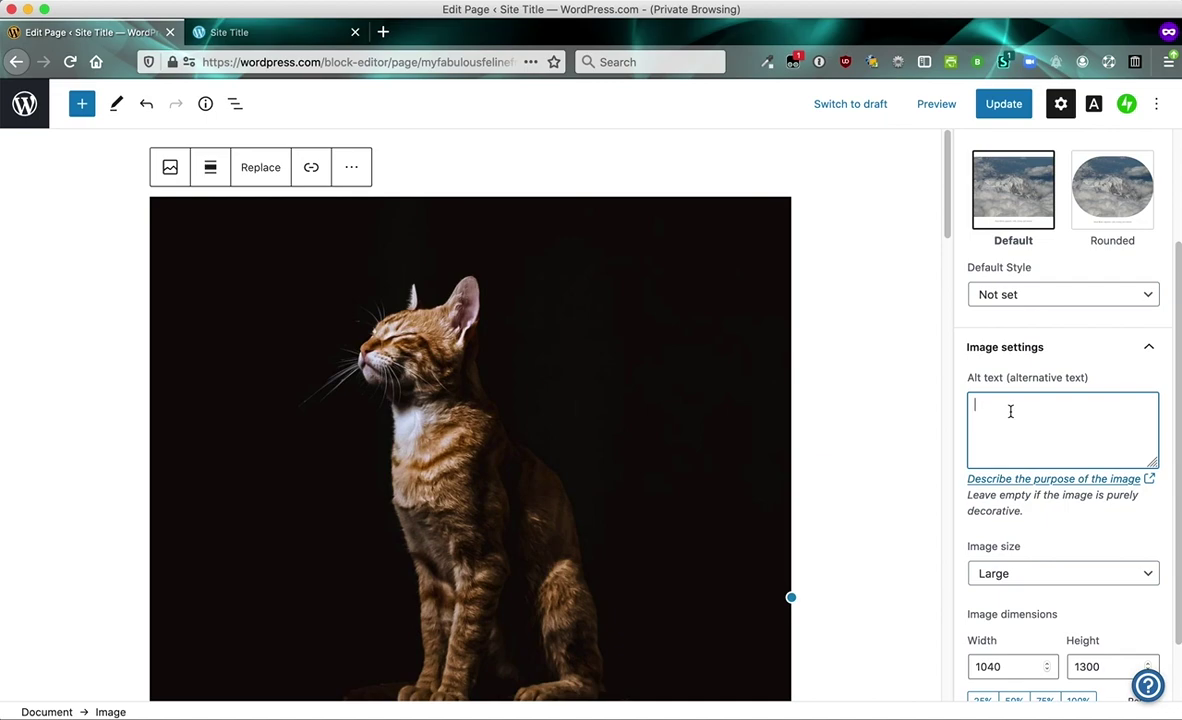
text(Ginger cat  in profile with eyes cl)
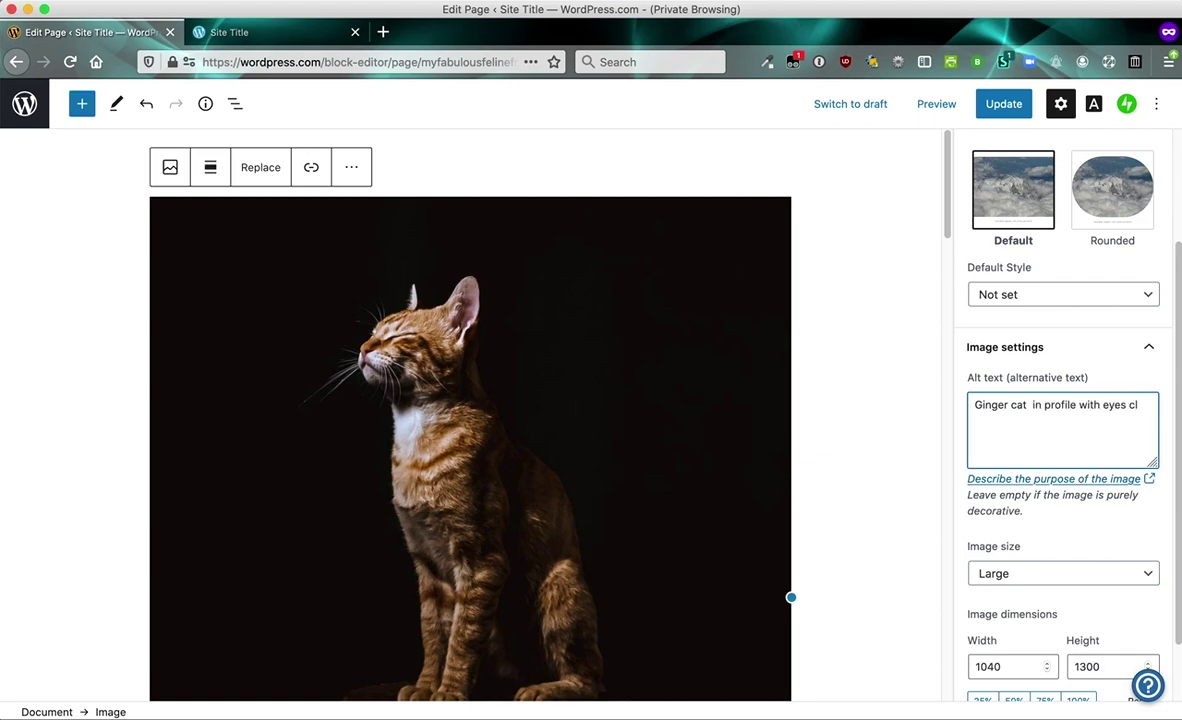
text(se)
click(1005, 416)
Preview the Home page at desktop size to check the cat image, and return to the editor
click(942, 107)
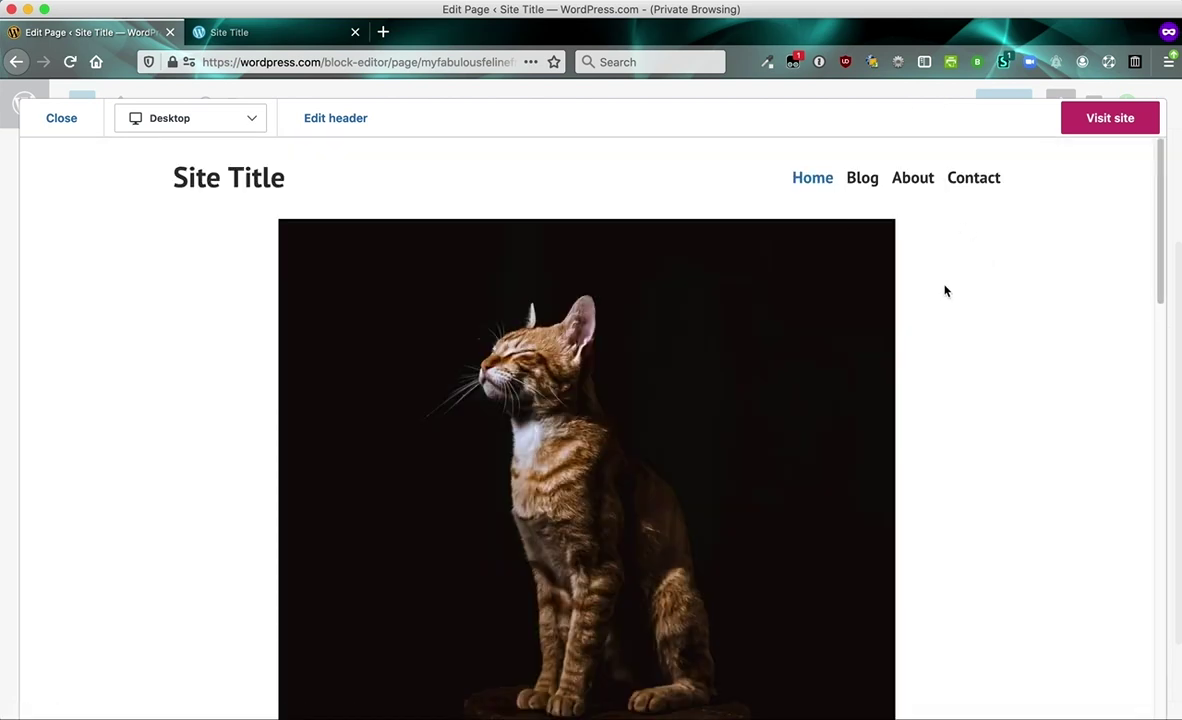
scroll(944, 290, down, 6)
scroll(944, 286, up, 6)
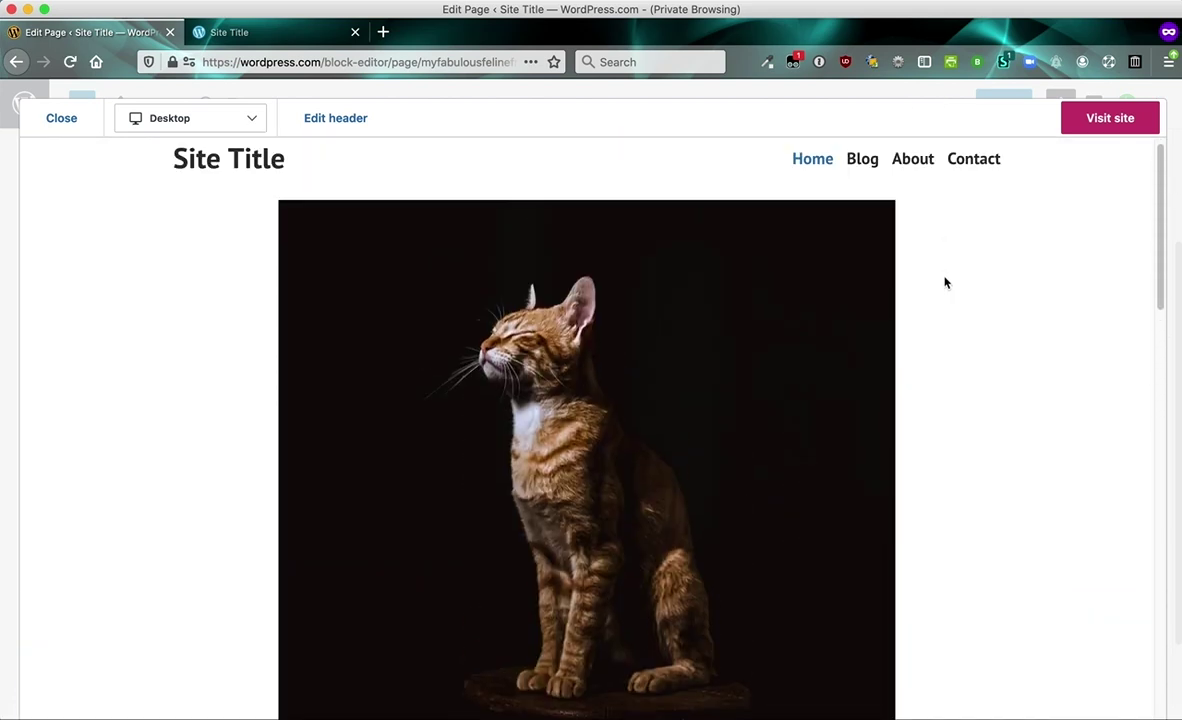
click(75, 121)
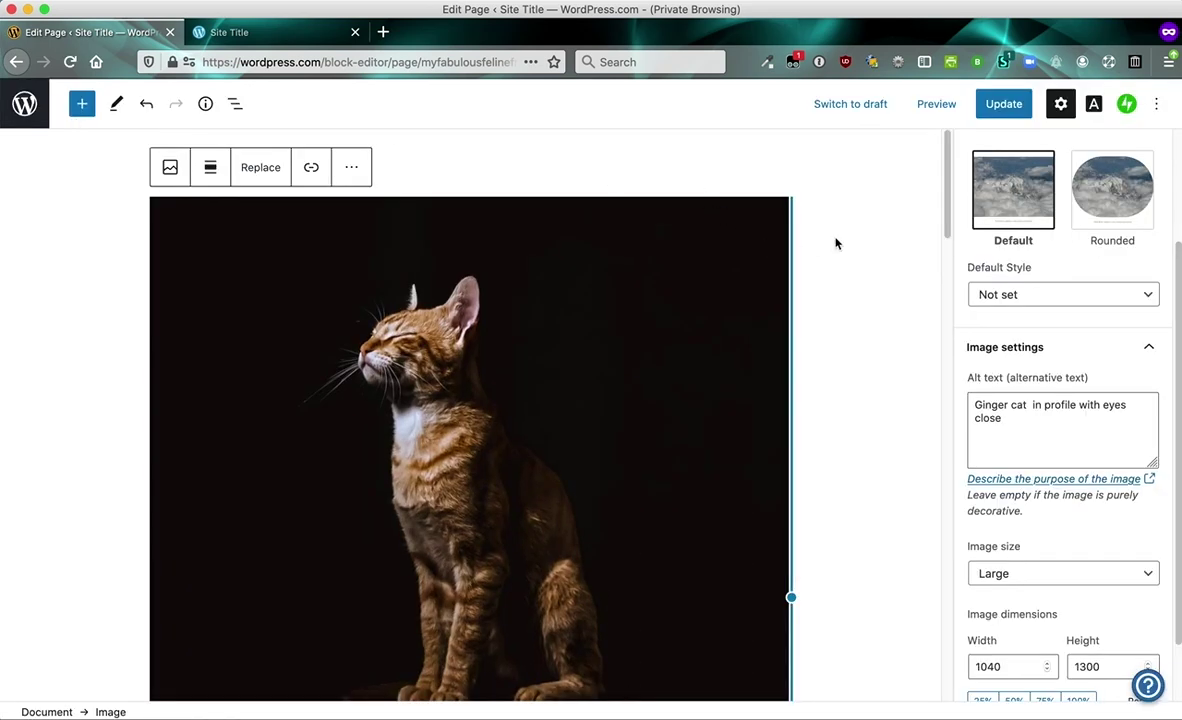
Update the Home page and start adding a new page from the site's page list
click(1004, 104)
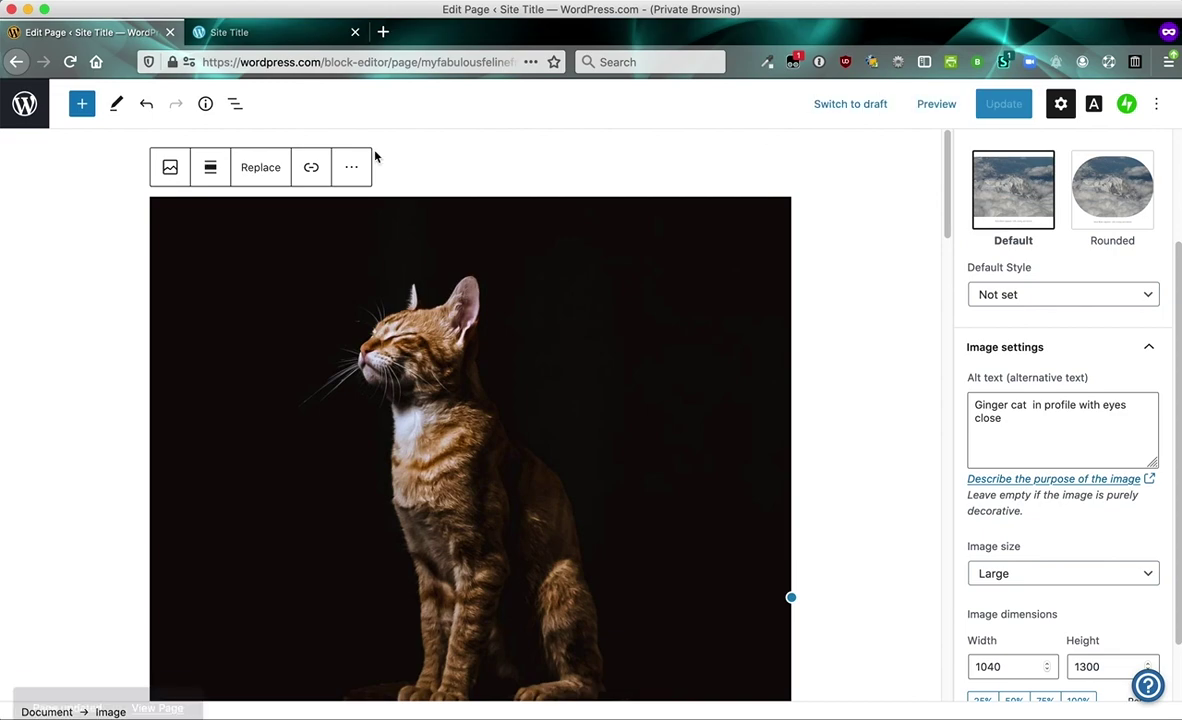
click(27, 110)
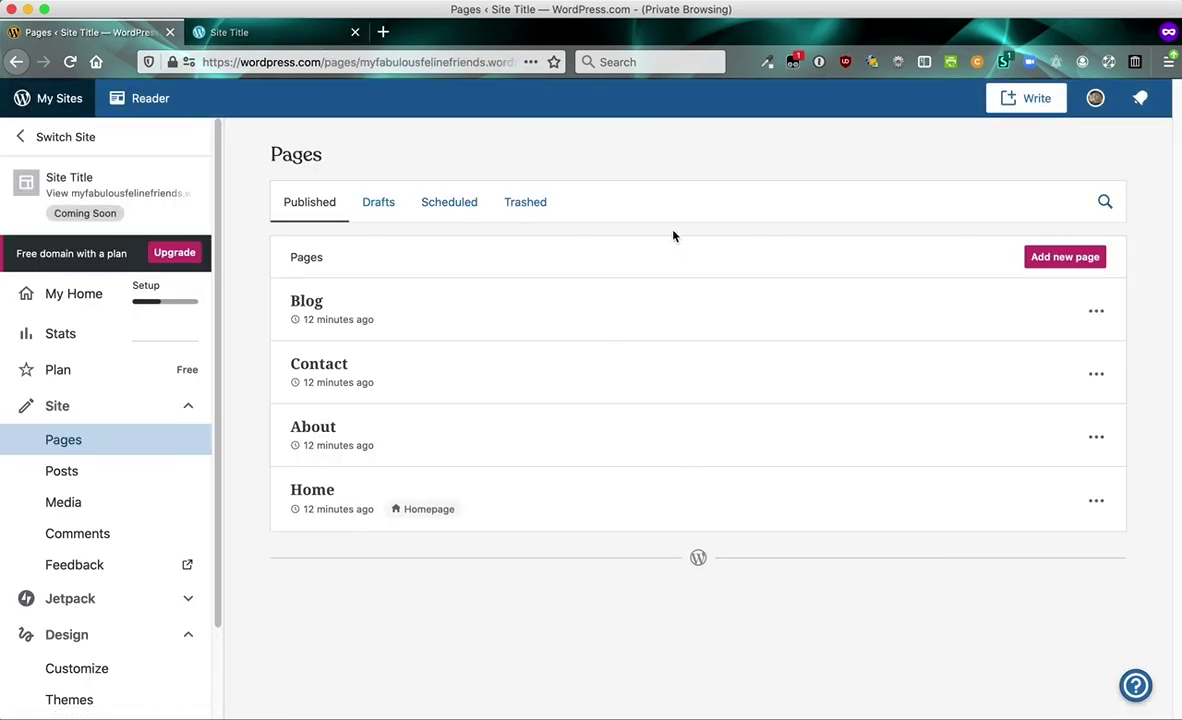
click(1066, 259)
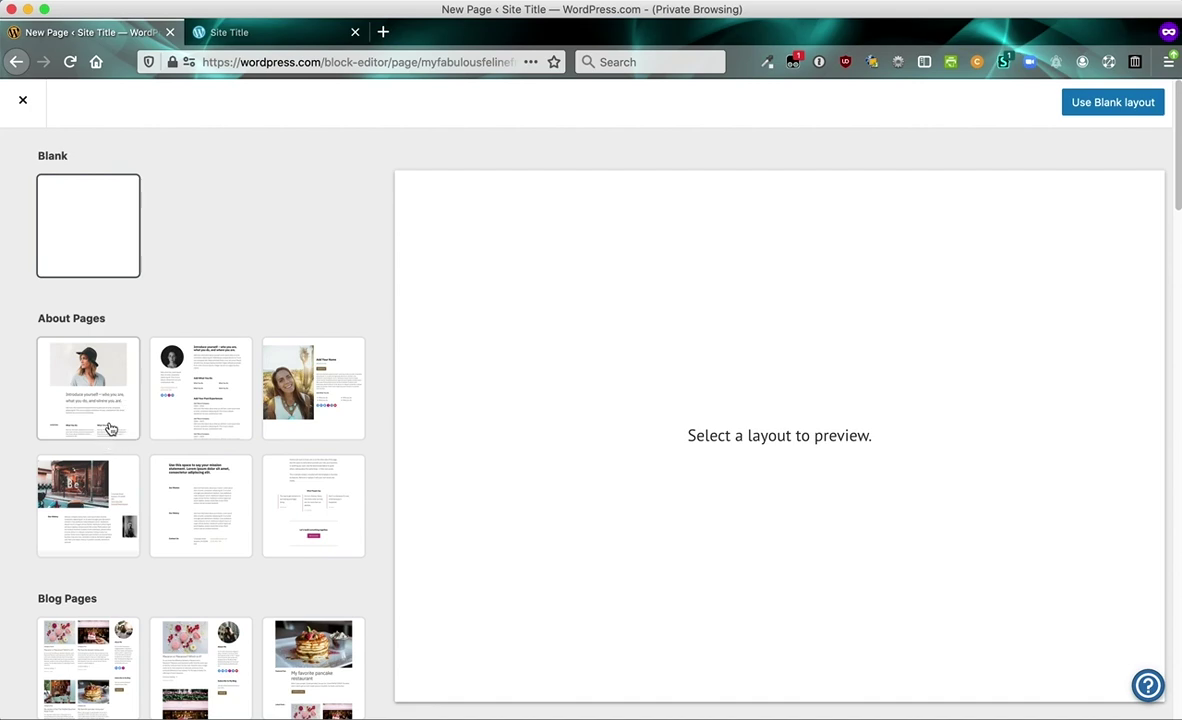
Preview the first three About page layouts for the new page, examining how each arranges its photo and text
click(117, 391)
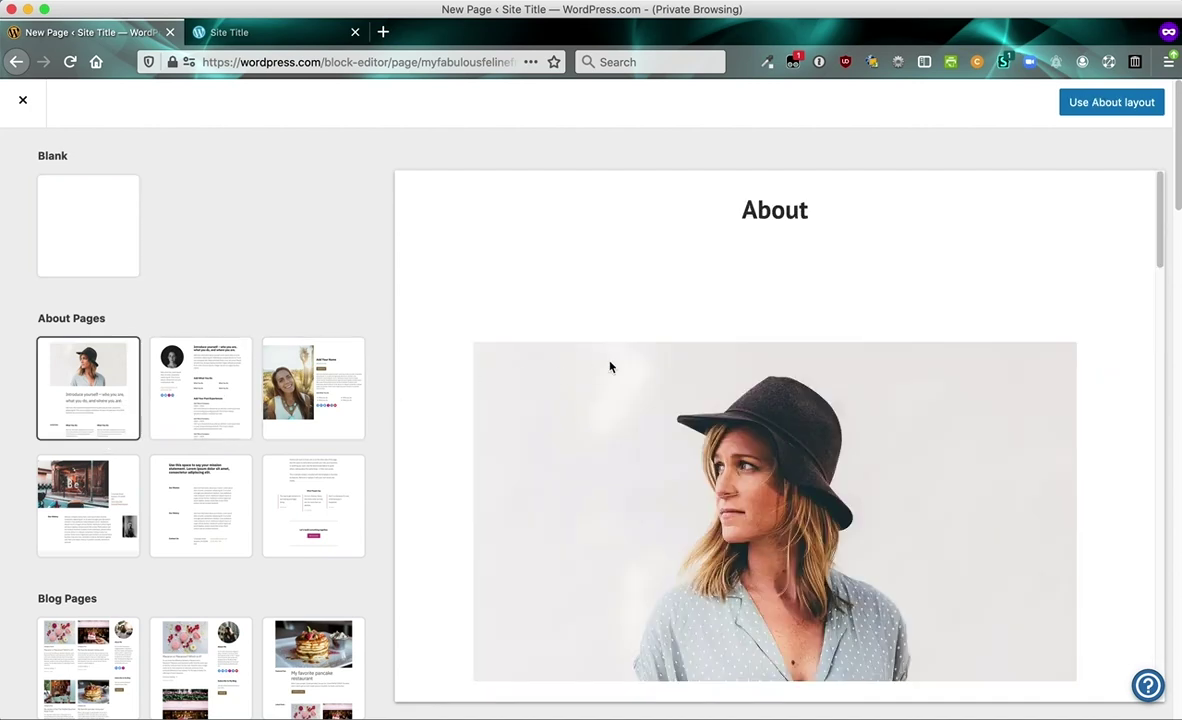
scroll(610, 367, down, 5)
scroll(610, 400, down, 2)
scroll(600, 430, up, 5)
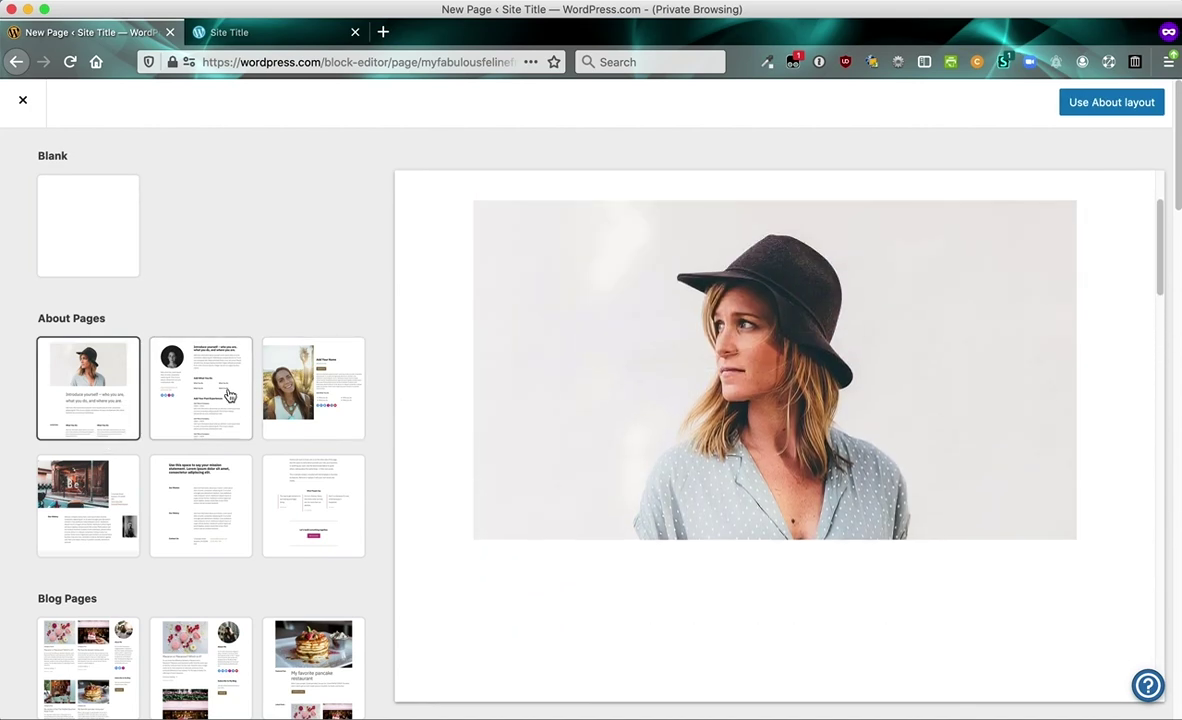
key(Right)
scroll(690, 335, down, 5)
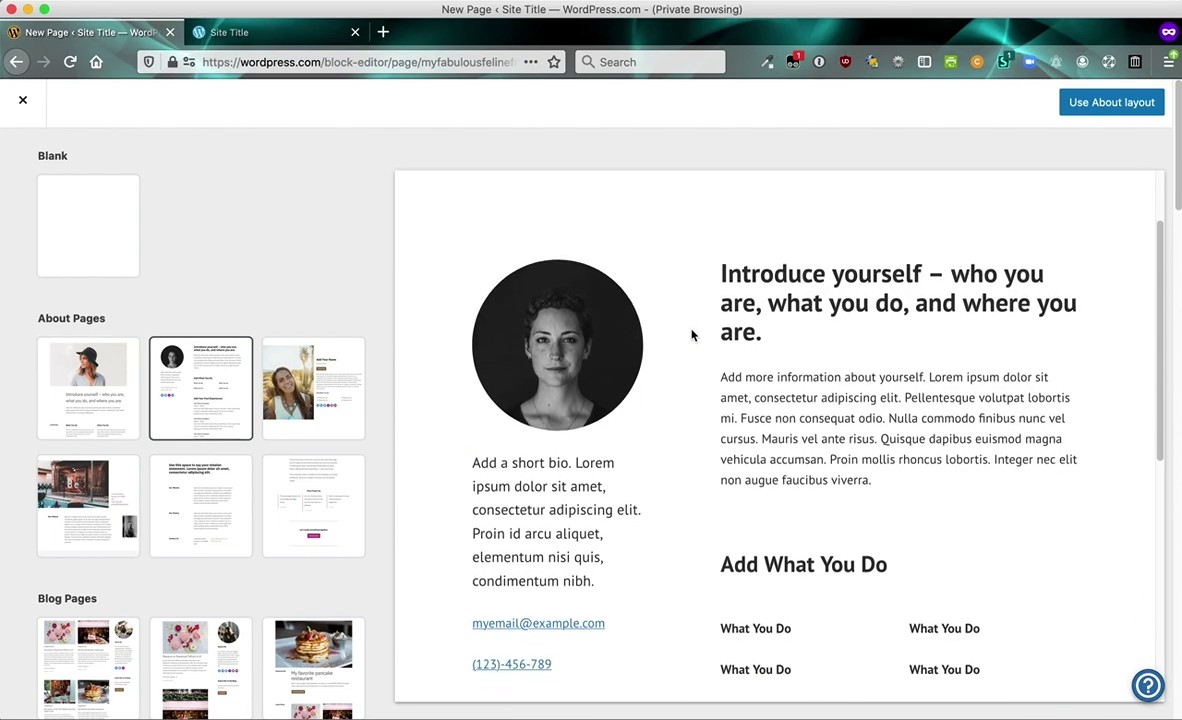
scroll(691, 335, up, 5)
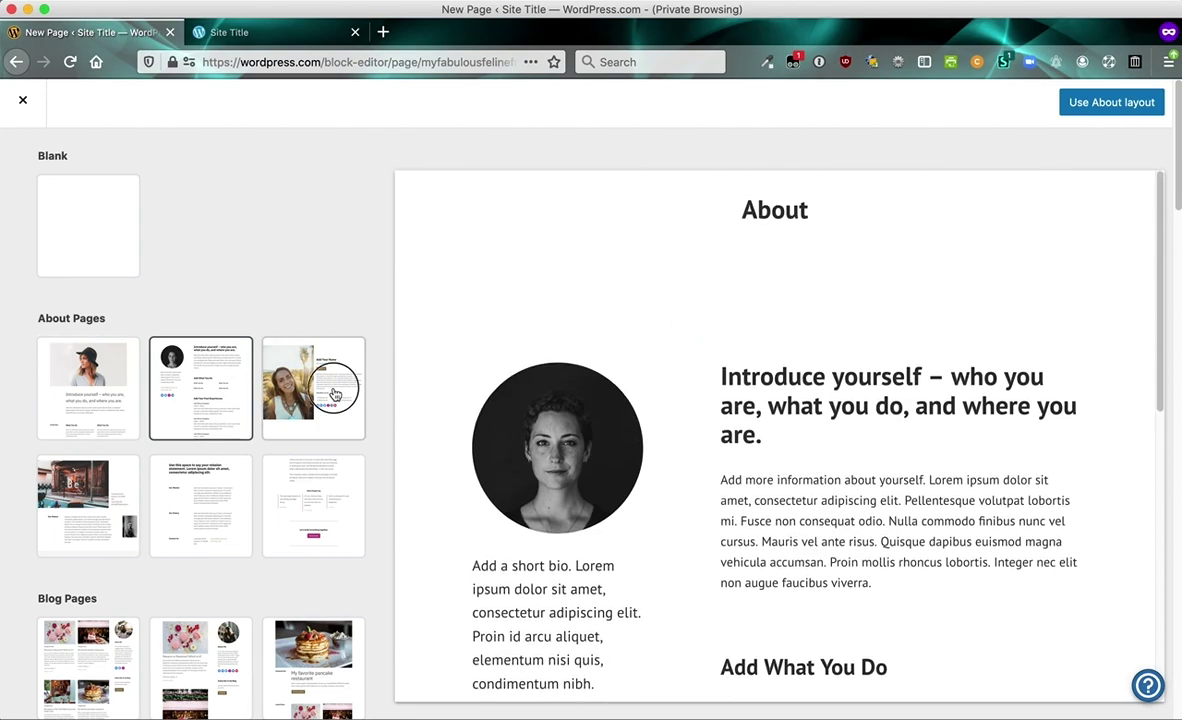
key(Right)
Browse the other layout categories, previewing the second layout in each of the Blog, Portfolio and Services groups
scroll(283, 448, down, 5)
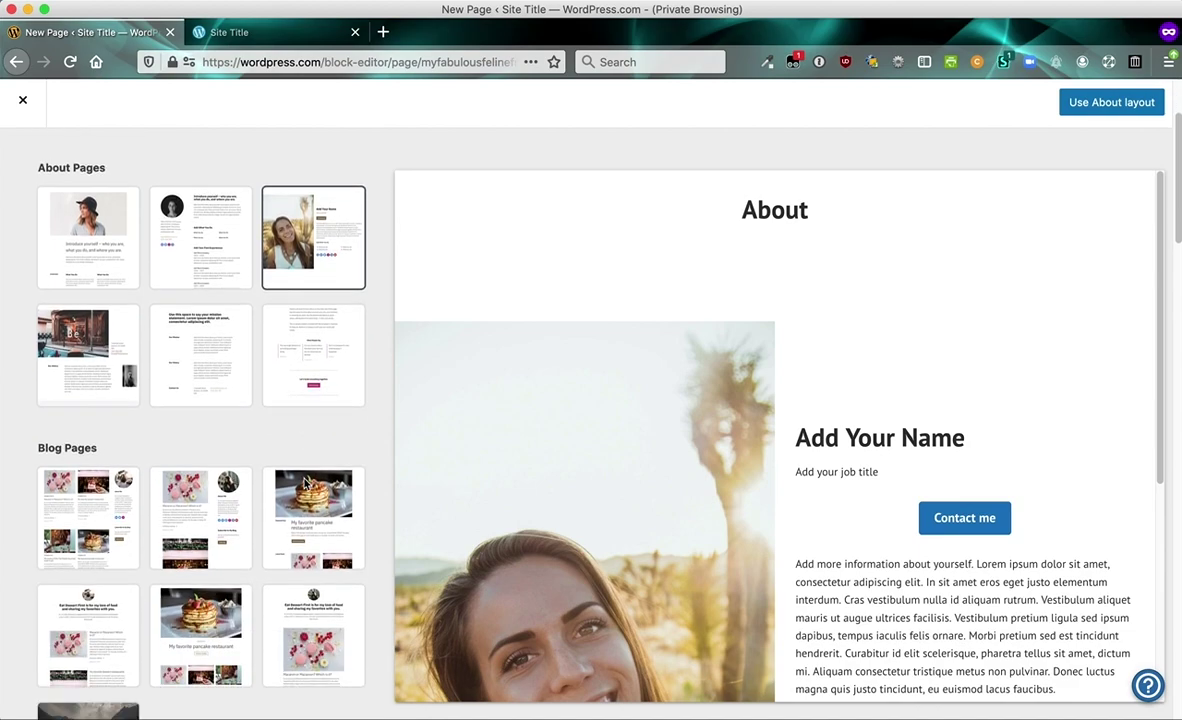
click(209, 436)
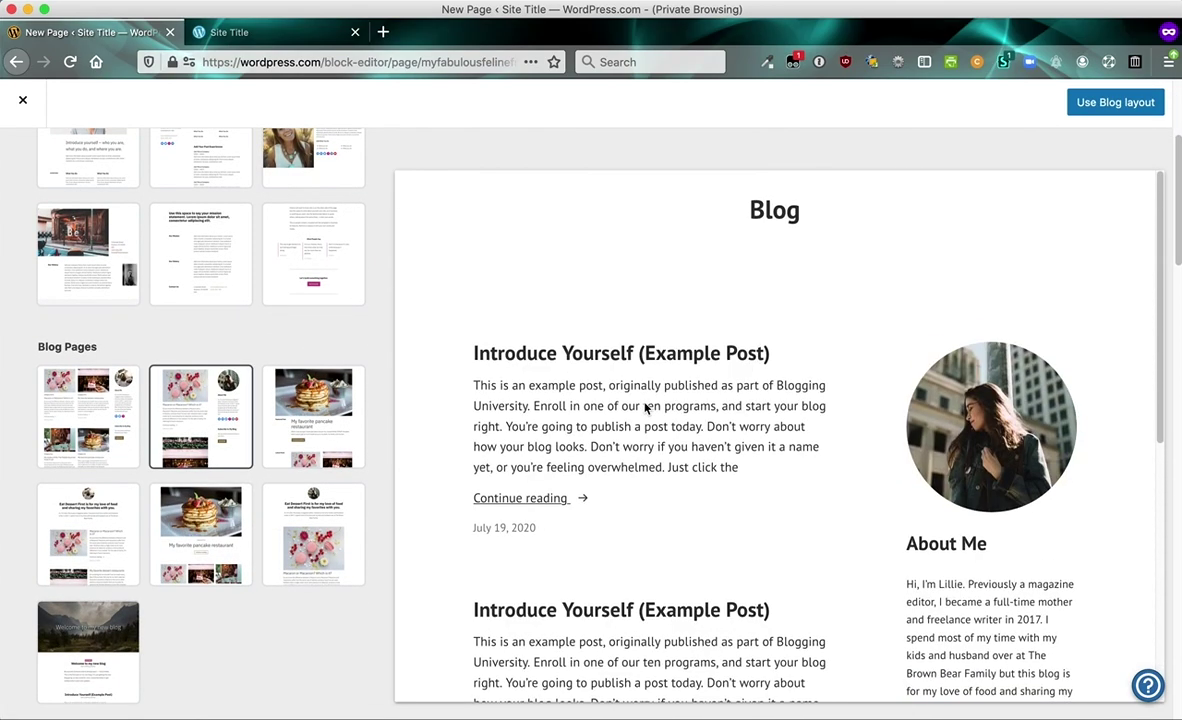
scroll(1008, 477, down, 5)
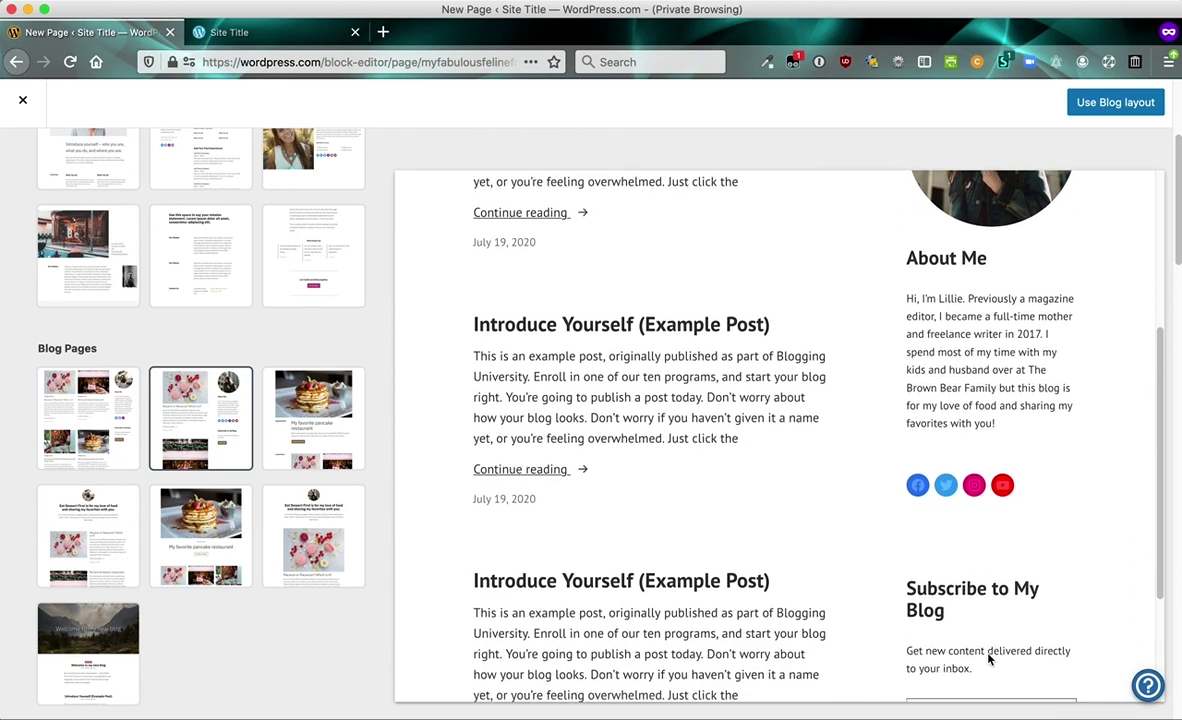
scroll(211, 533, down, 5)
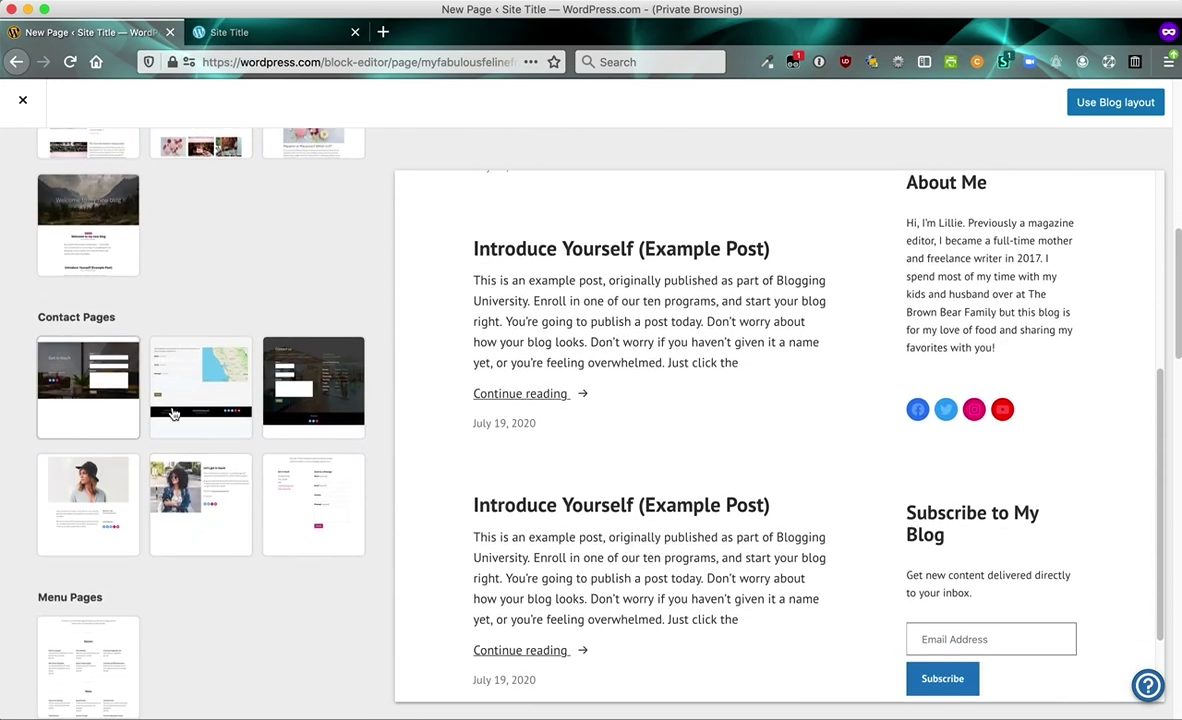
scroll(206, 443, down, 5)
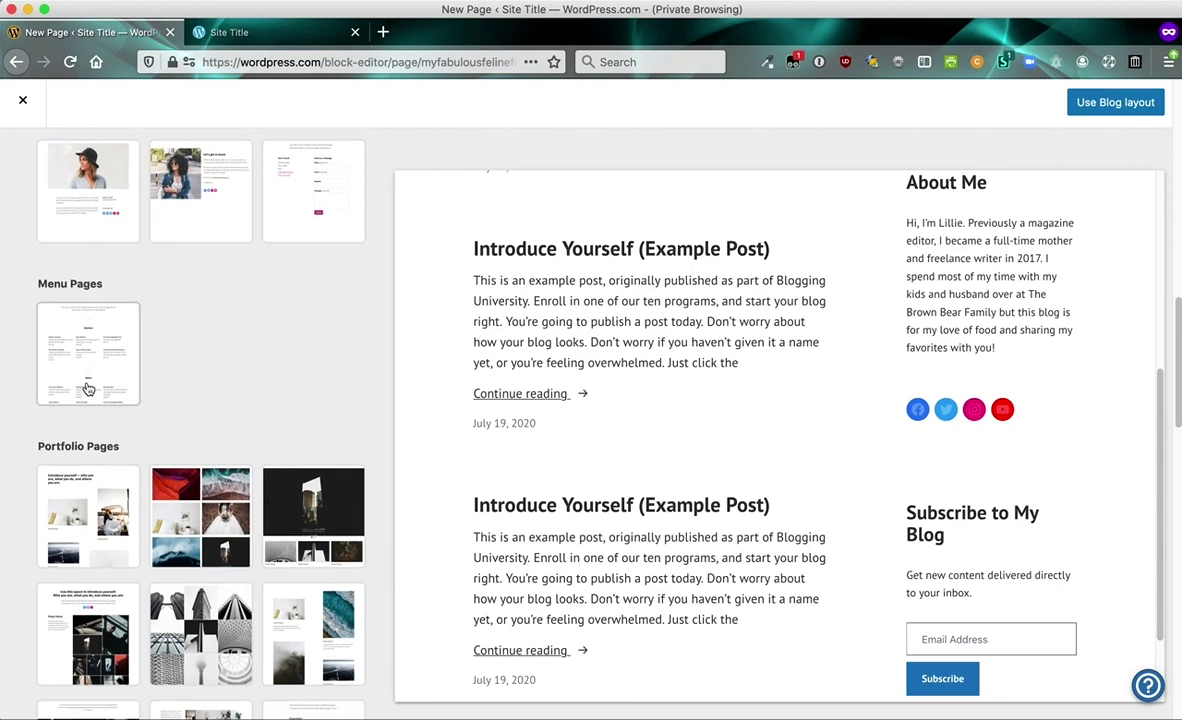
click(209, 370)
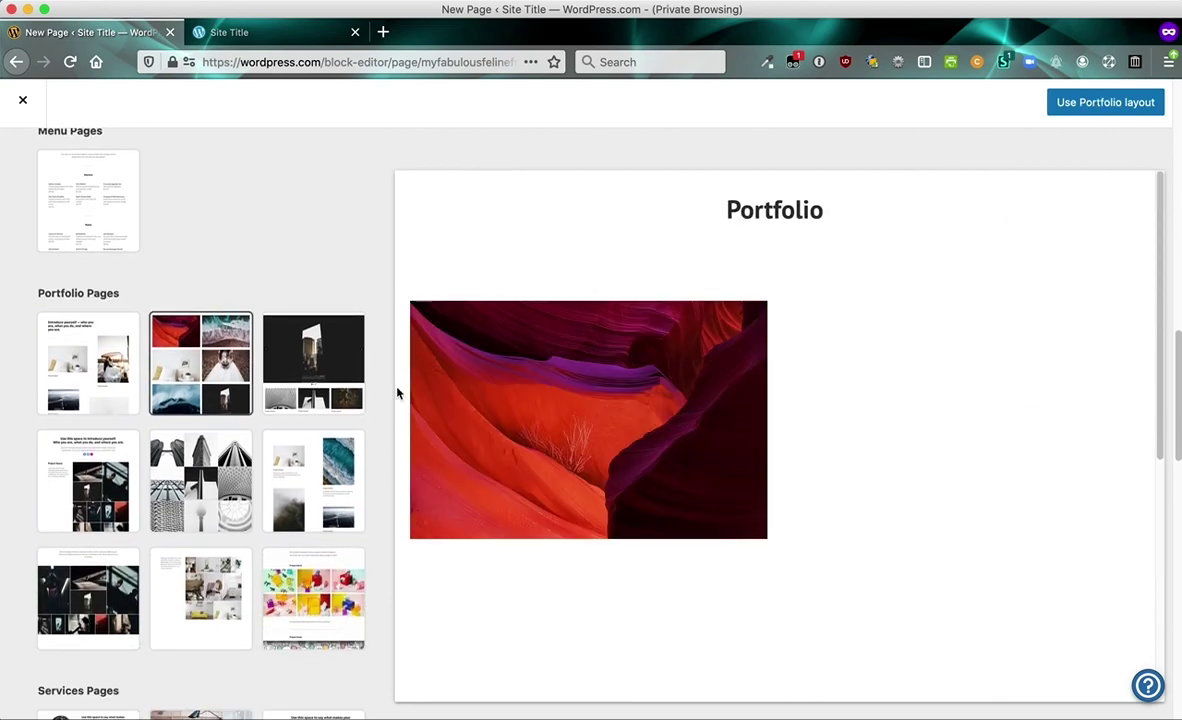
scroll(622, 336, down, 5)
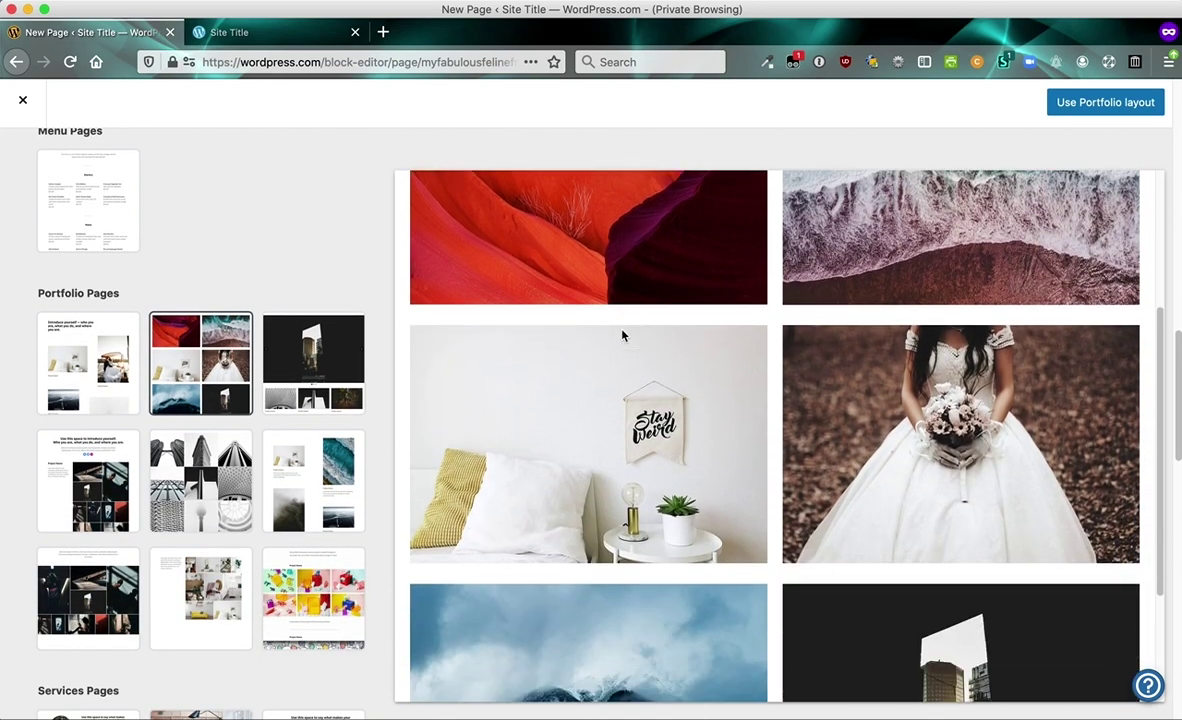
scroll(622, 336, up, 3)
scroll(124, 414, down, 6)
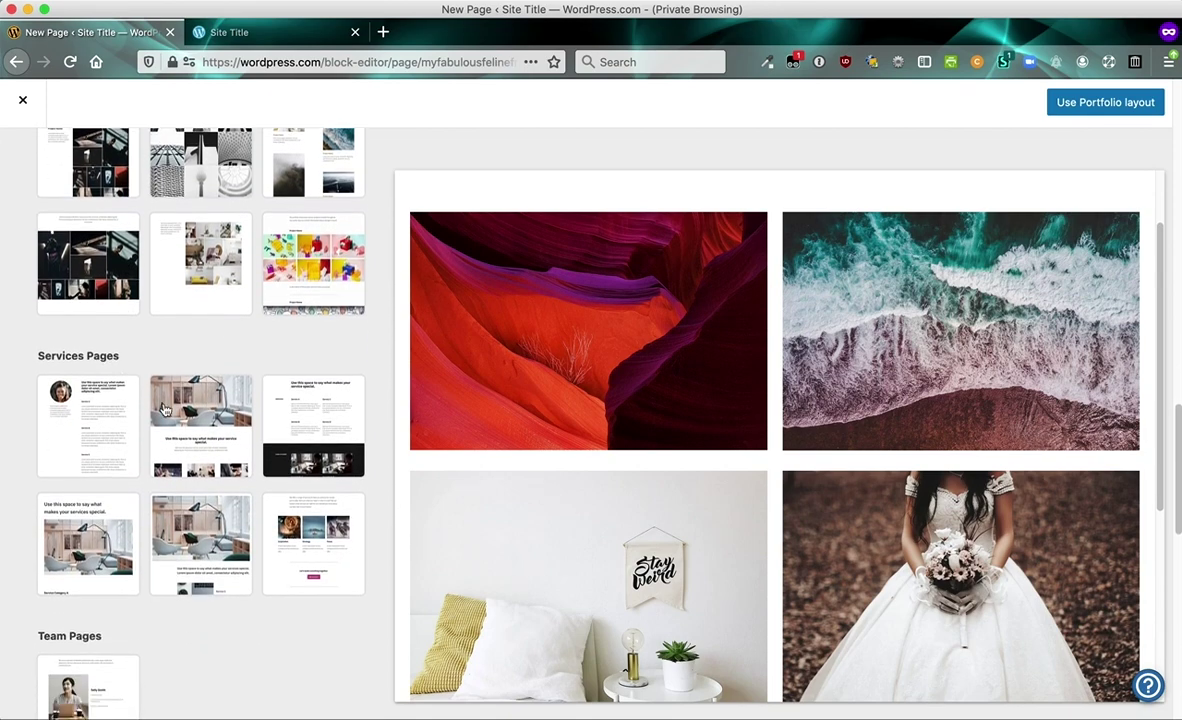
click(209, 440)
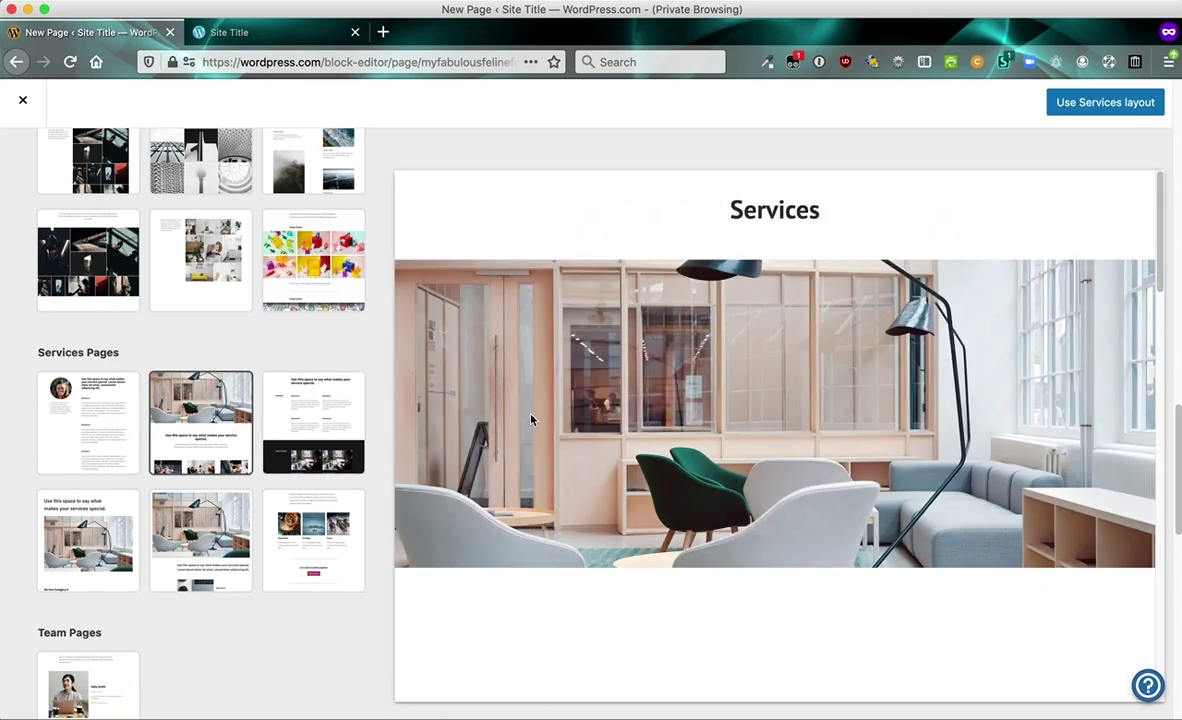
scroll(530, 417, down, 10)
scroll(531, 420, up, 10)
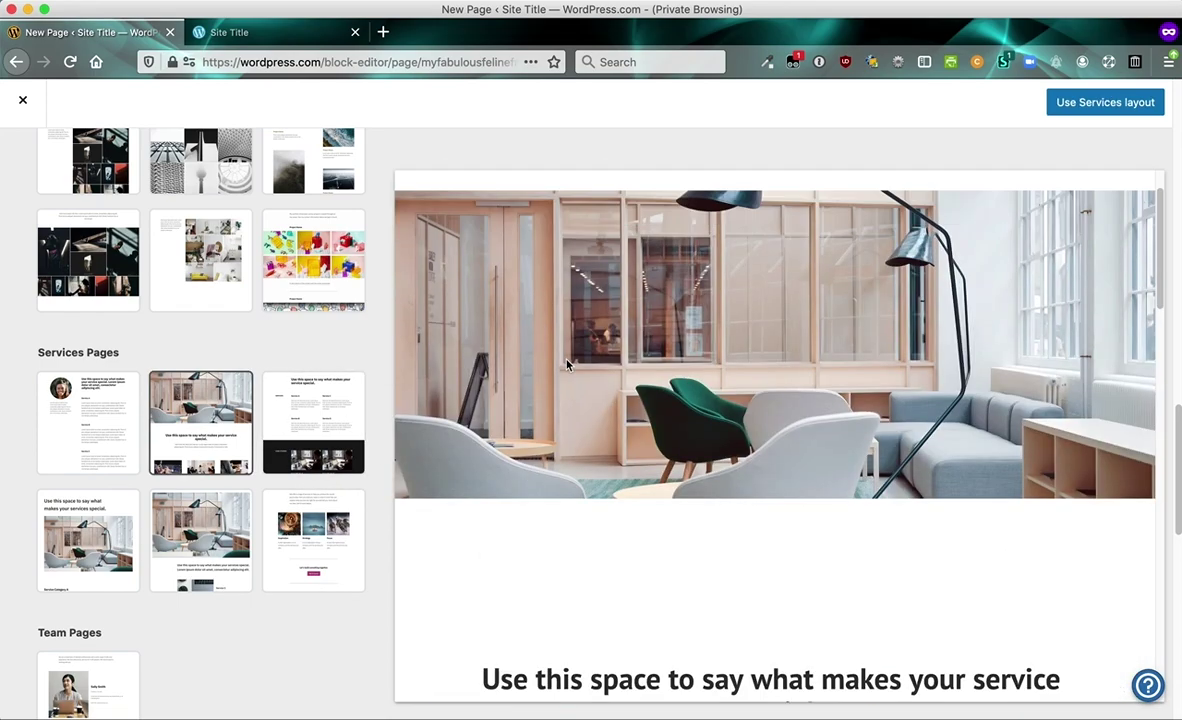
Apply the selected Services layout to the new page and enter "Welcome!" as the cover image's title text
click(1093, 104)
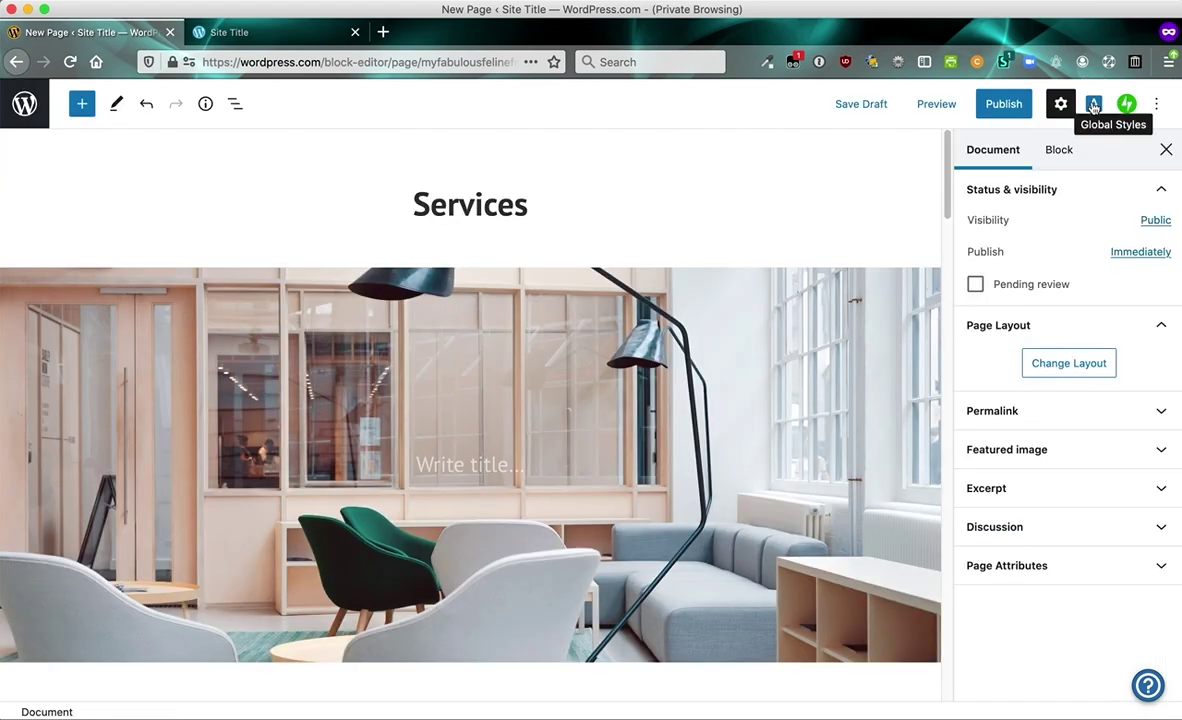
scroll(537, 446, down, 10)
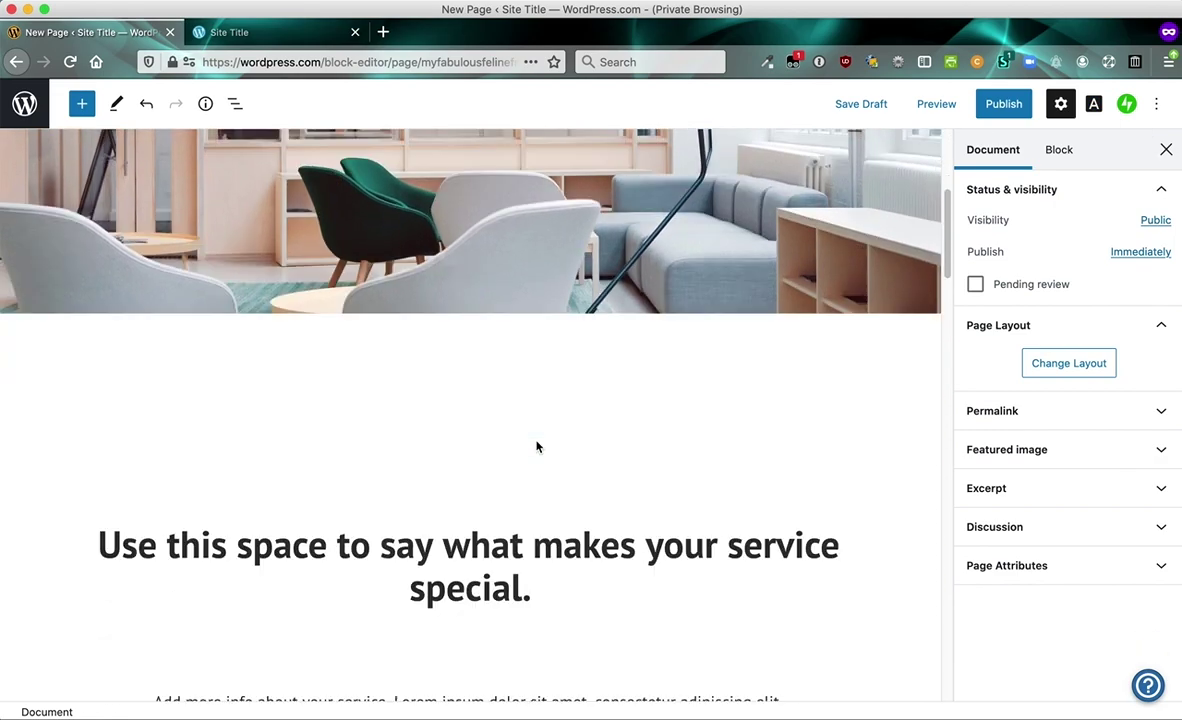
scroll(537, 446, up, 10)
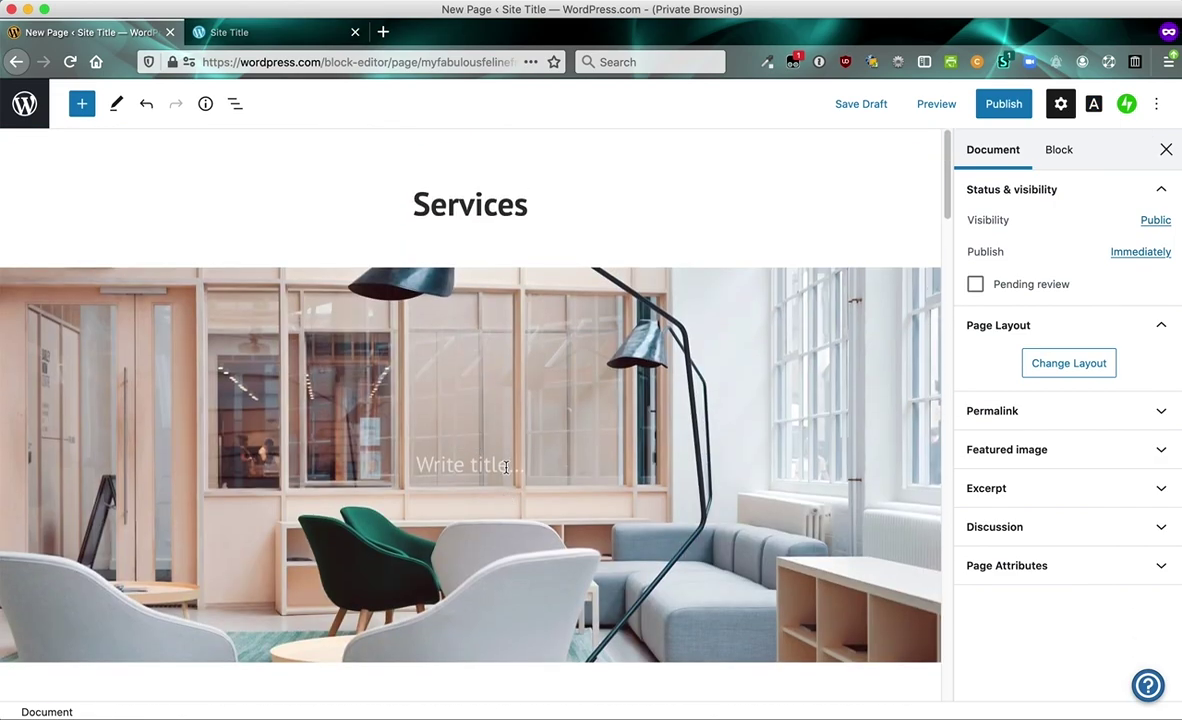
click(505, 466)
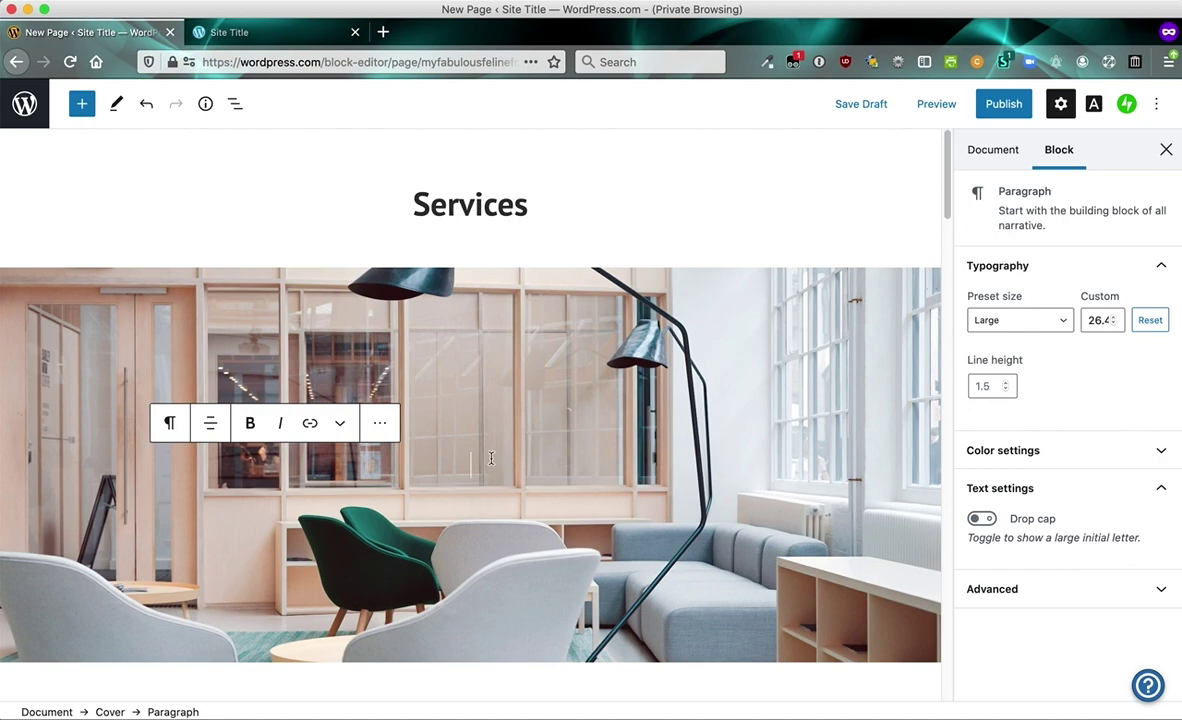
text(Welcome!)
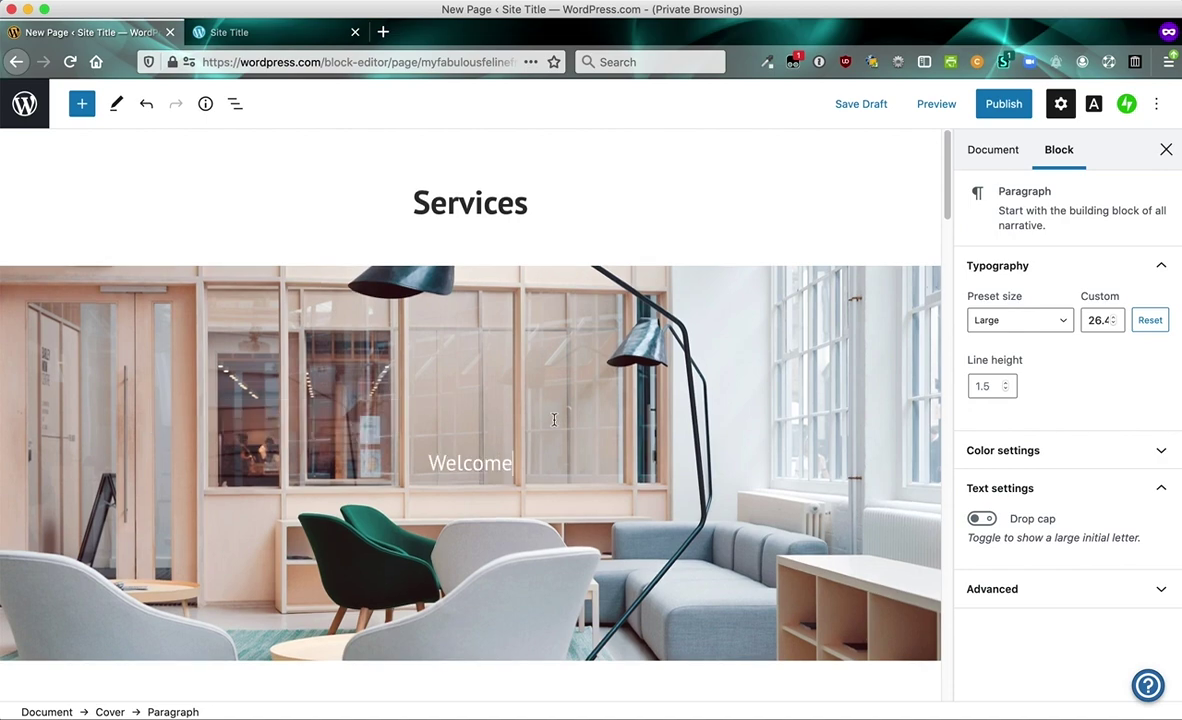
Make the cover's "Welcome!" text bold and set its custom font size to 60
double_click(481, 465)
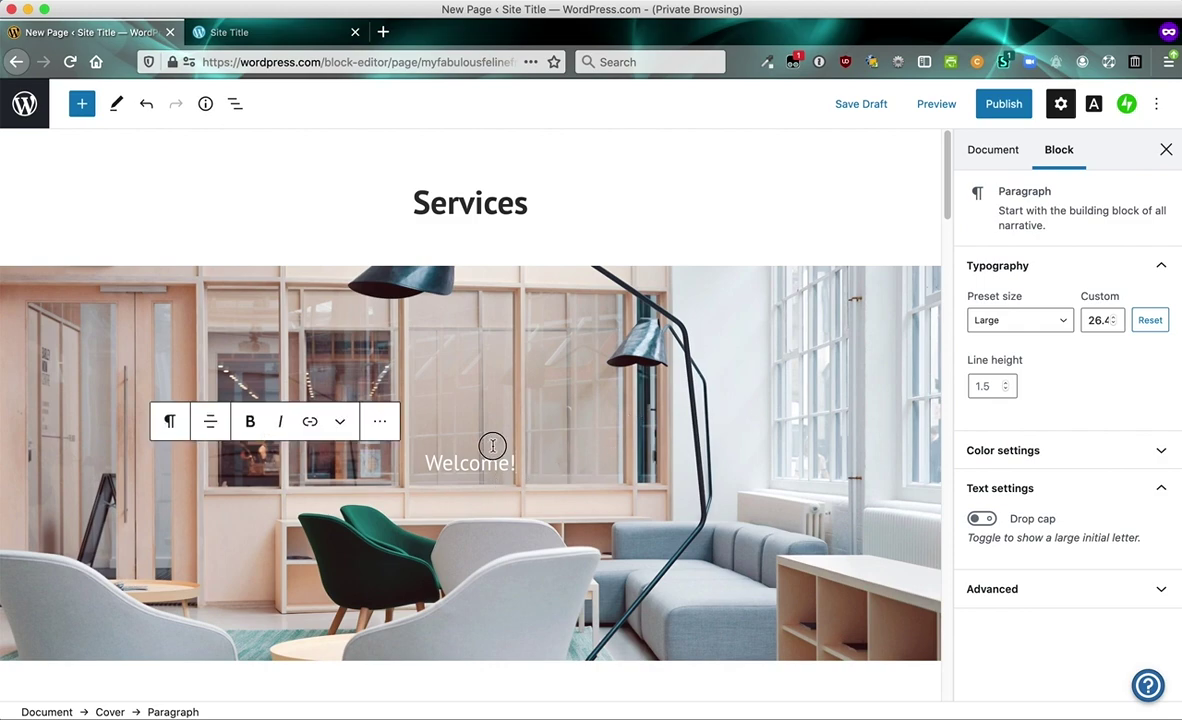
click(251, 421)
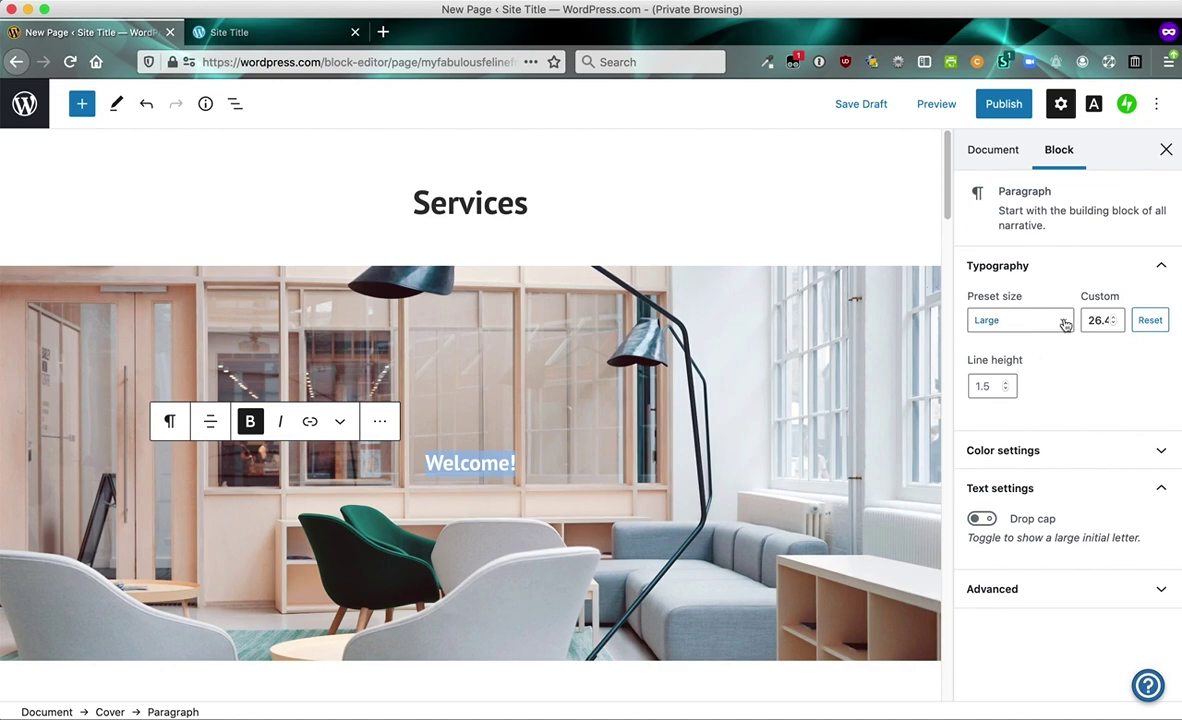
click(1056, 322)
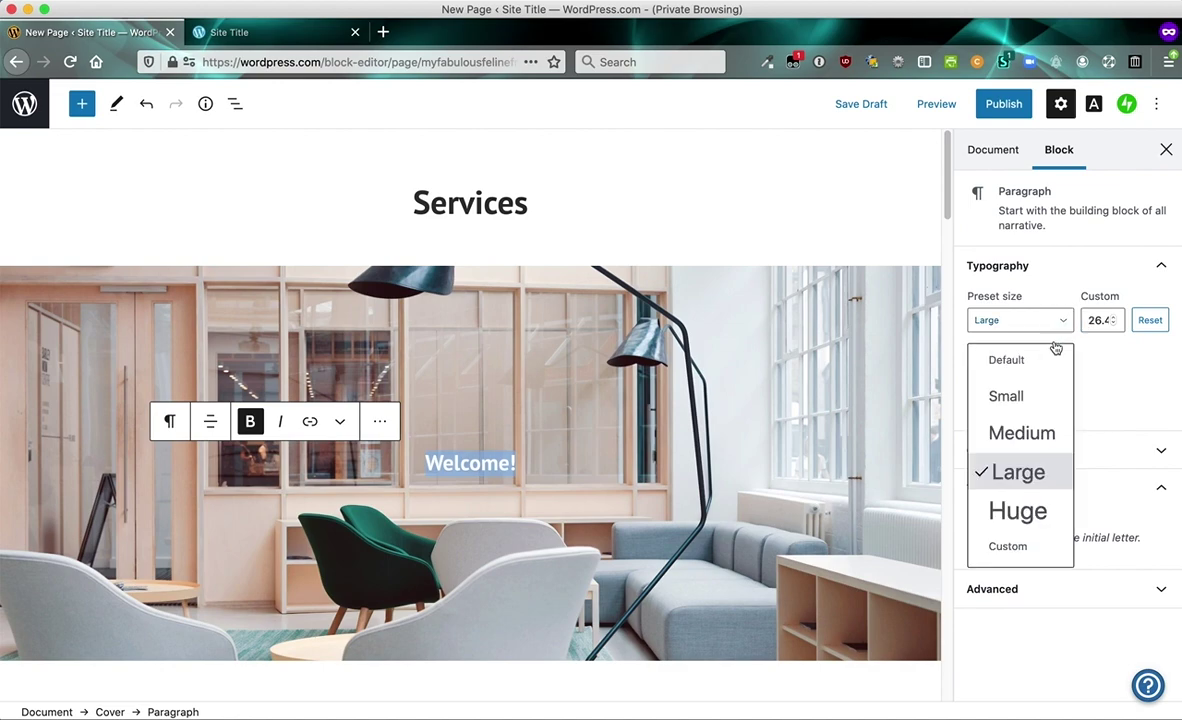
click(1030, 511)
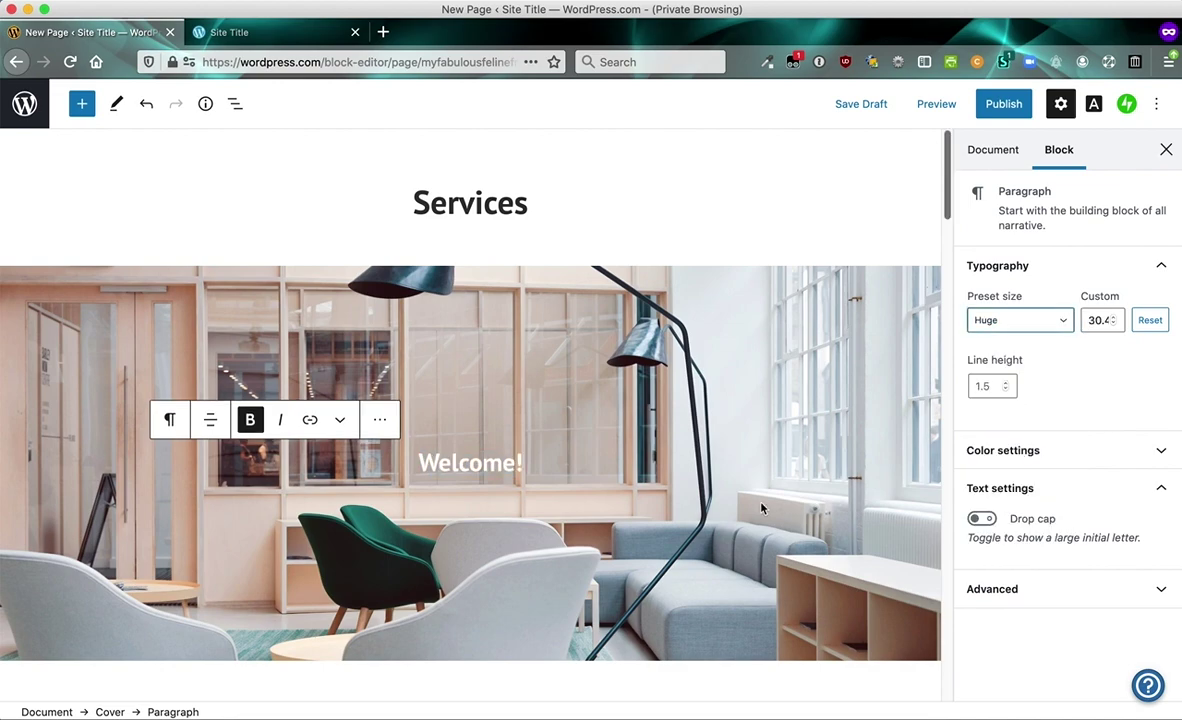
click(1020, 320)
double_click(1093, 320)
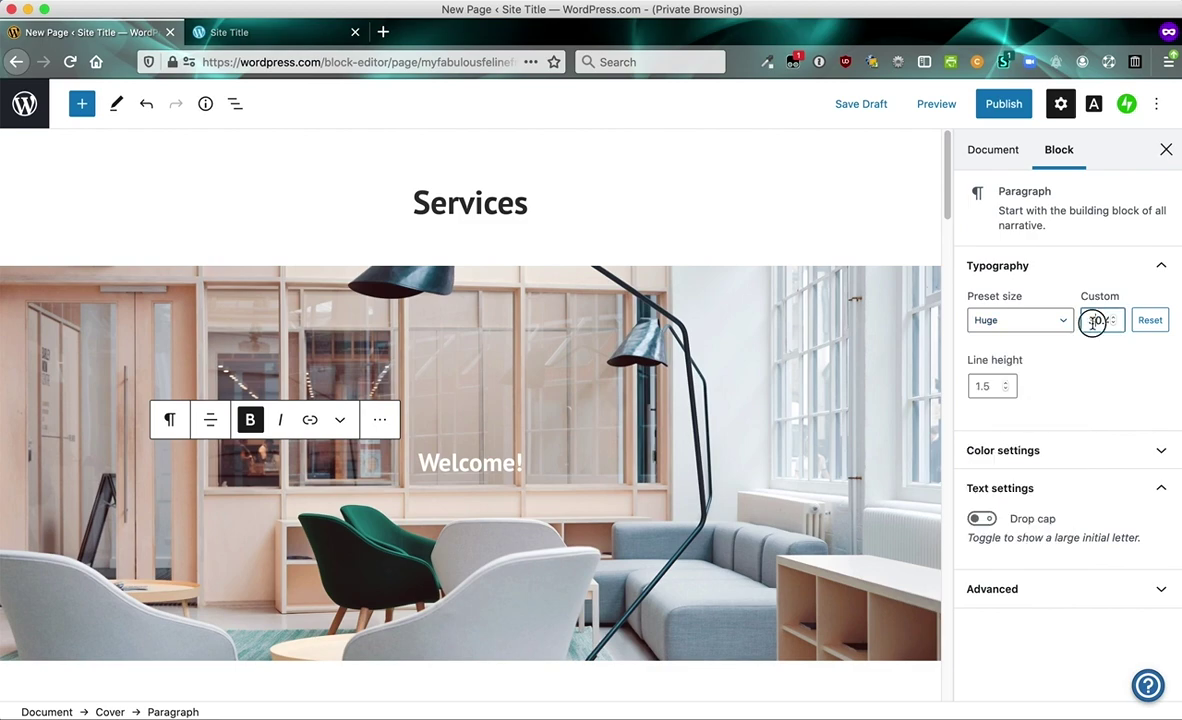
text(60)
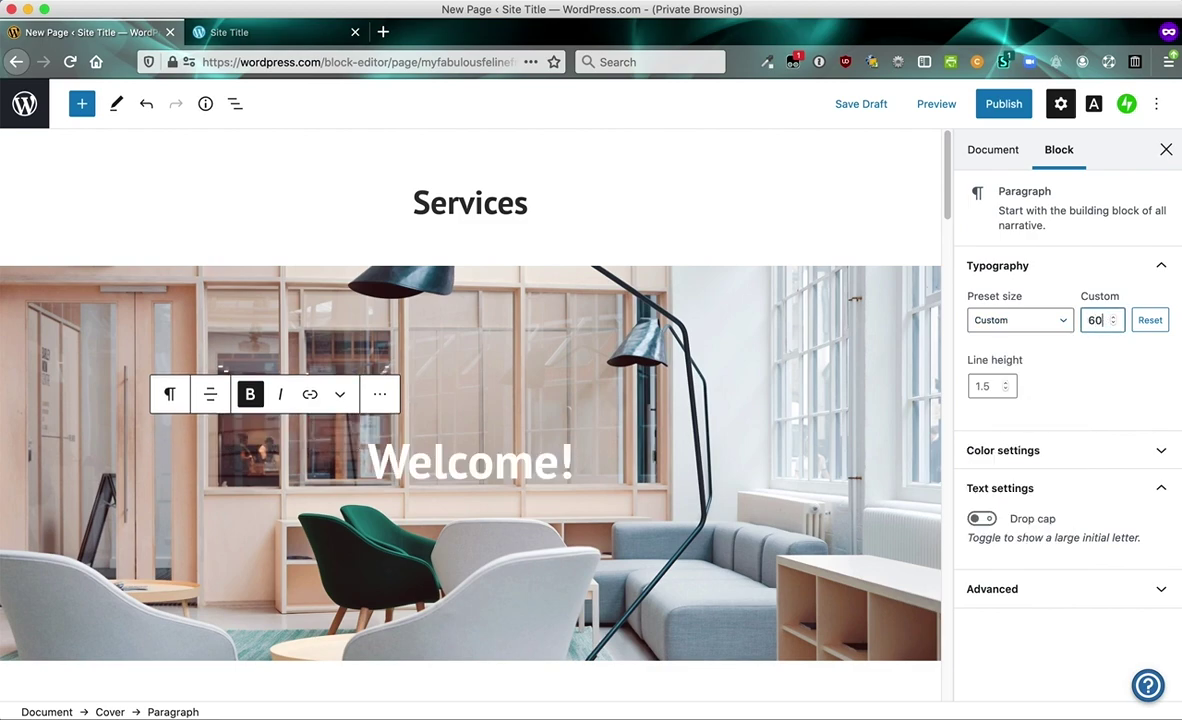
Publish the new Services page with public visibility and immediate publishing
click(1003, 106)
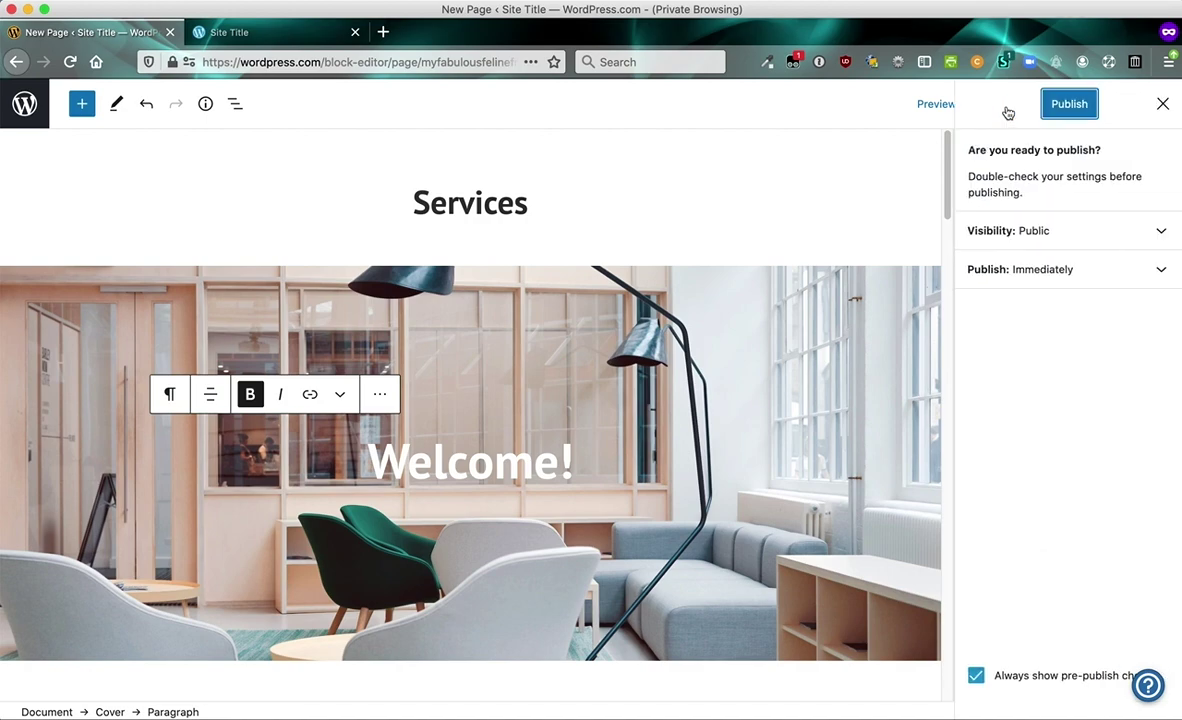
click(1068, 104)
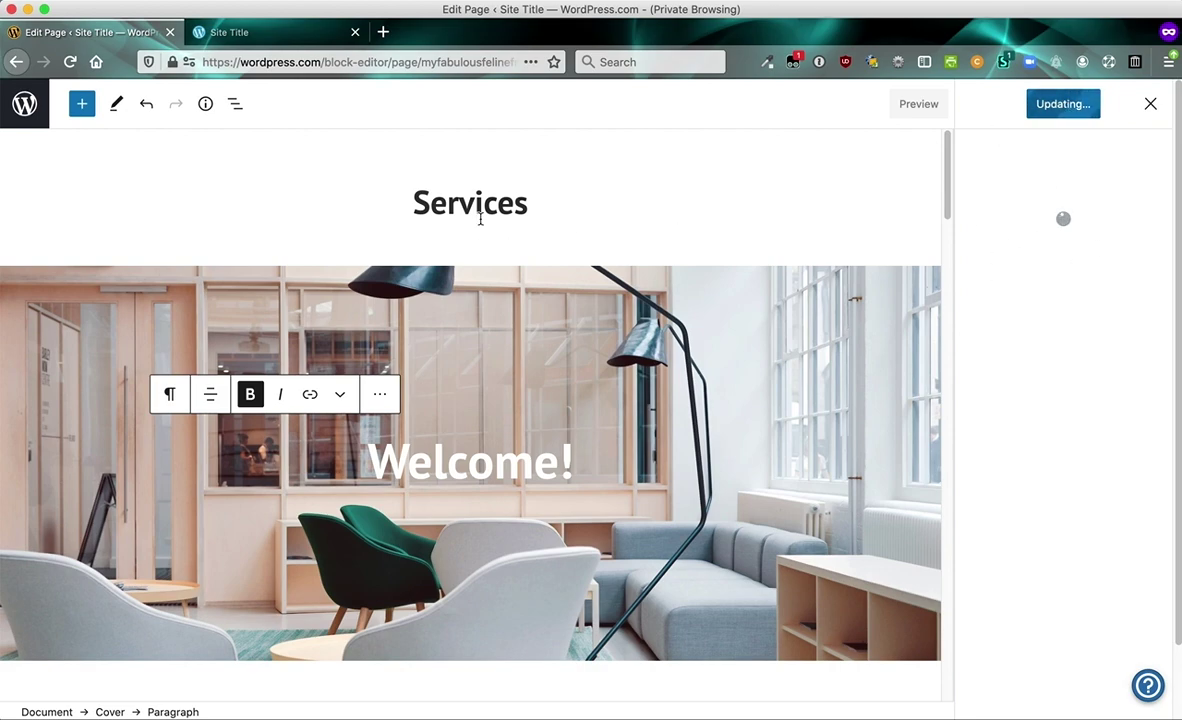
click(228, 33)
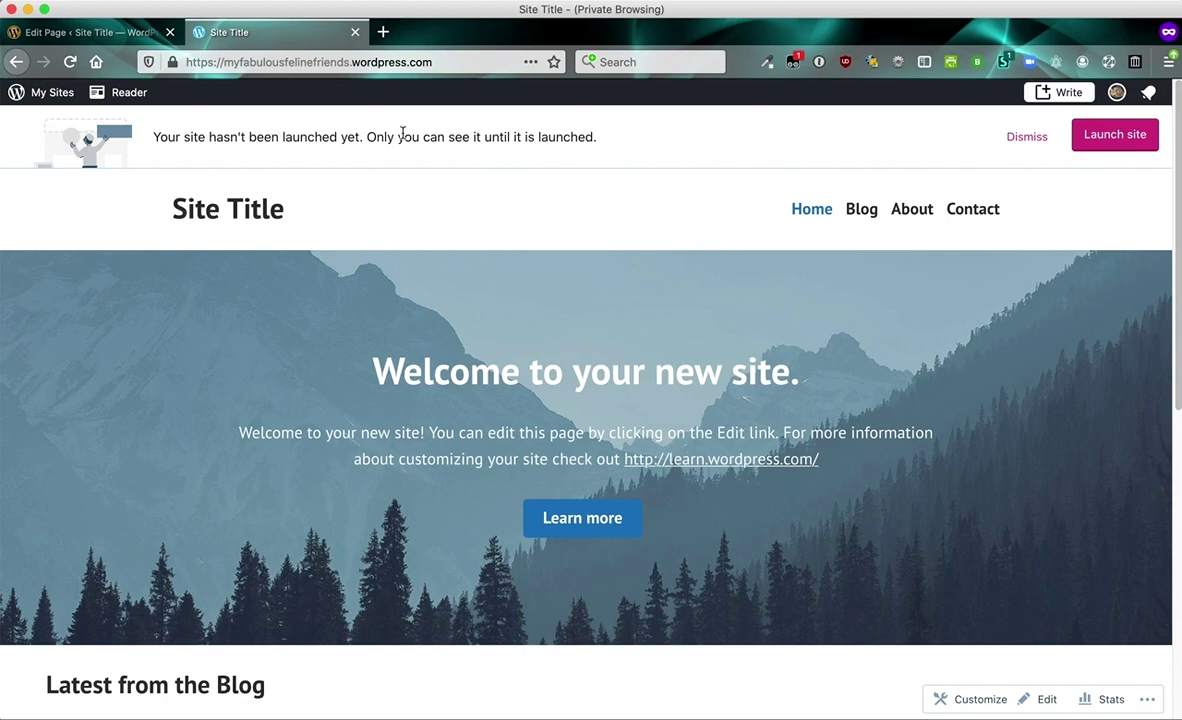
click(101, 36)
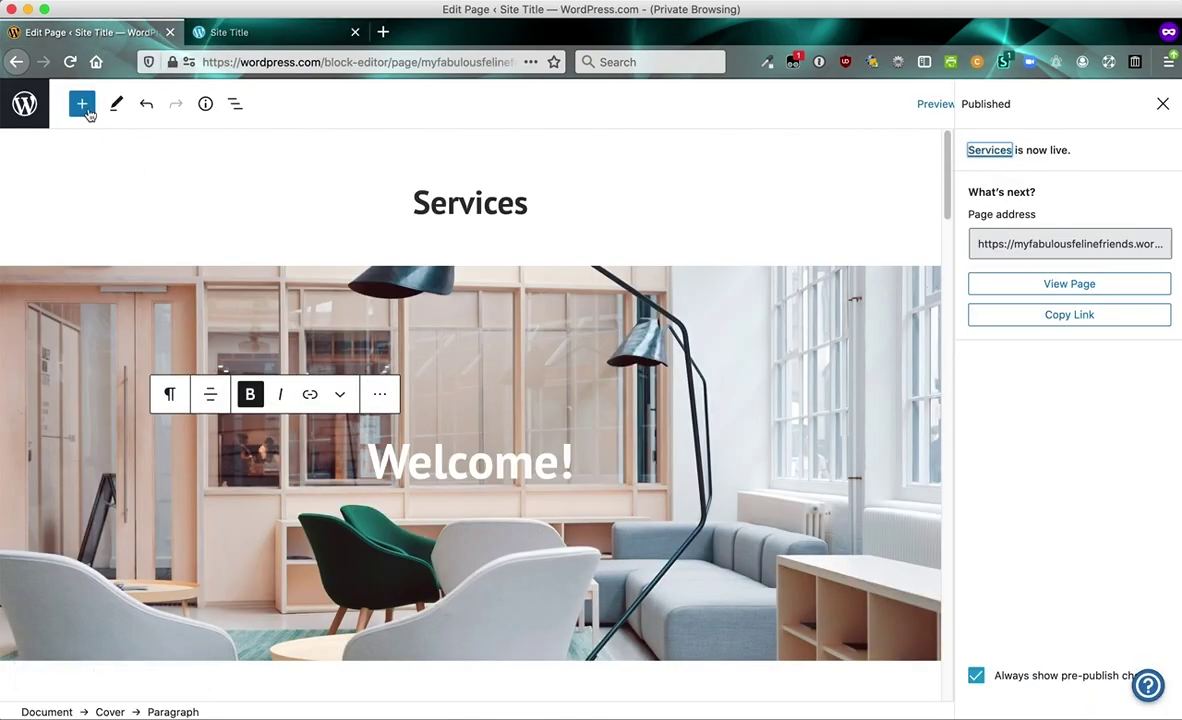
Reload the live site and examine the updated Home page and its navigation menu
click(238, 32)
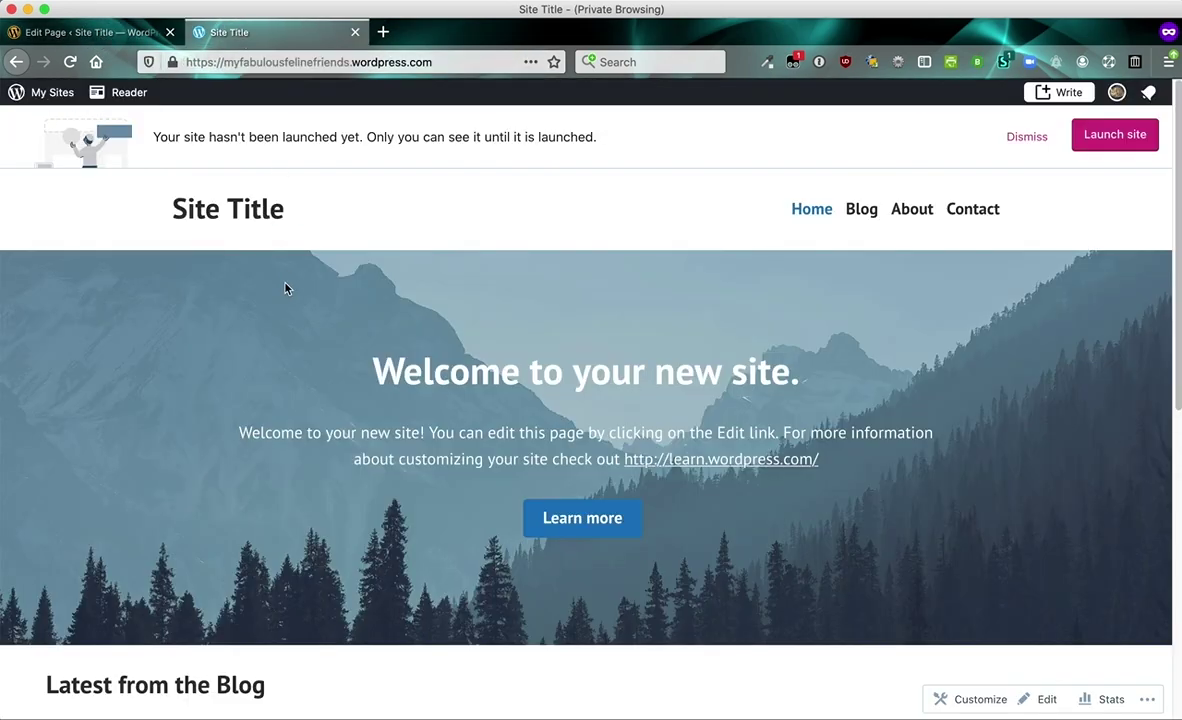
key(super+r)
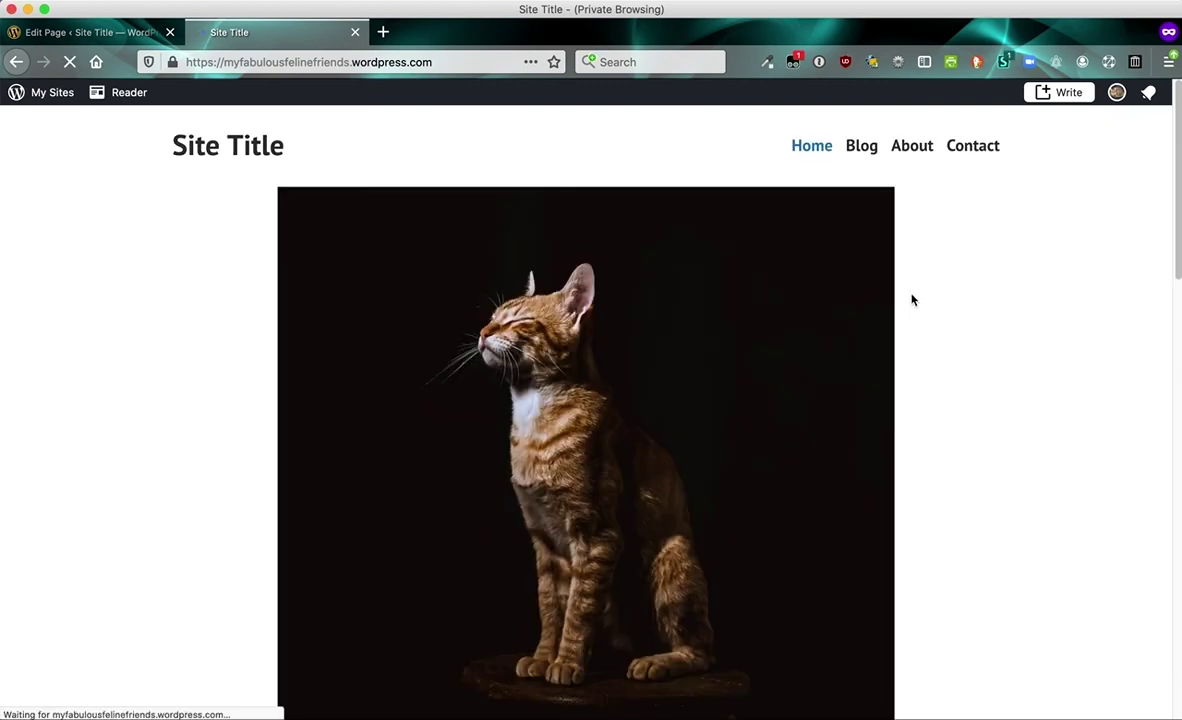
scroll(921, 281, down, 10)
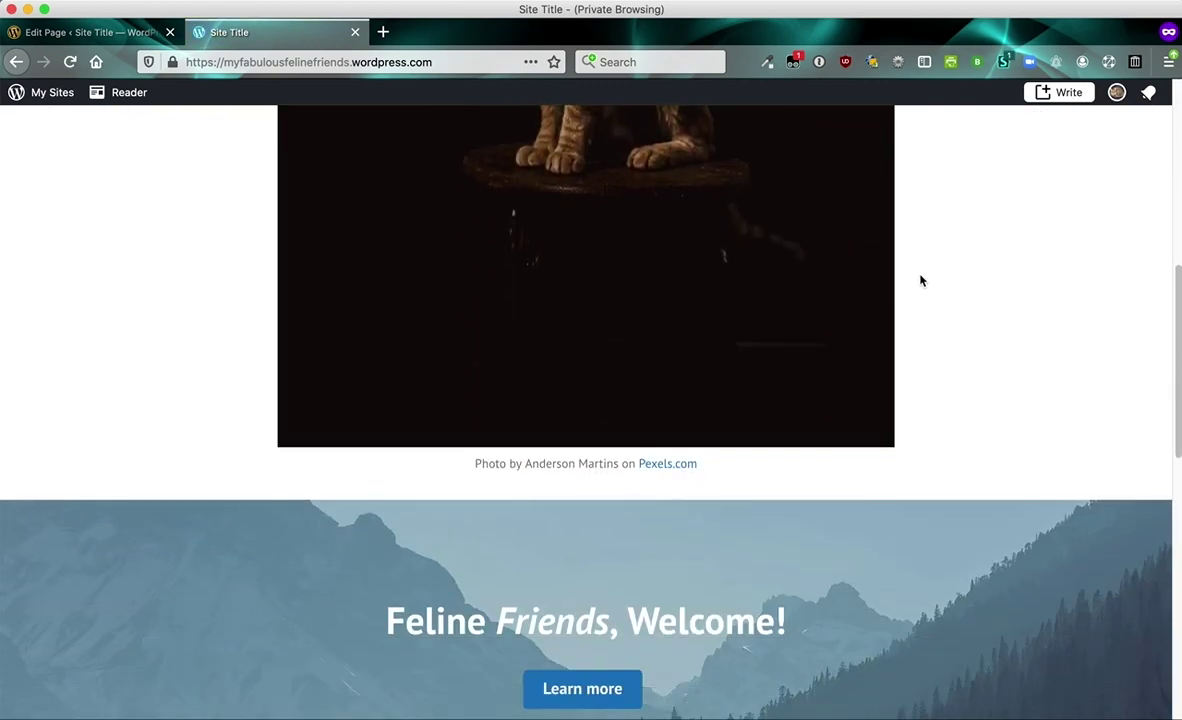
scroll(921, 281, down, 5)
key(super+r)
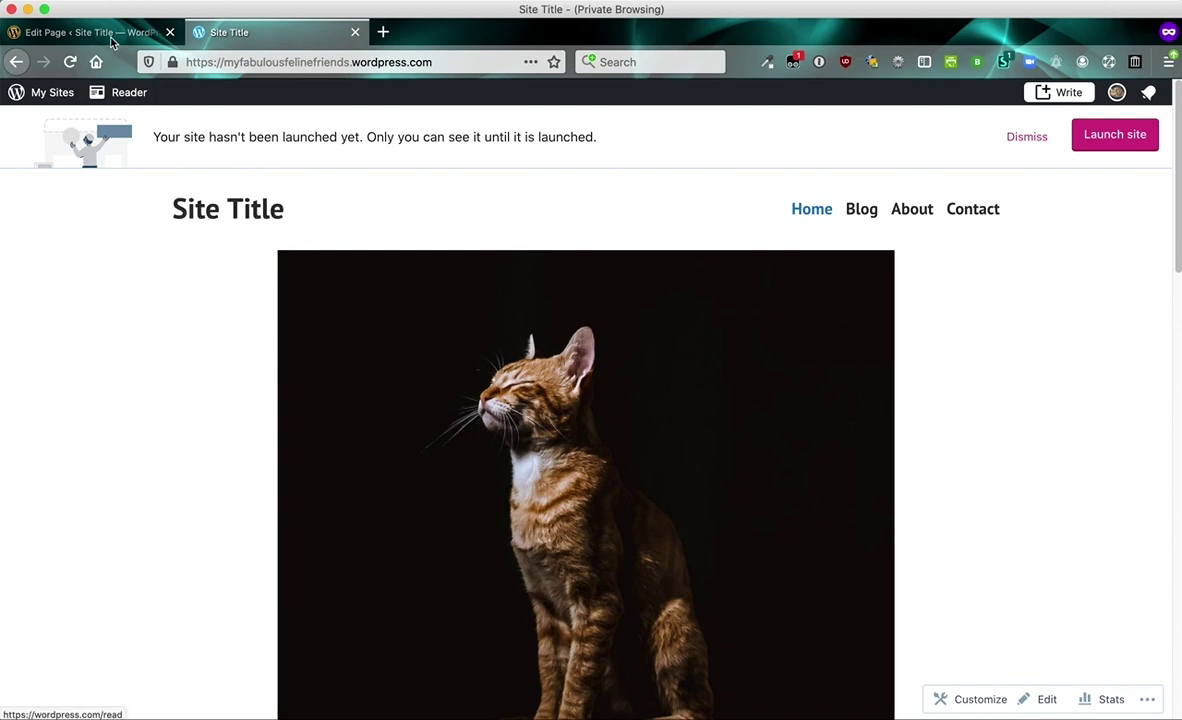
Leave the Services page editor for the site's page list and open the site Customizer
click(100, 32)
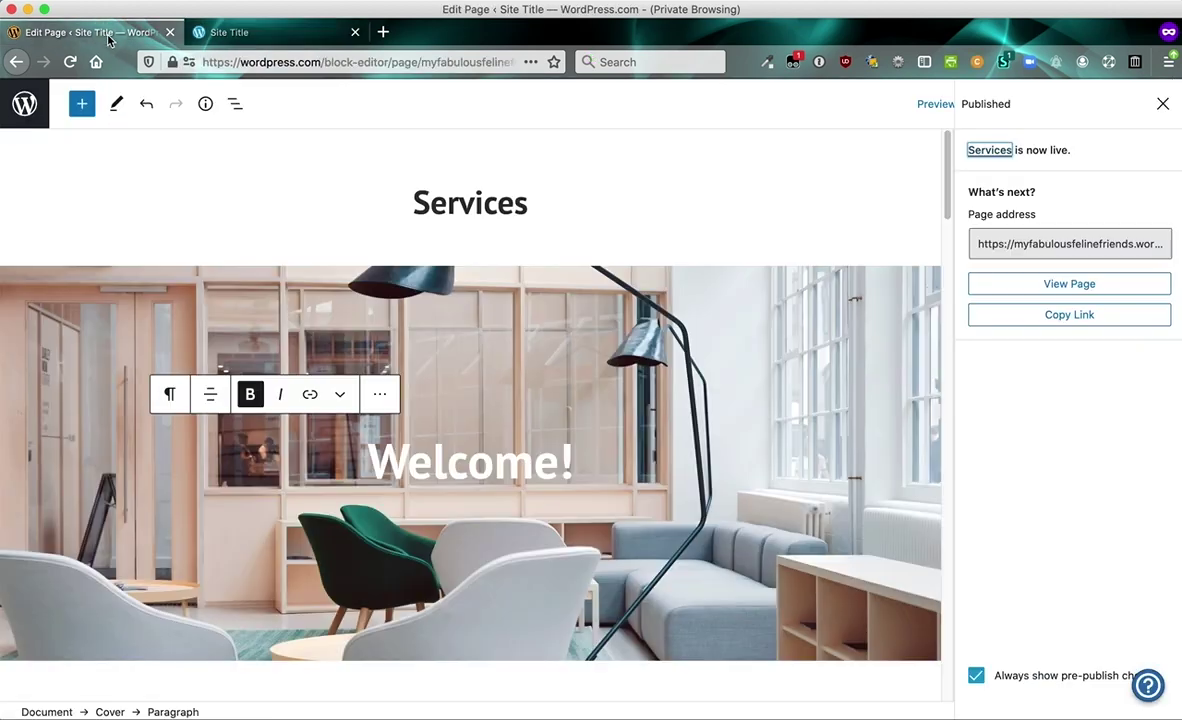
click(27, 117)
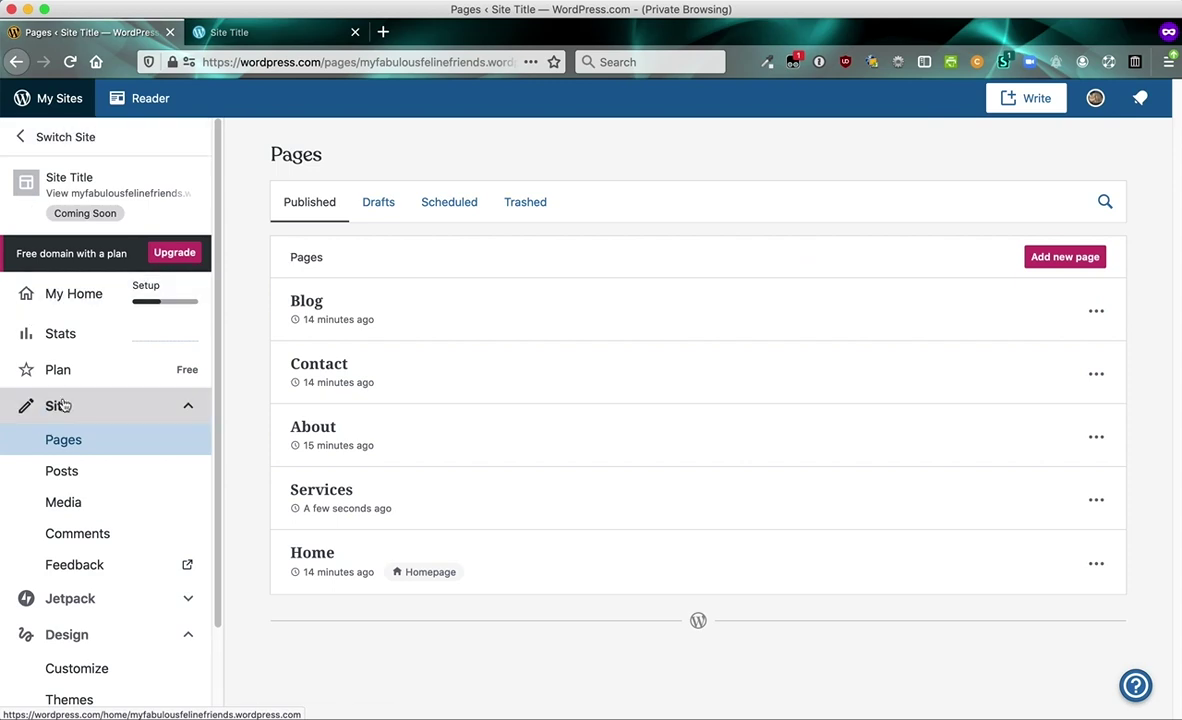
scroll(96, 407, down, 1)
scroll(96, 407, down, 1)
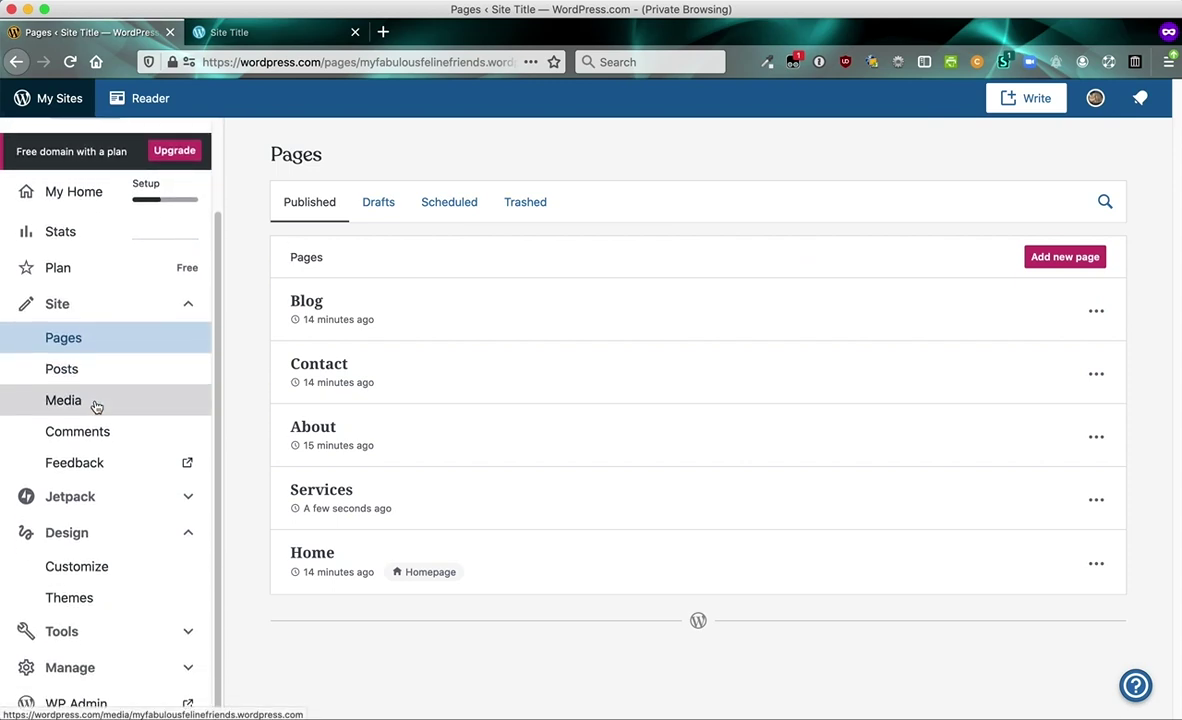
click(81, 577)
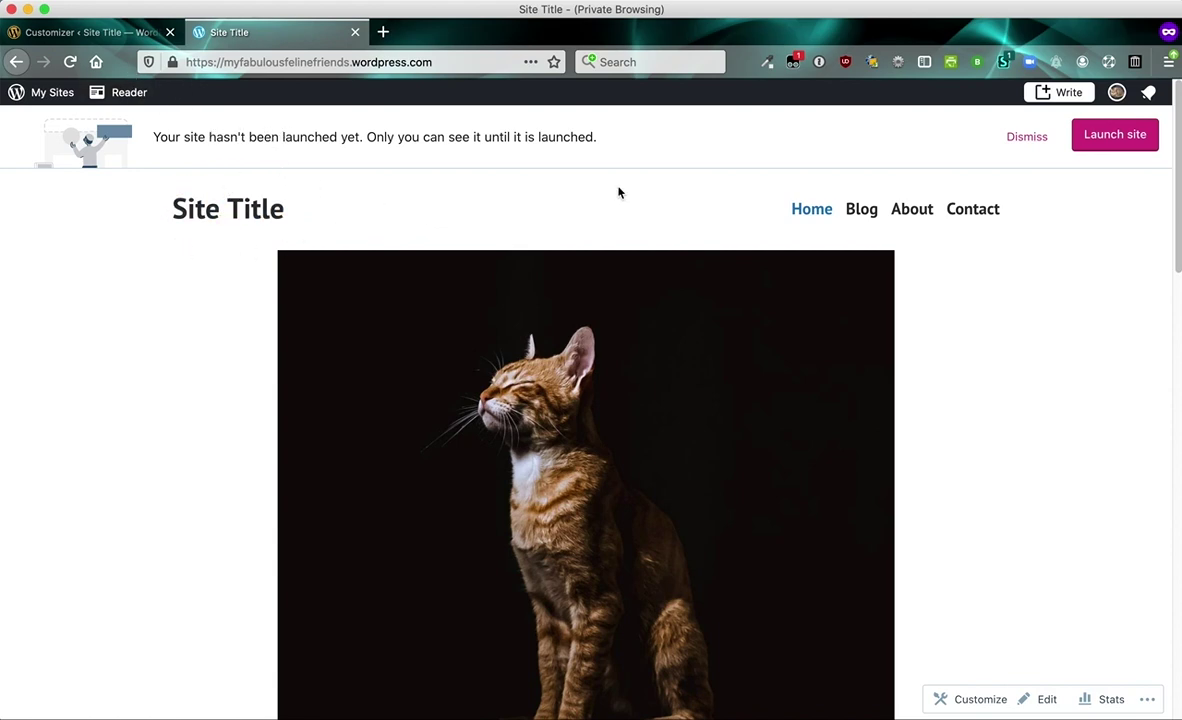
click(100, 32)
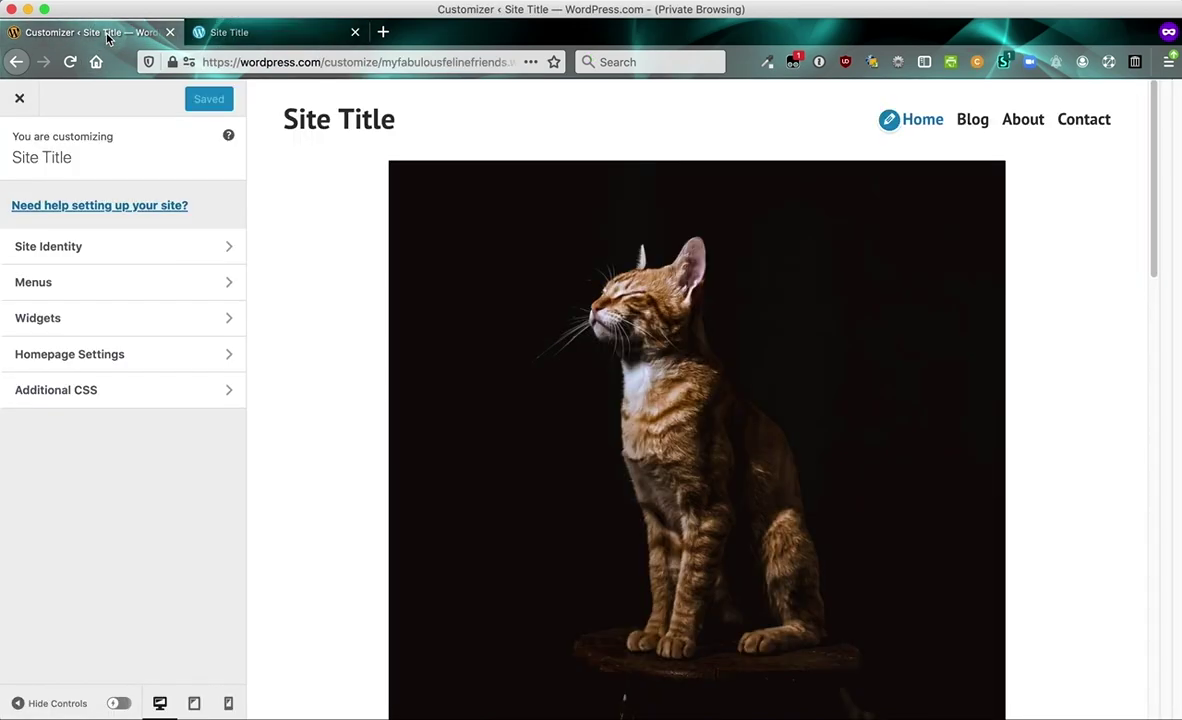
Set the site title to "Fabulous Feline Friends" and the tagline to "welcome to our fabulous site" in the site identity settings
click(191, 248)
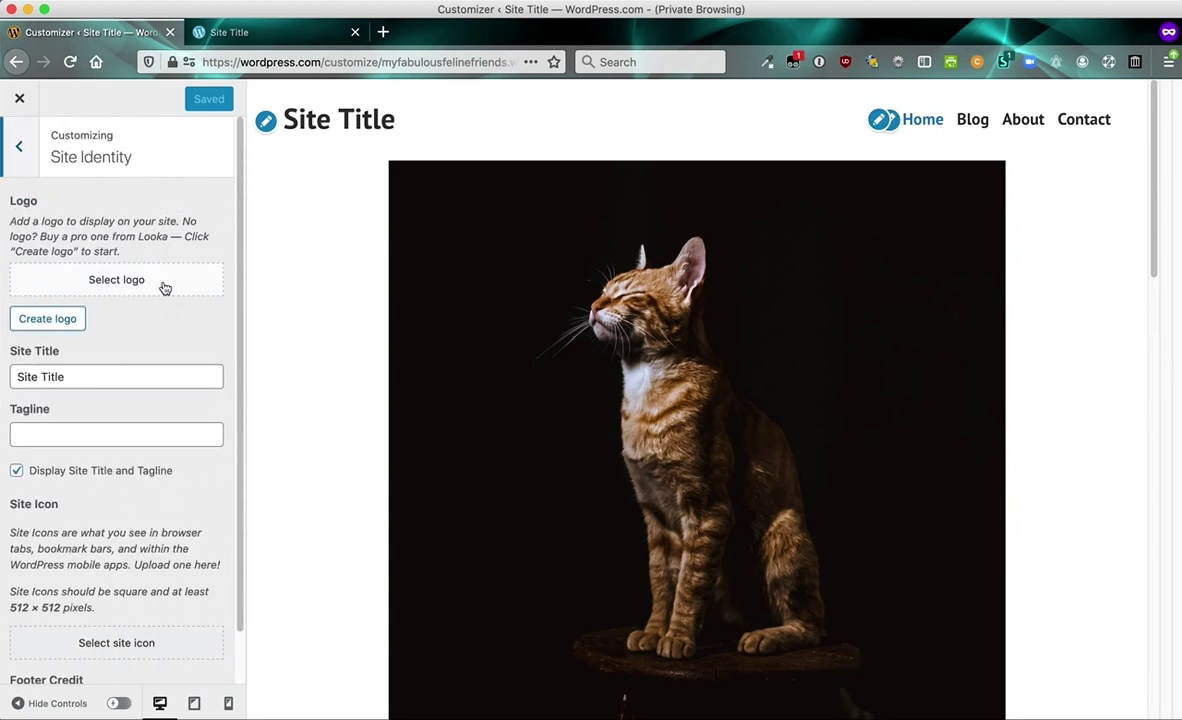
drag(92, 374, 3, 370)
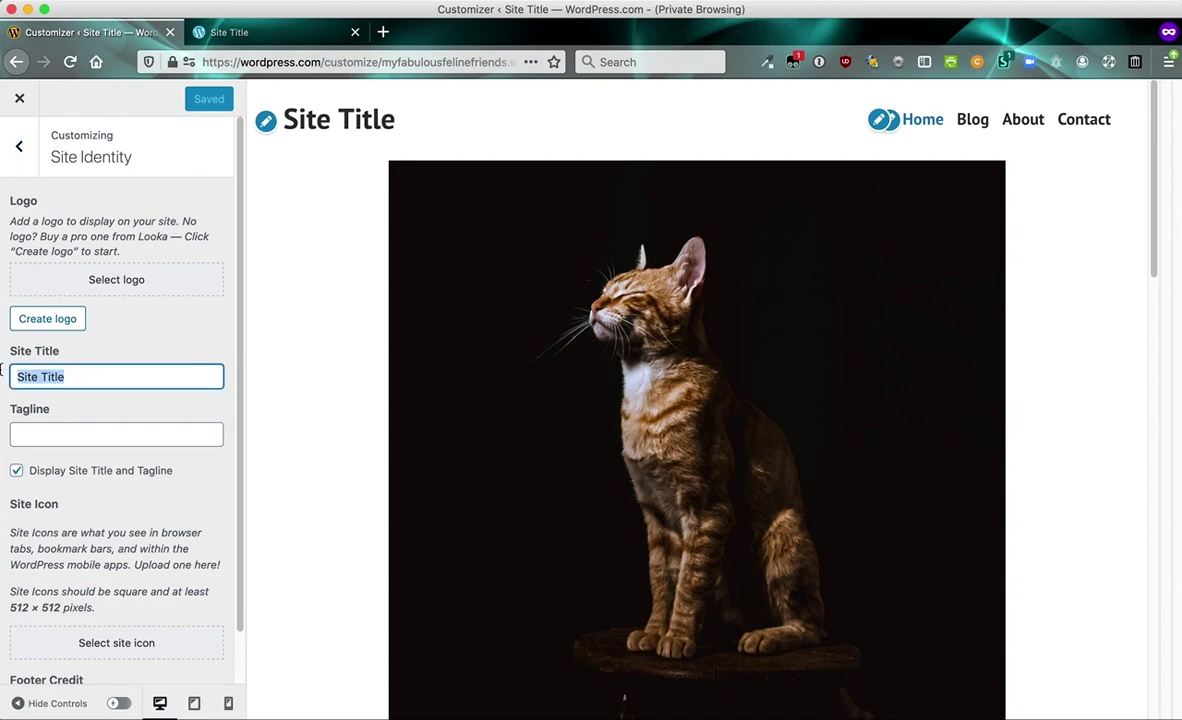
text(Fabu)
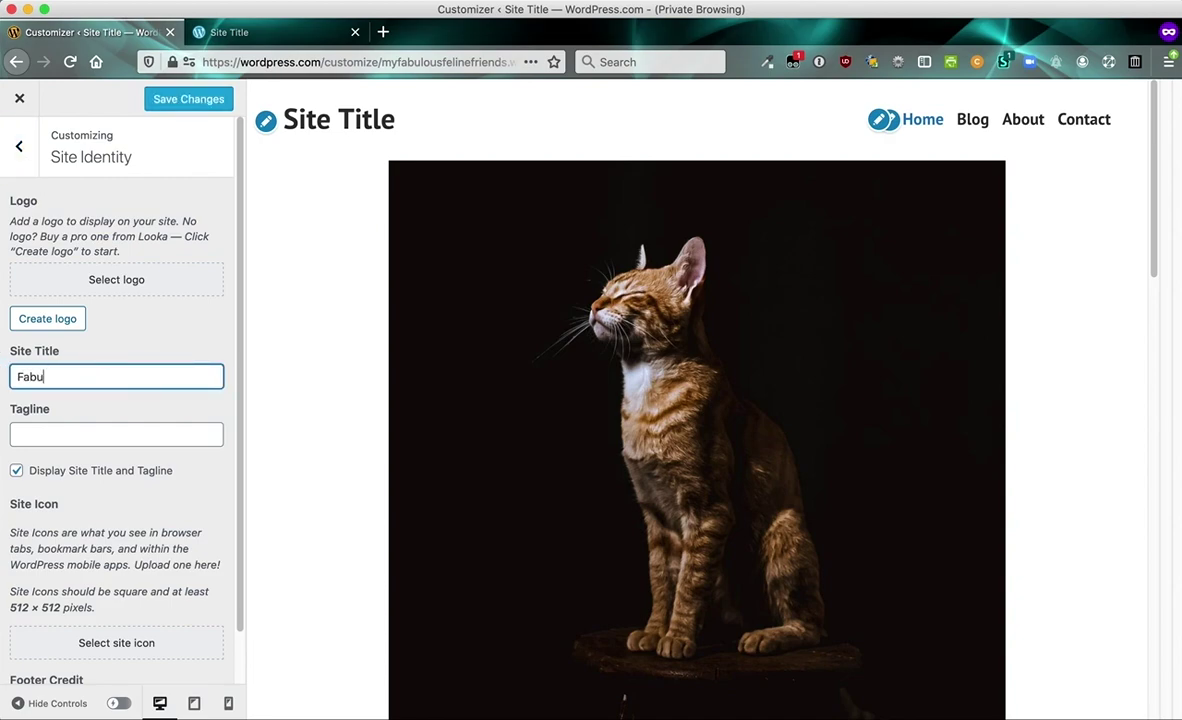
text(lous Felin)
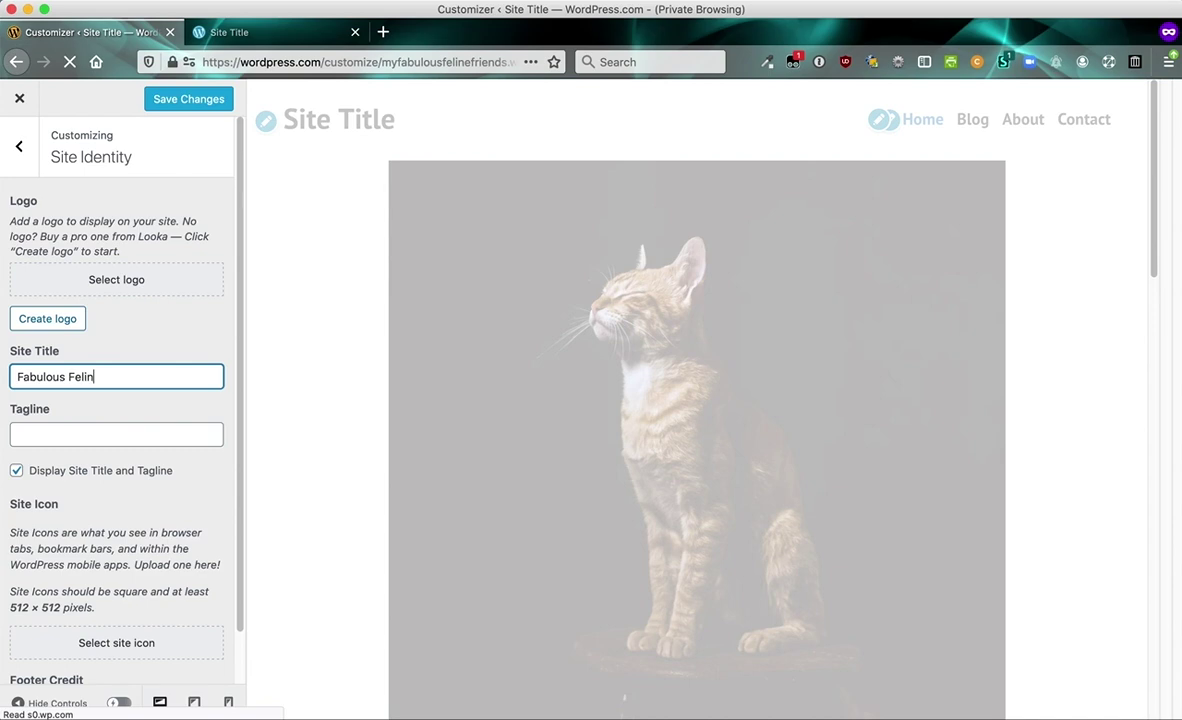
text(e Friends)
click(36, 434)
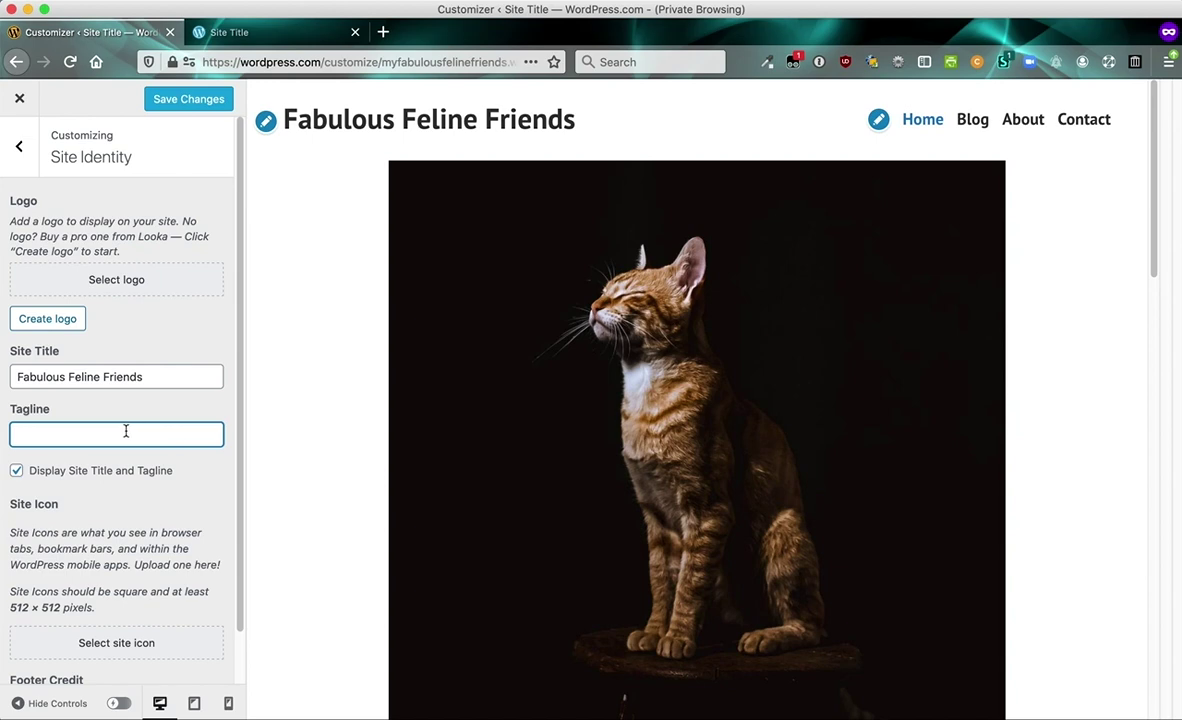
text(welcome to our fabulous site)
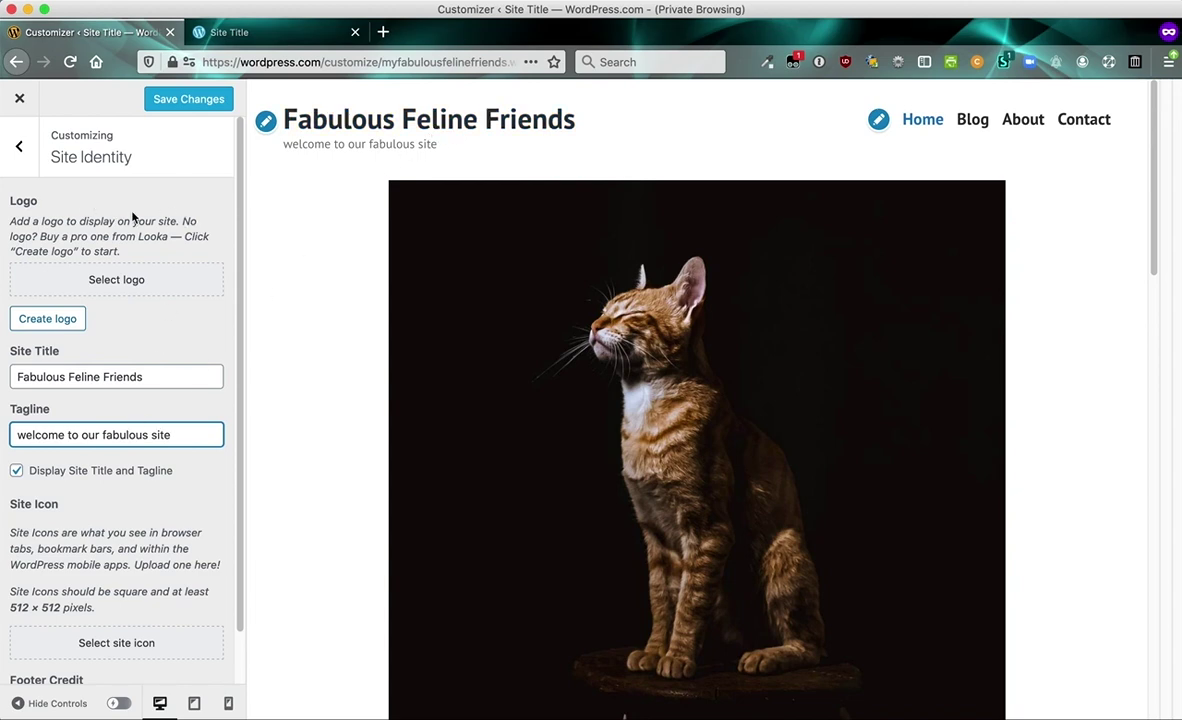
Add the Services page to the site's Primary menu in the Customizer
click(19, 150)
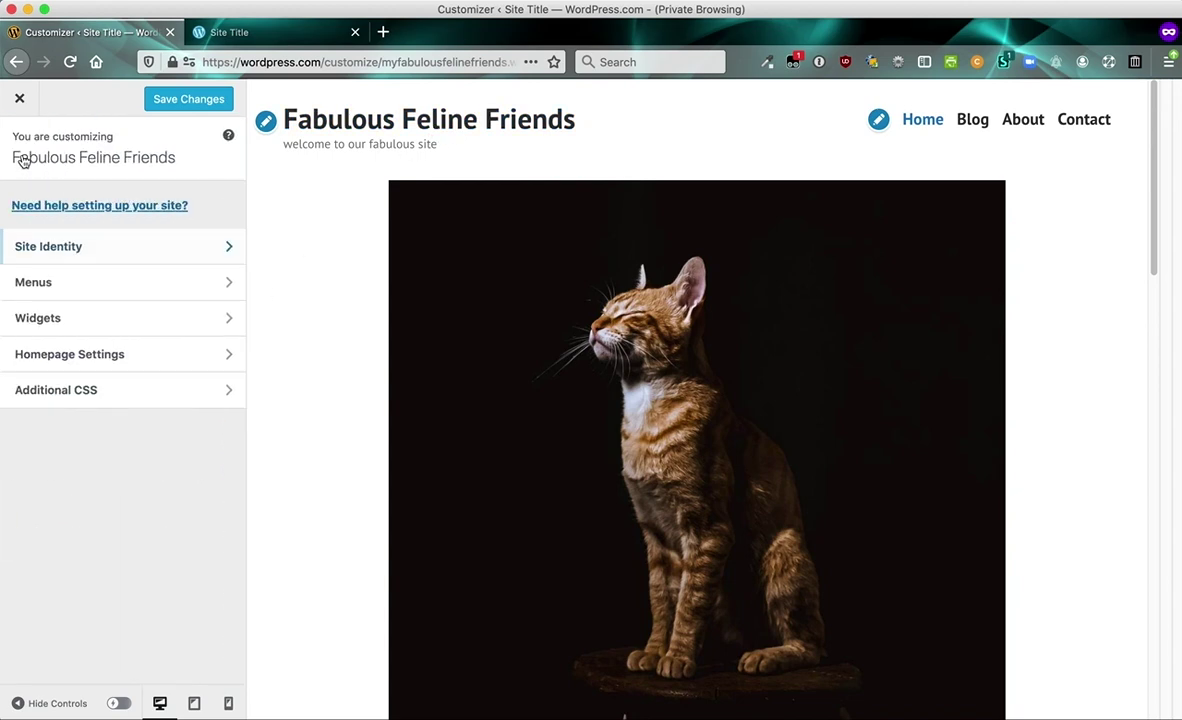
click(69, 286)
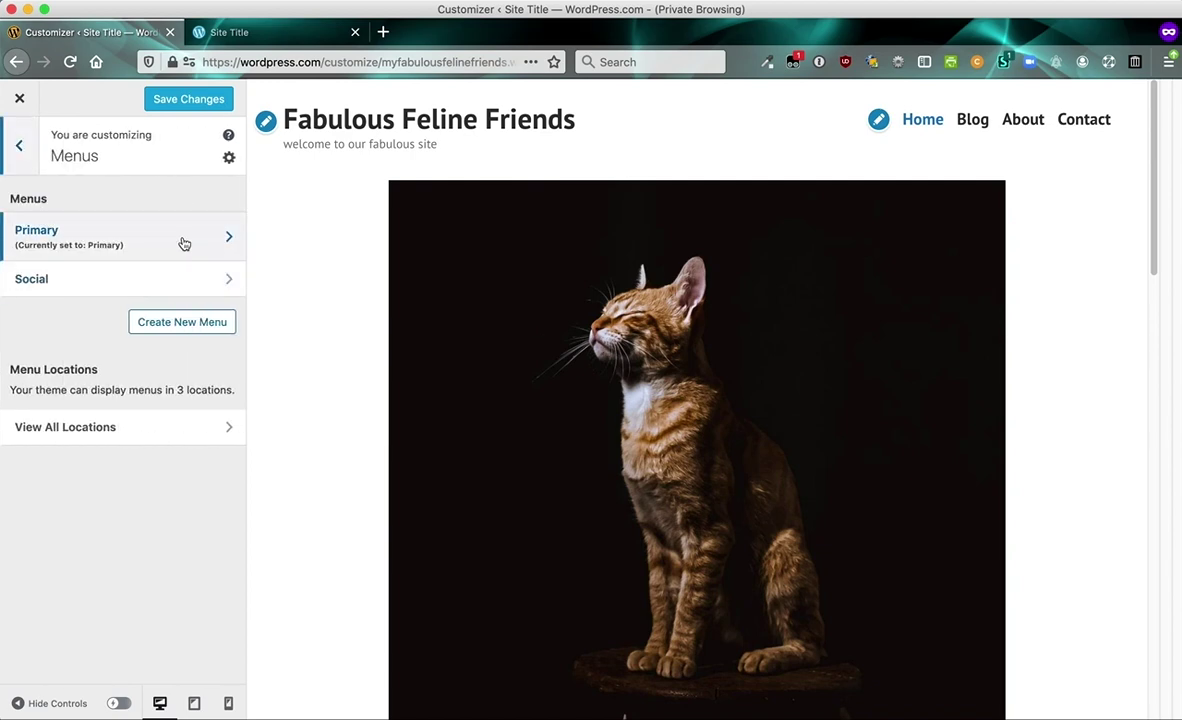
click(115, 247)
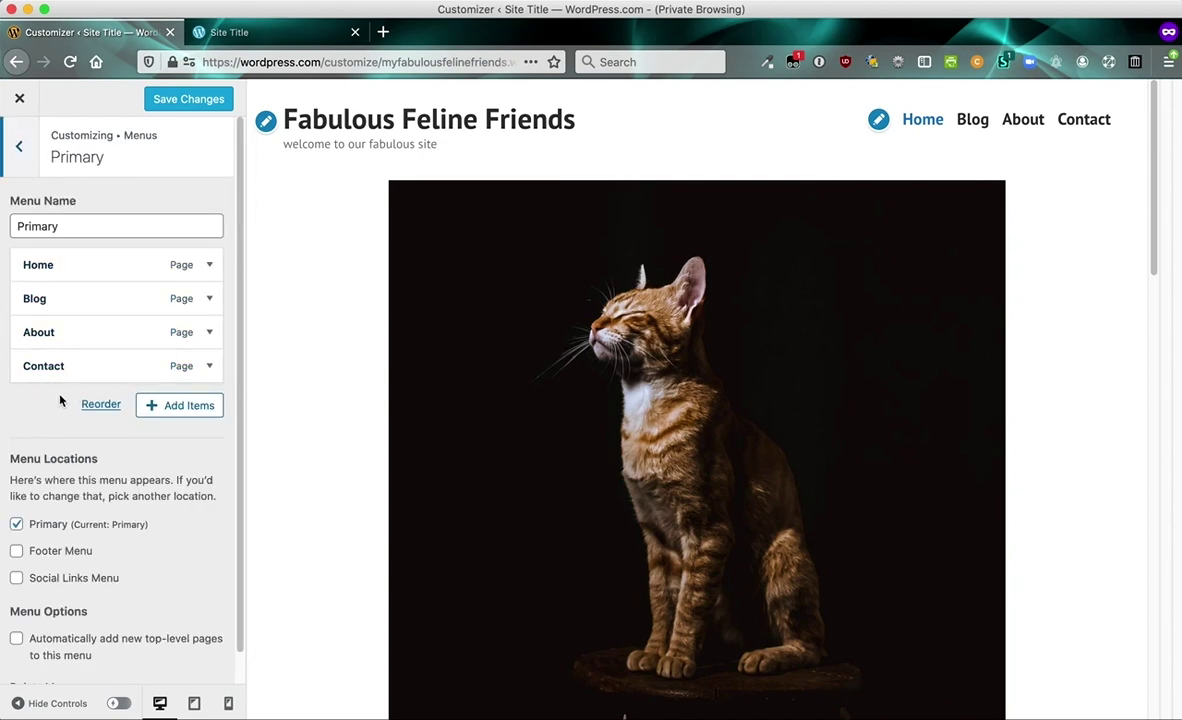
click(184, 408)
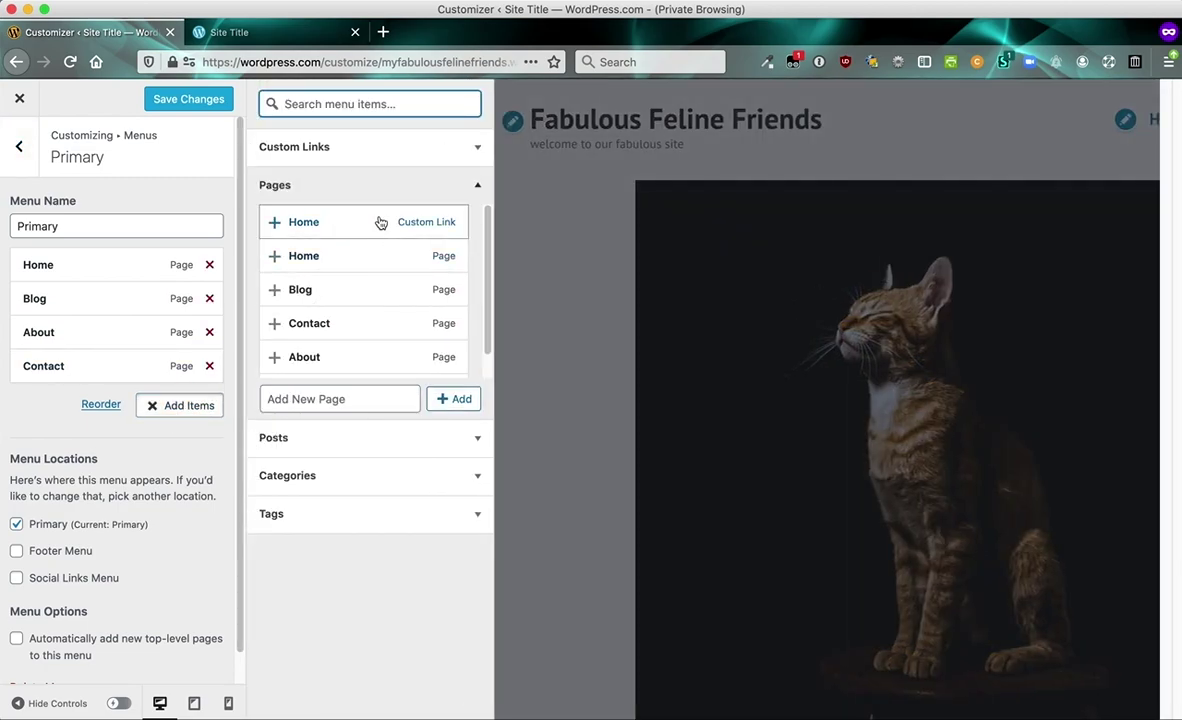
scroll(388, 216, down, 2)
scroll(365, 255, up, 2)
scroll(345, 292, down, 1)
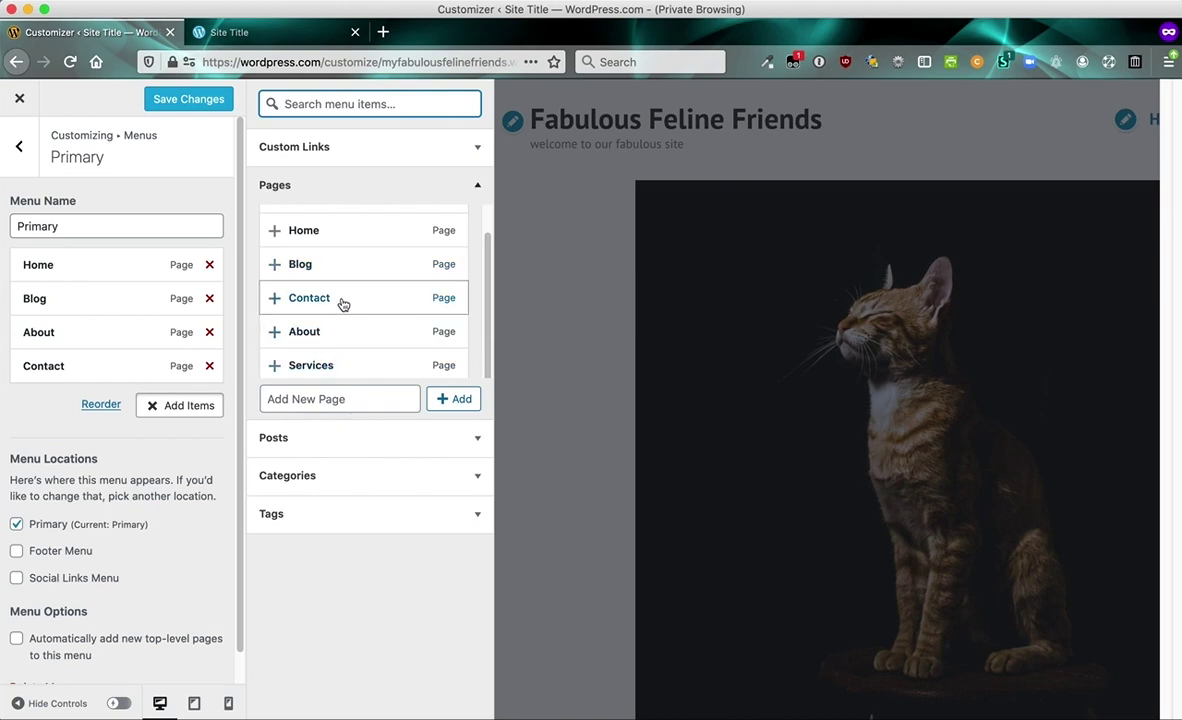
click(322, 370)
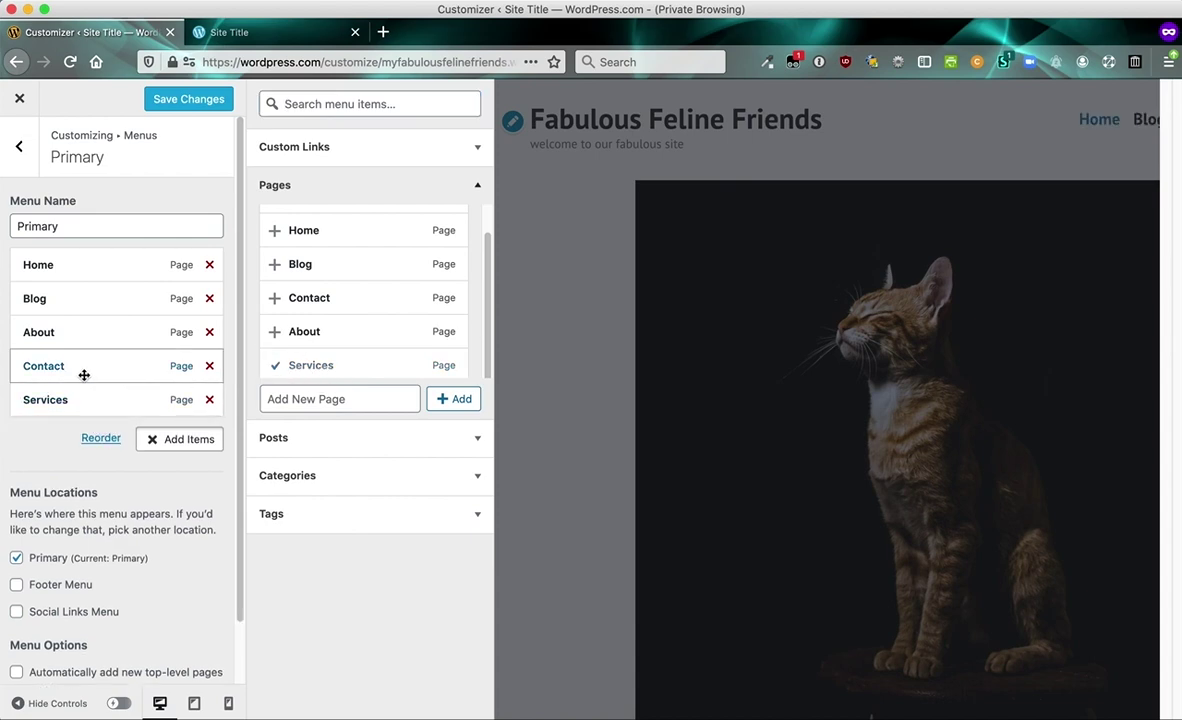
Reorder the Primary menu so that Services comes directly before Contact
click(101, 438)
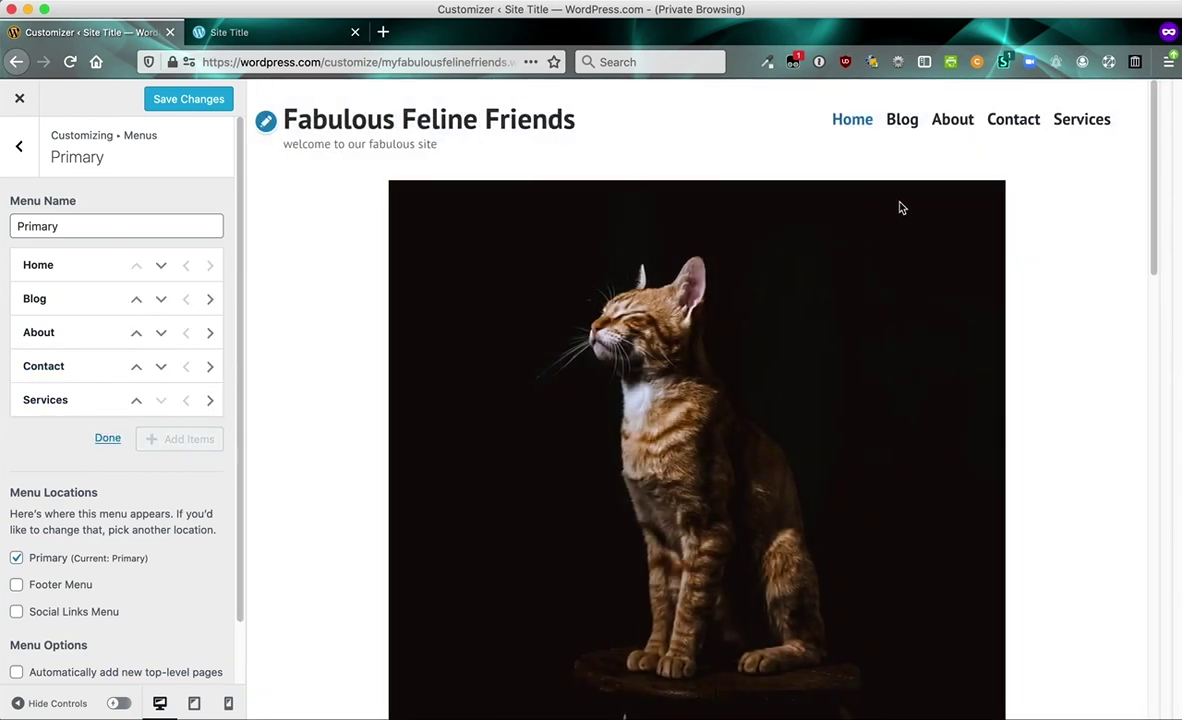
click(137, 402)
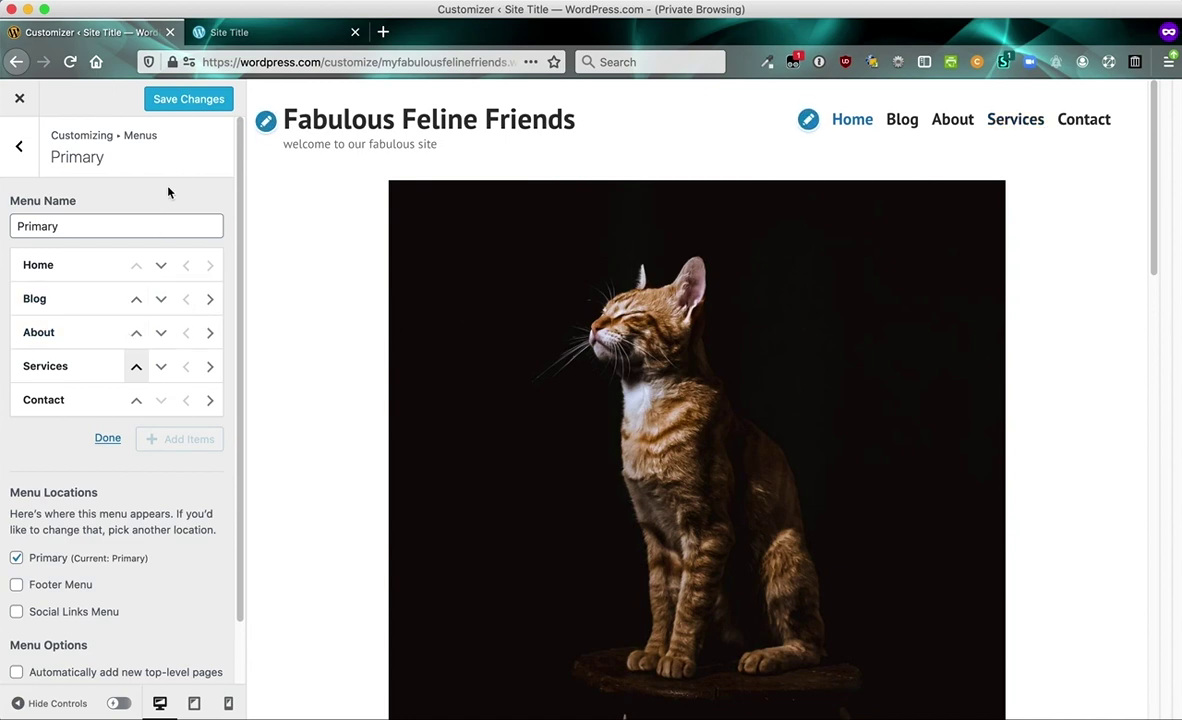
click(104, 440)
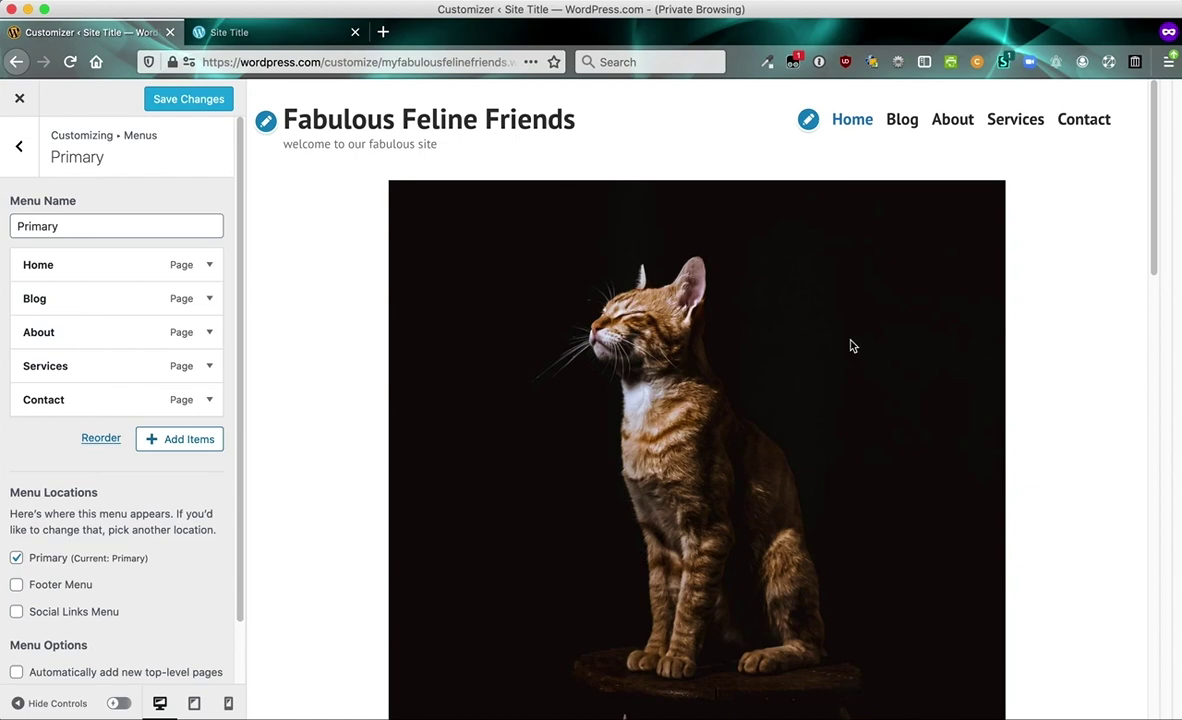
Assign the Primary menu to the Footer Menu location as well and save the Customizer changes
scroll(852, 345, down, 15)
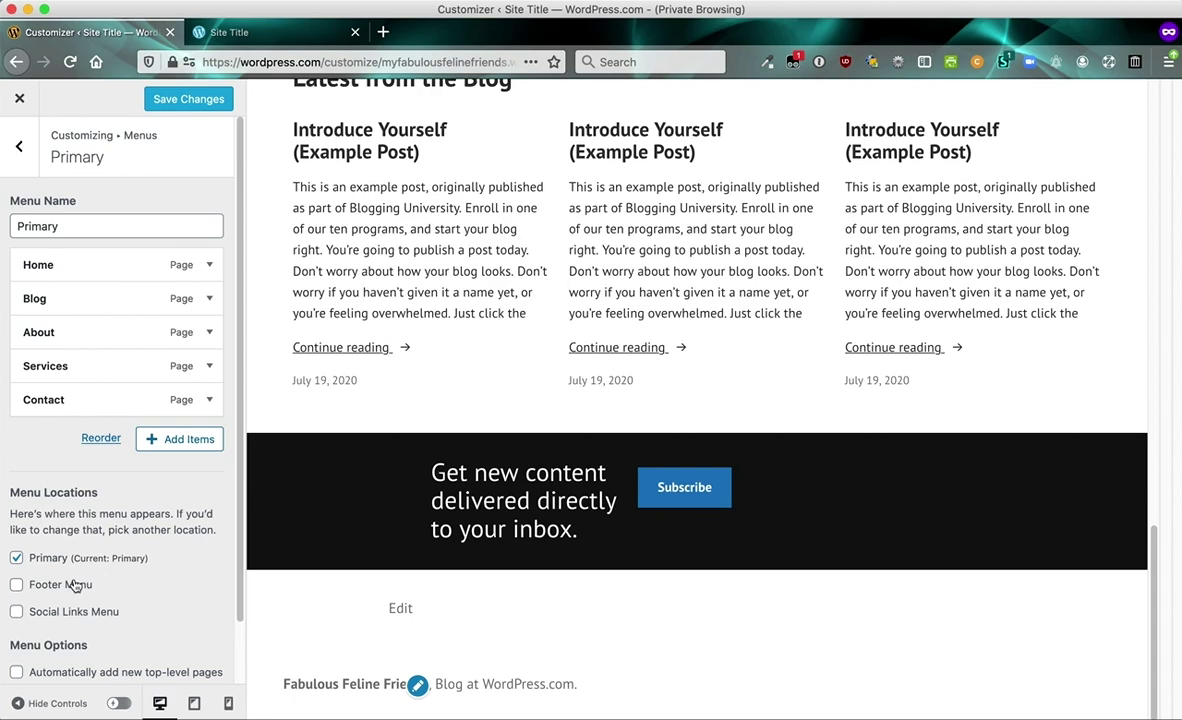
click(17, 586)
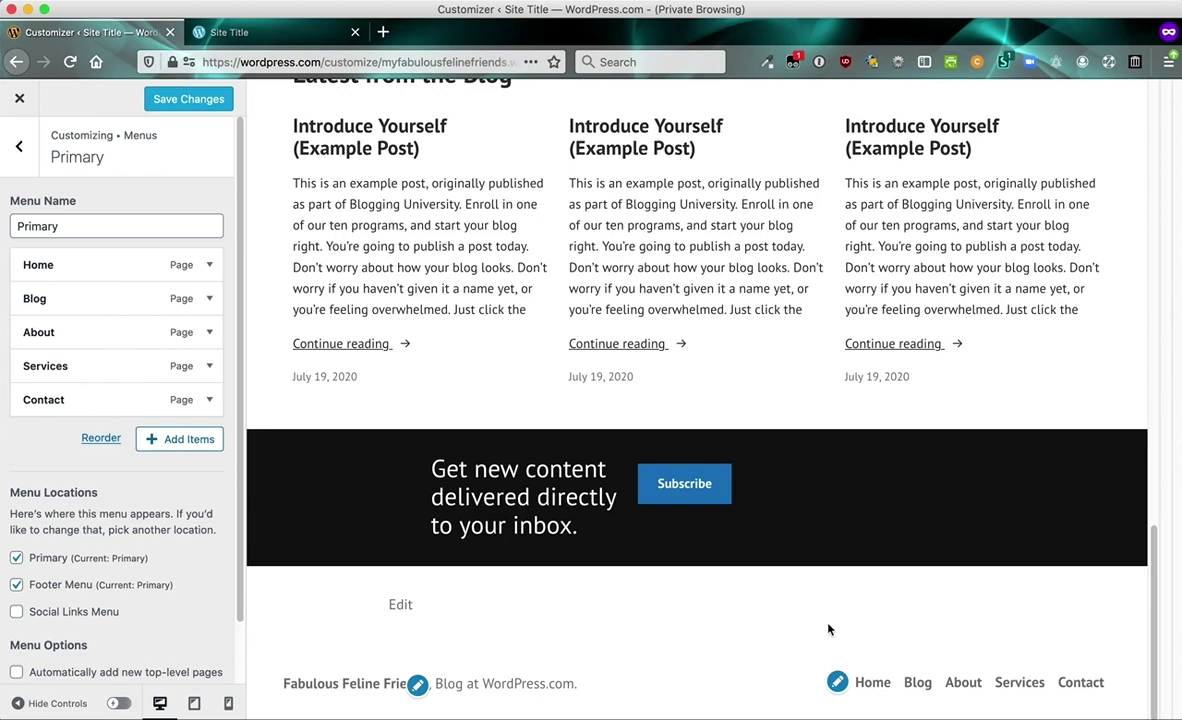
scroll(767, 623, up, 20)
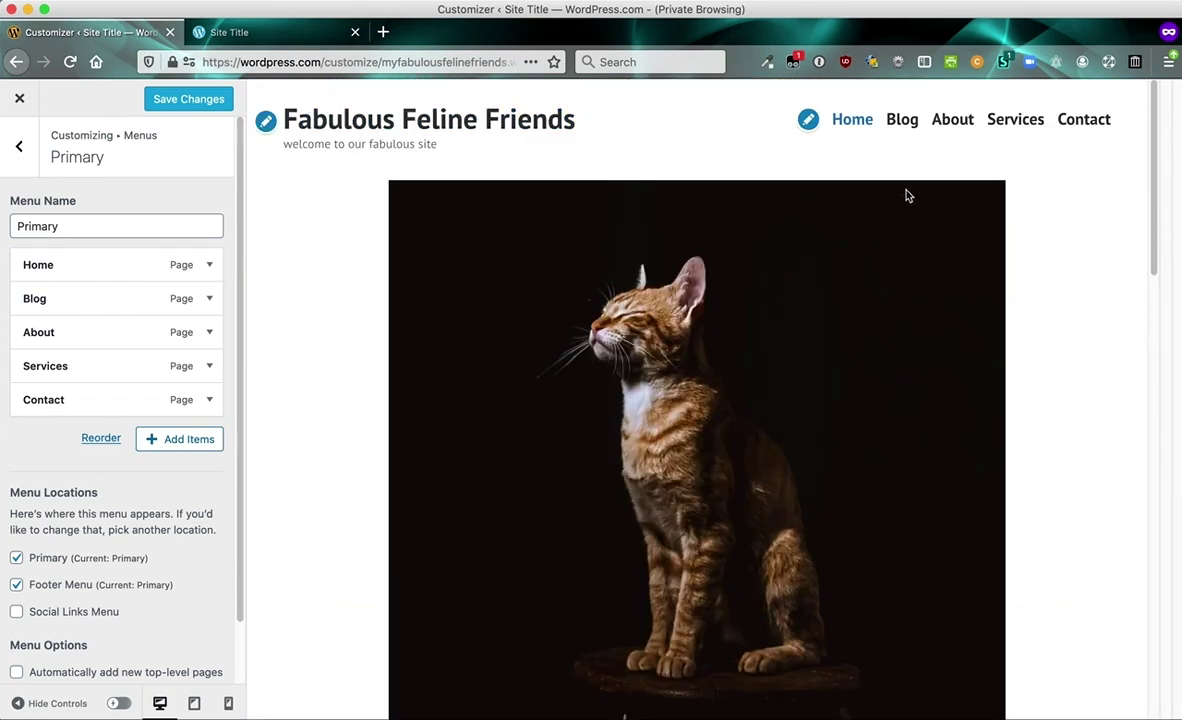
scroll(1097, 300, down, 20)
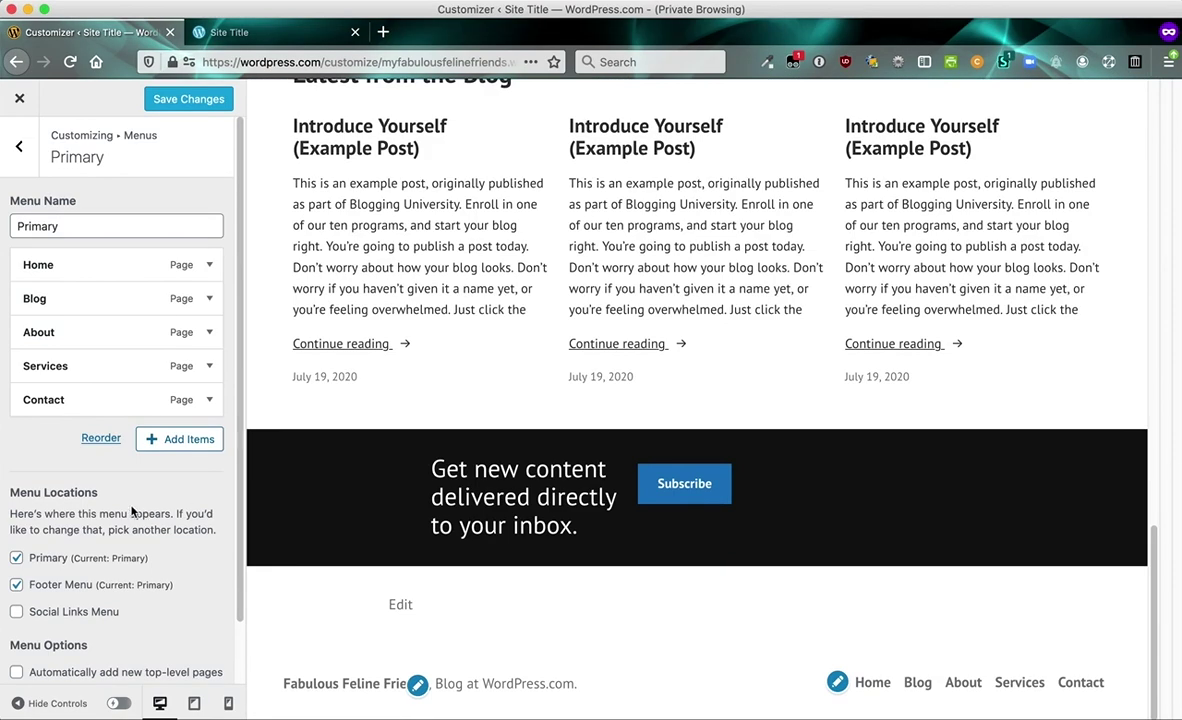
scroll(143, 592, down, 1)
scroll(143, 592, down, 2)
scroll(142, 591, up, 3)
click(178, 103)
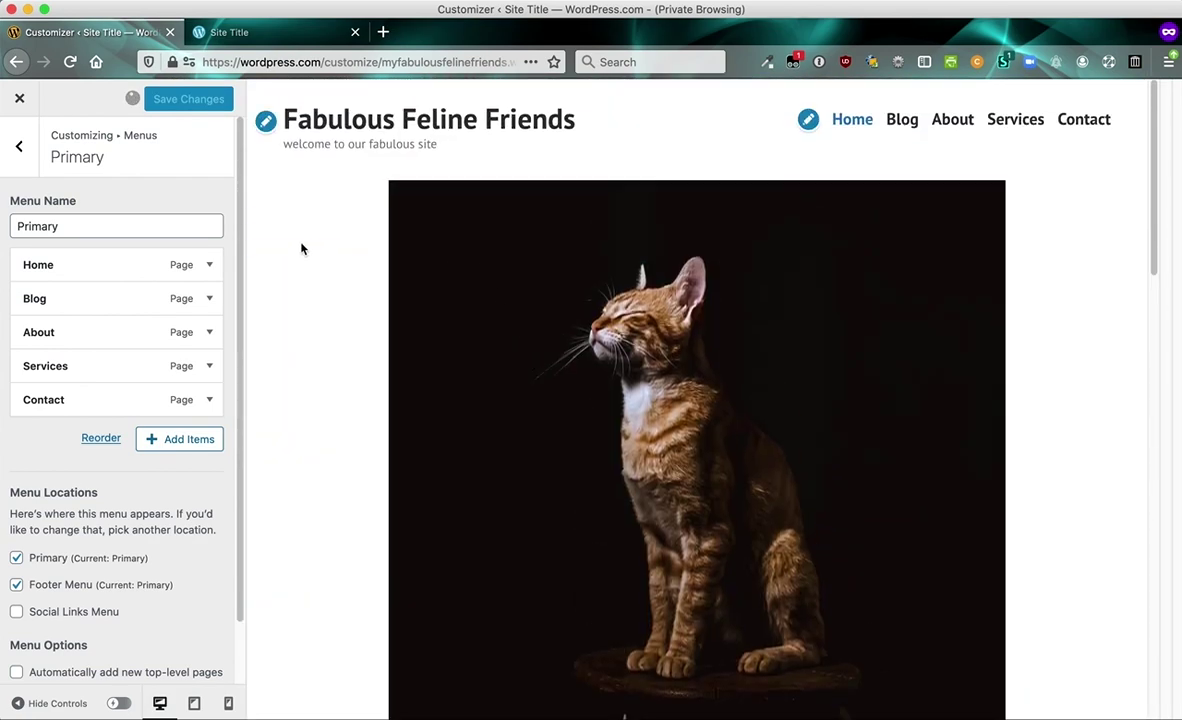
Reload the live site and check its title, tagline and header menu
click(266, 34)
key(super+r)
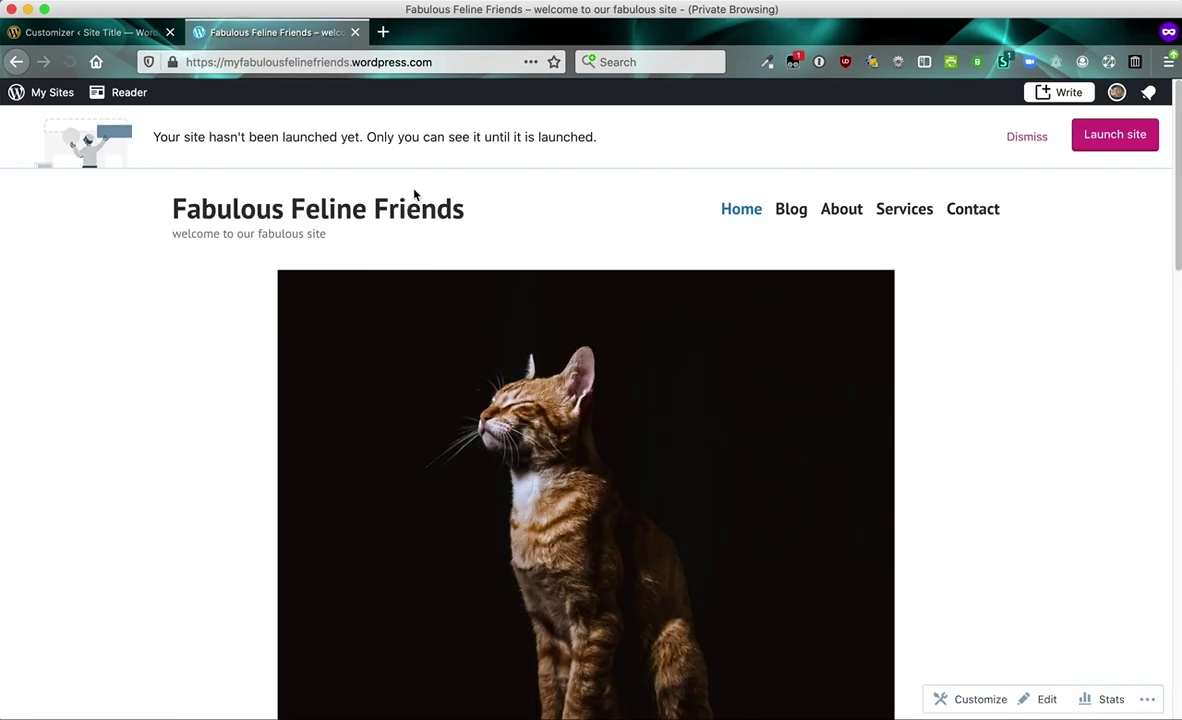
click(336, 233)
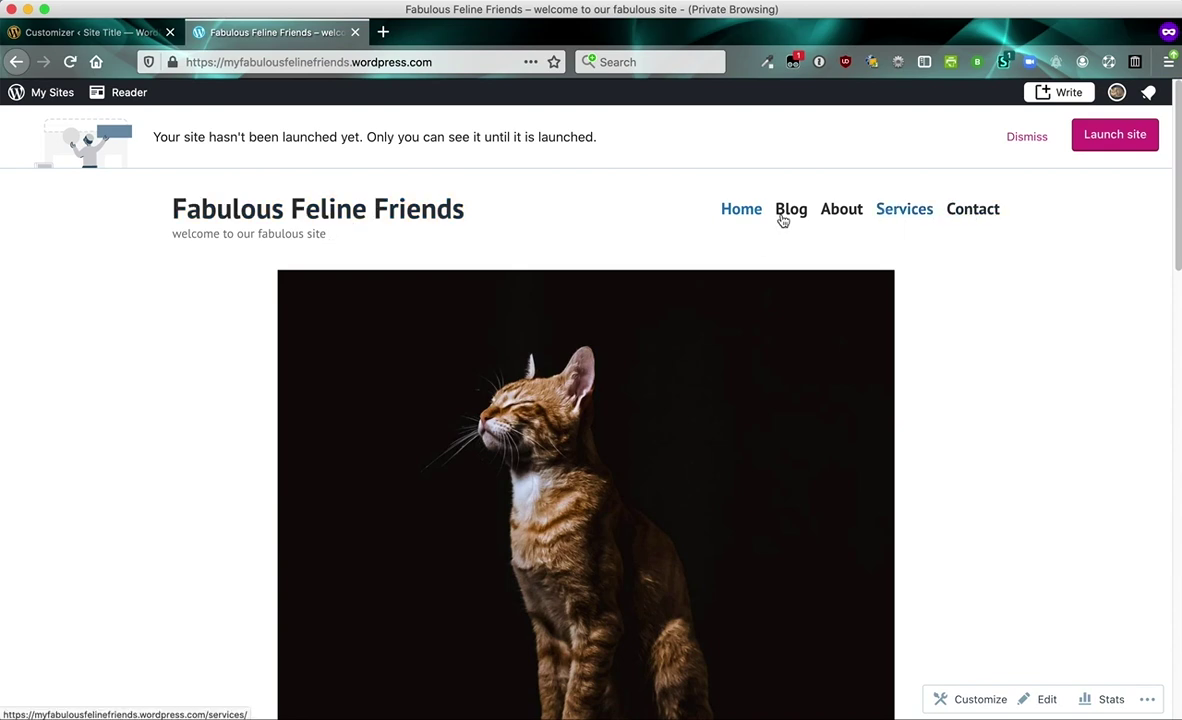
Close the Customizer and open the site's theme gallery
click(117, 33)
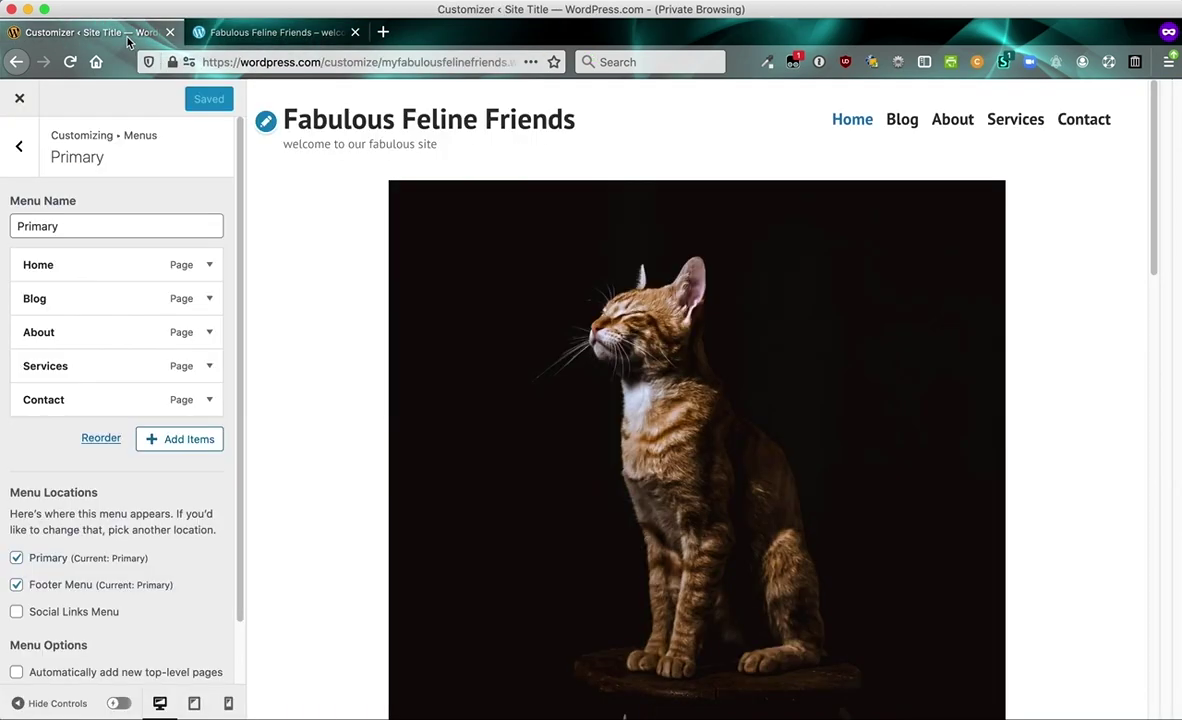
click(19, 102)
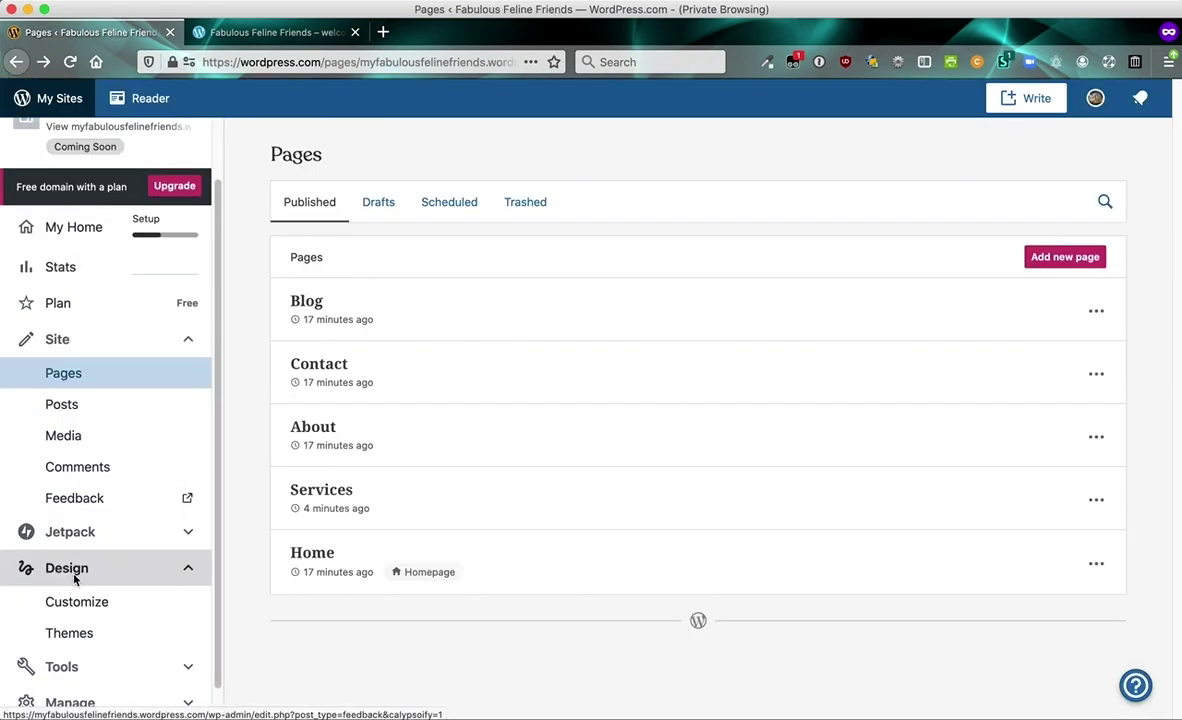
click(296, 33)
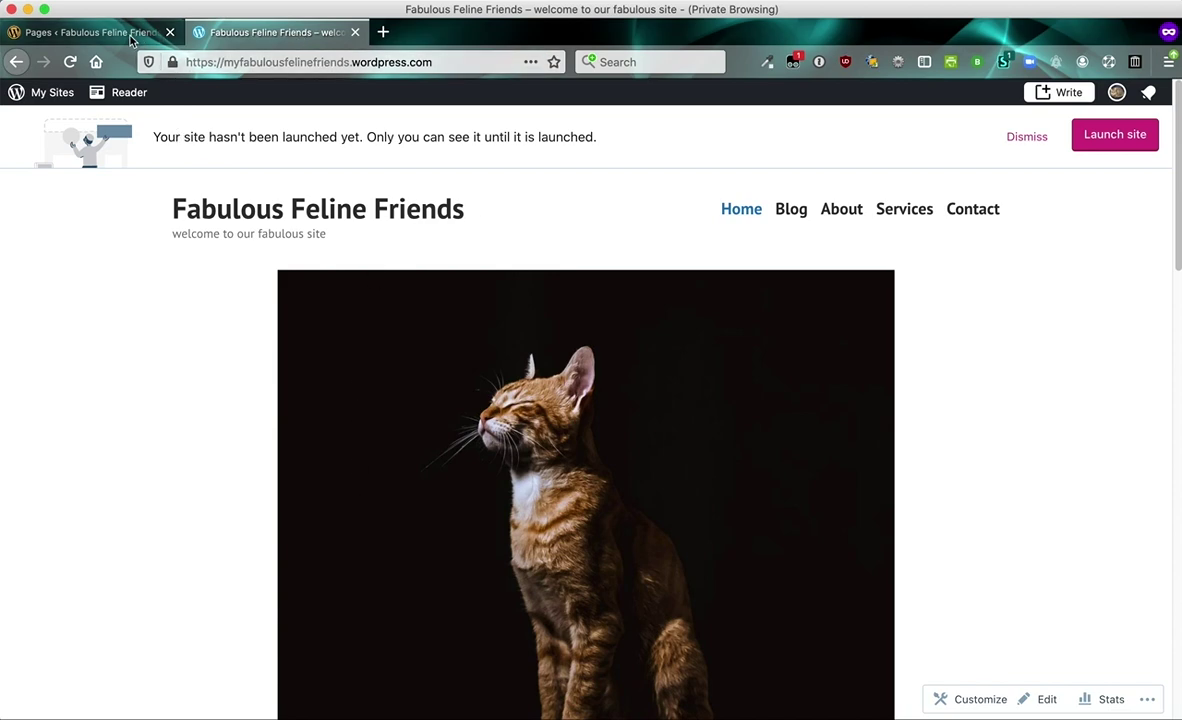
click(90, 32)
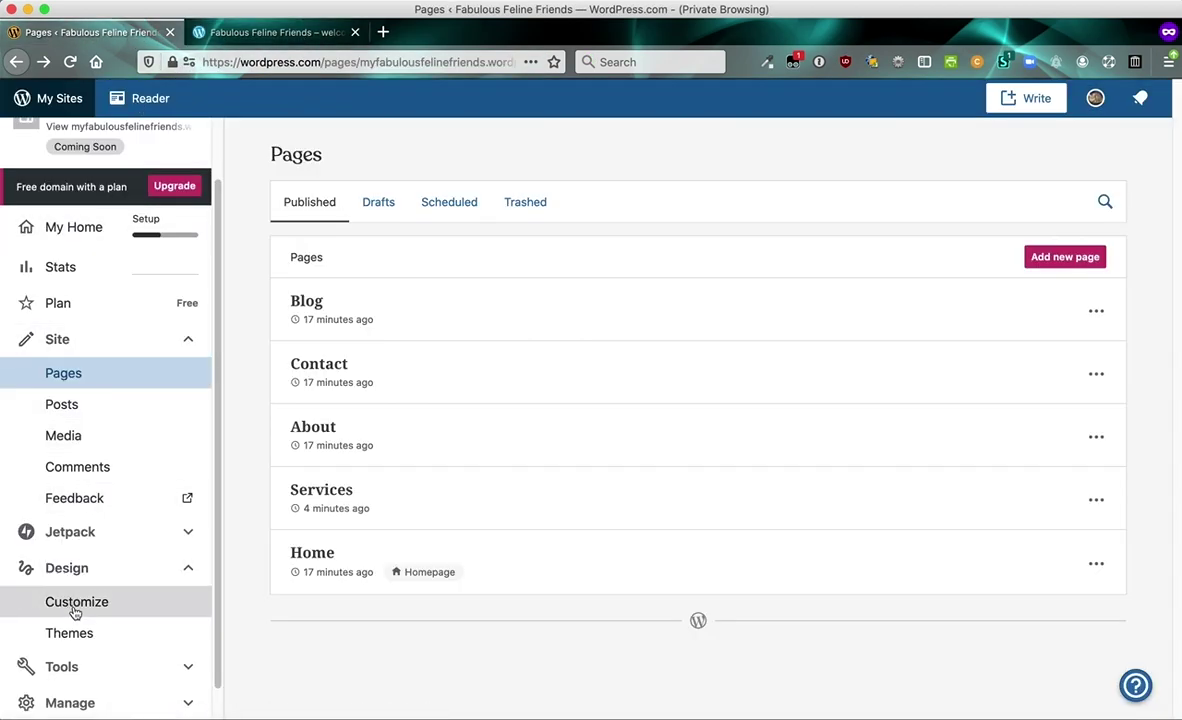
click(71, 635)
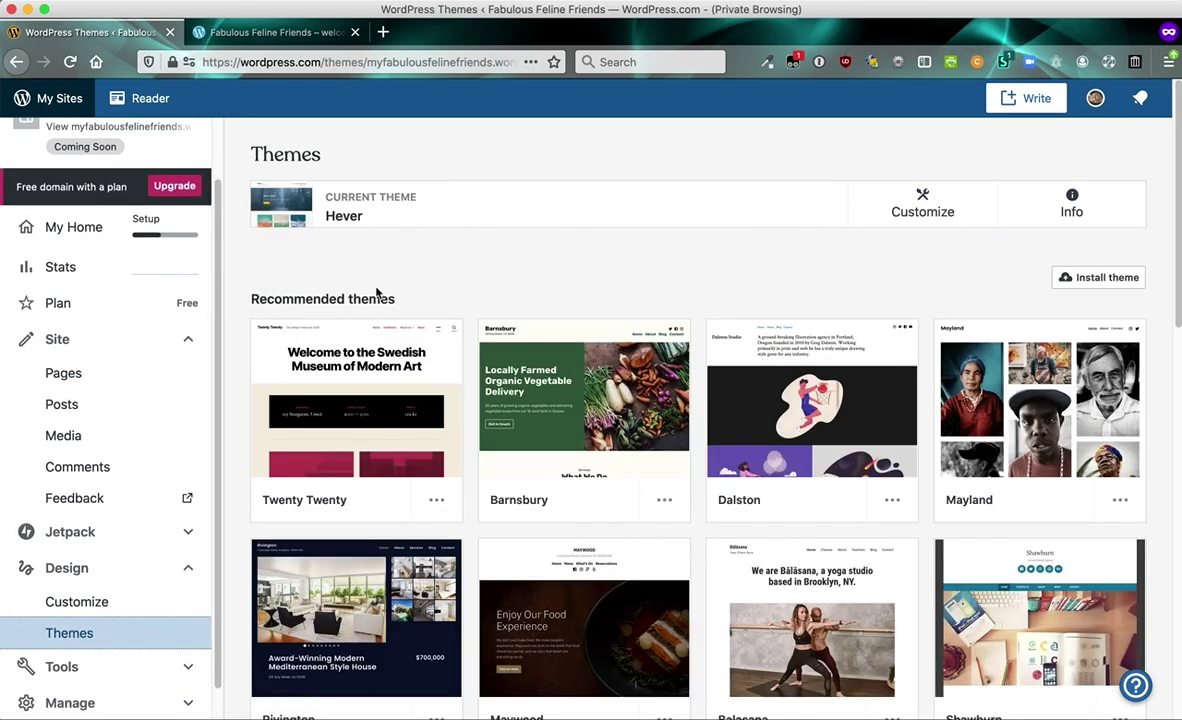
Examine the Twenty Twenty theme's details and live demo, and return to the theme gallery without activating it
scroll(452, 301, down, 2)
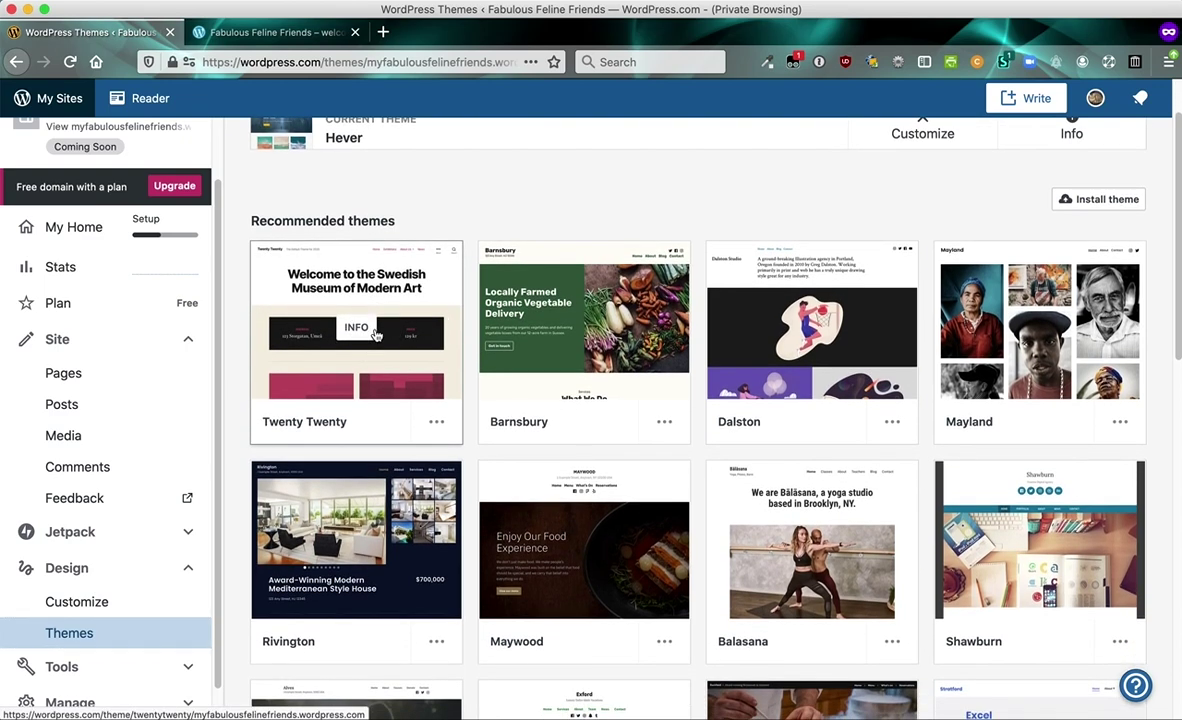
click(376, 336)
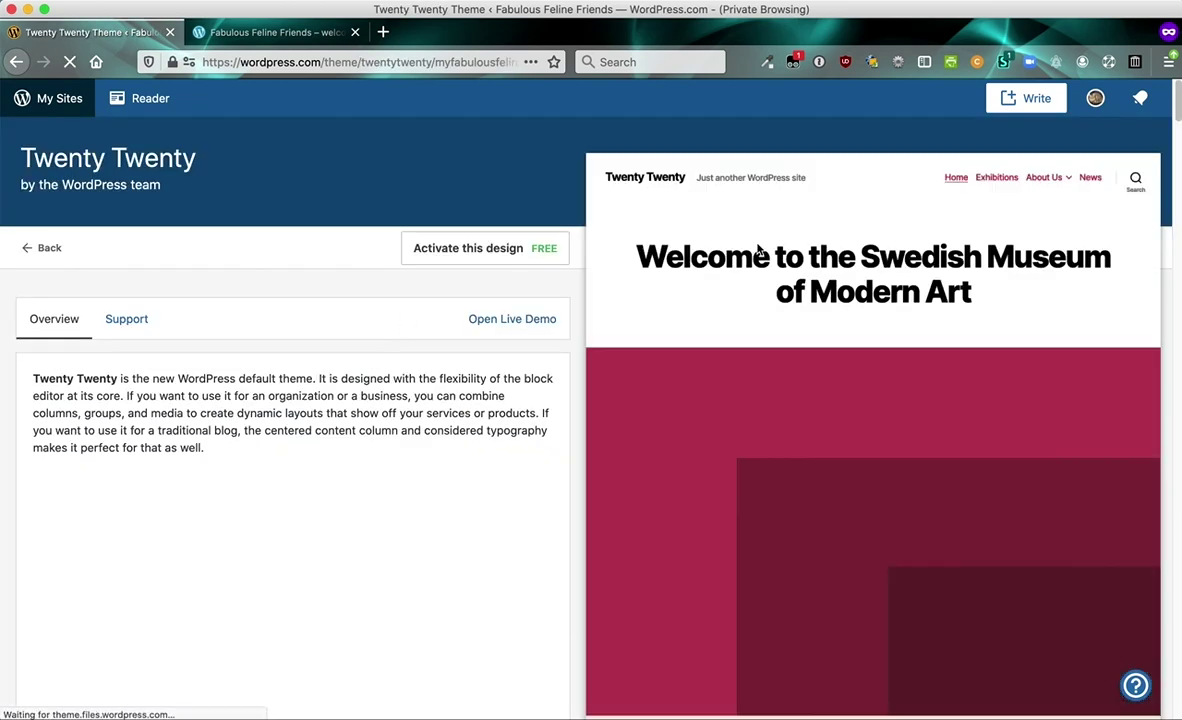
scroll(1020, 333, down, 5)
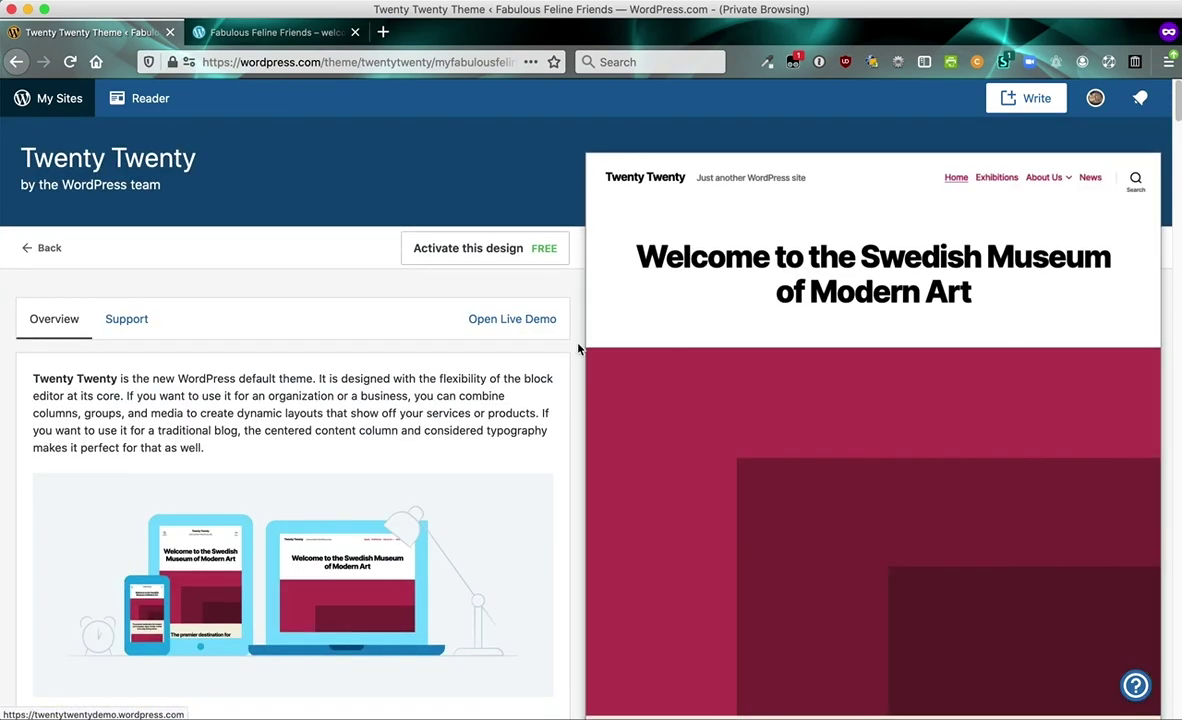
click(517, 316)
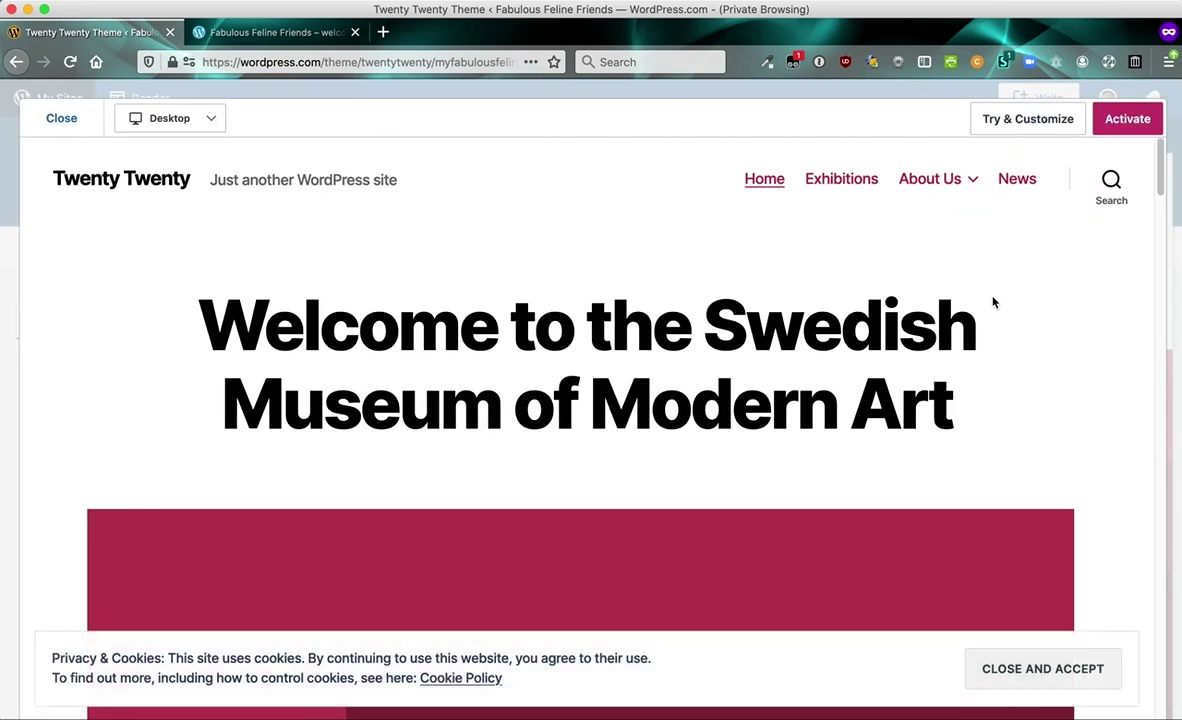
scroll(922, 374, down, 3)
scroll(922, 374, down, 5)
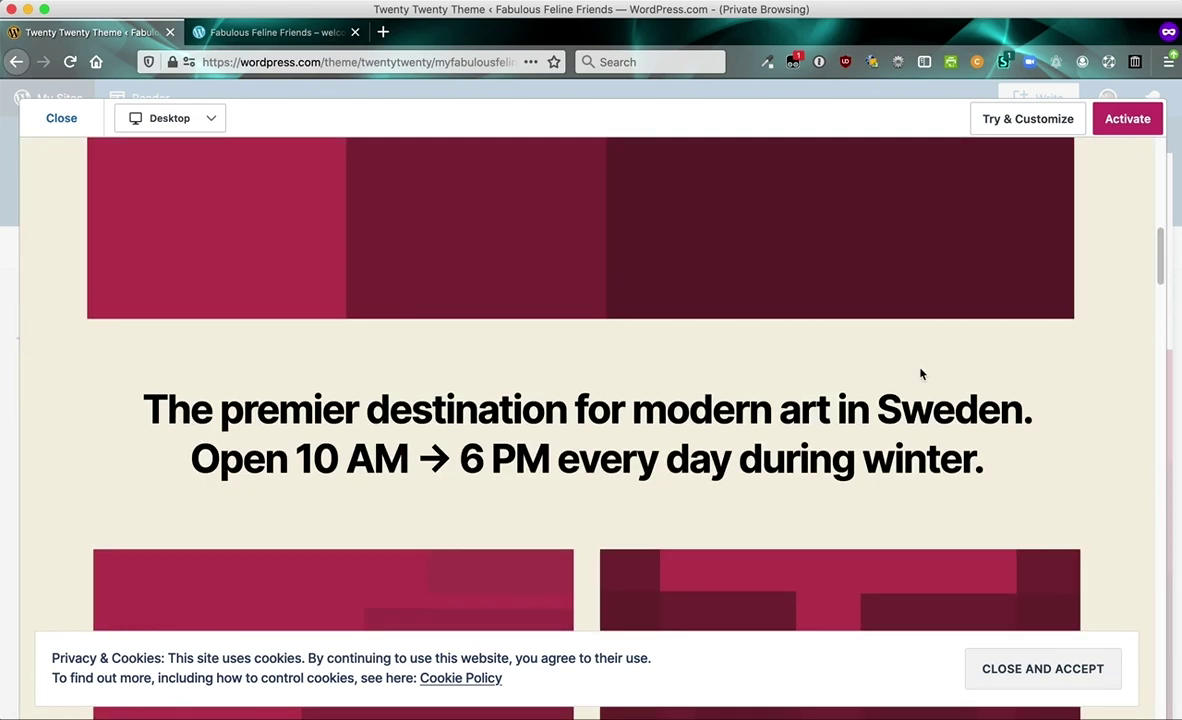
scroll(922, 374, up, 10)
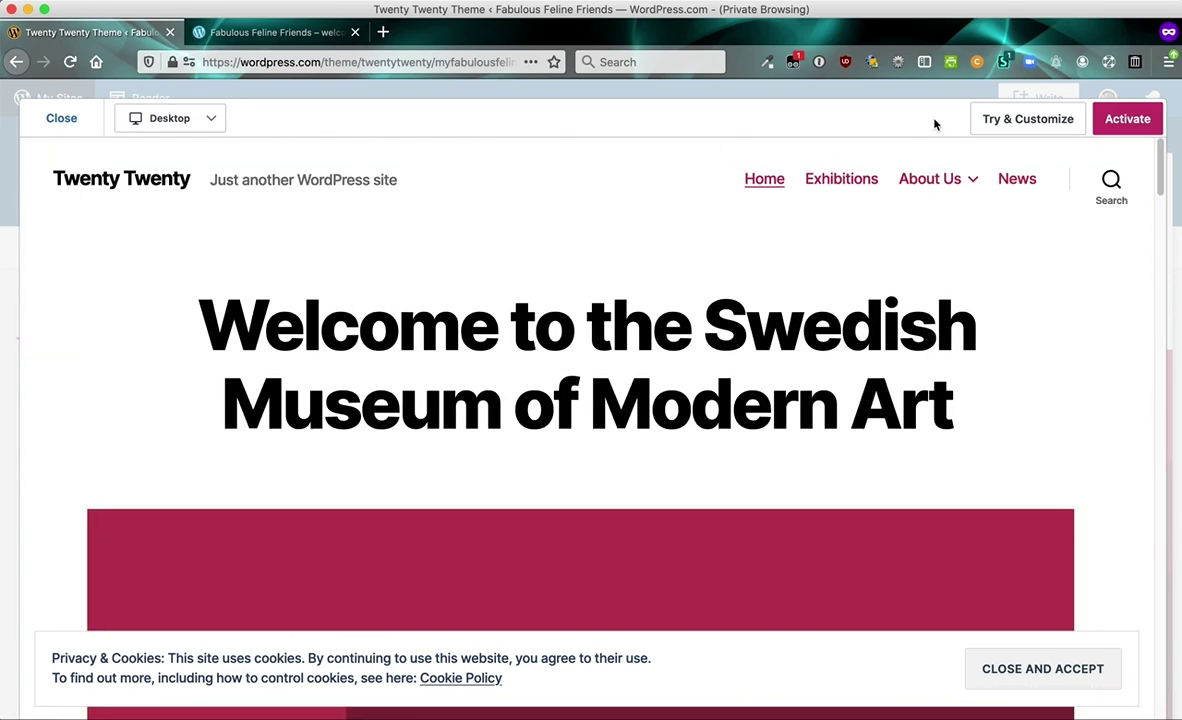
click(61, 119)
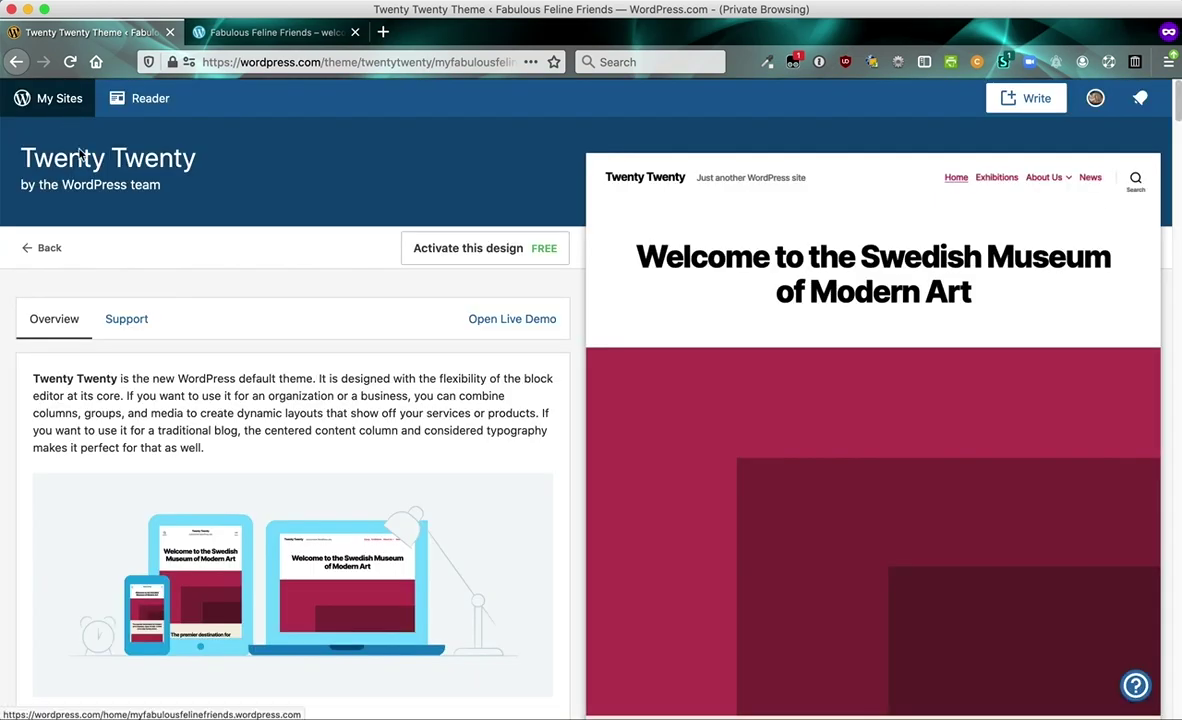
click(46, 256)
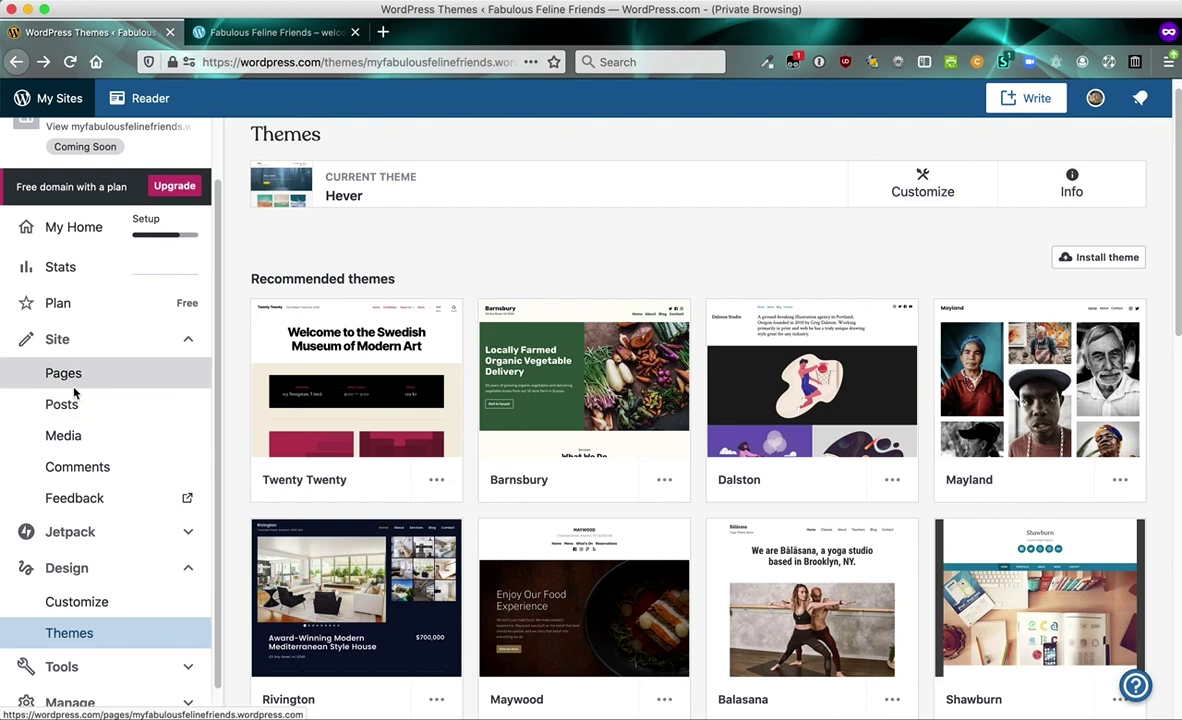
Look through the site's published and draft pages, and open its list of posts
click(72, 380)
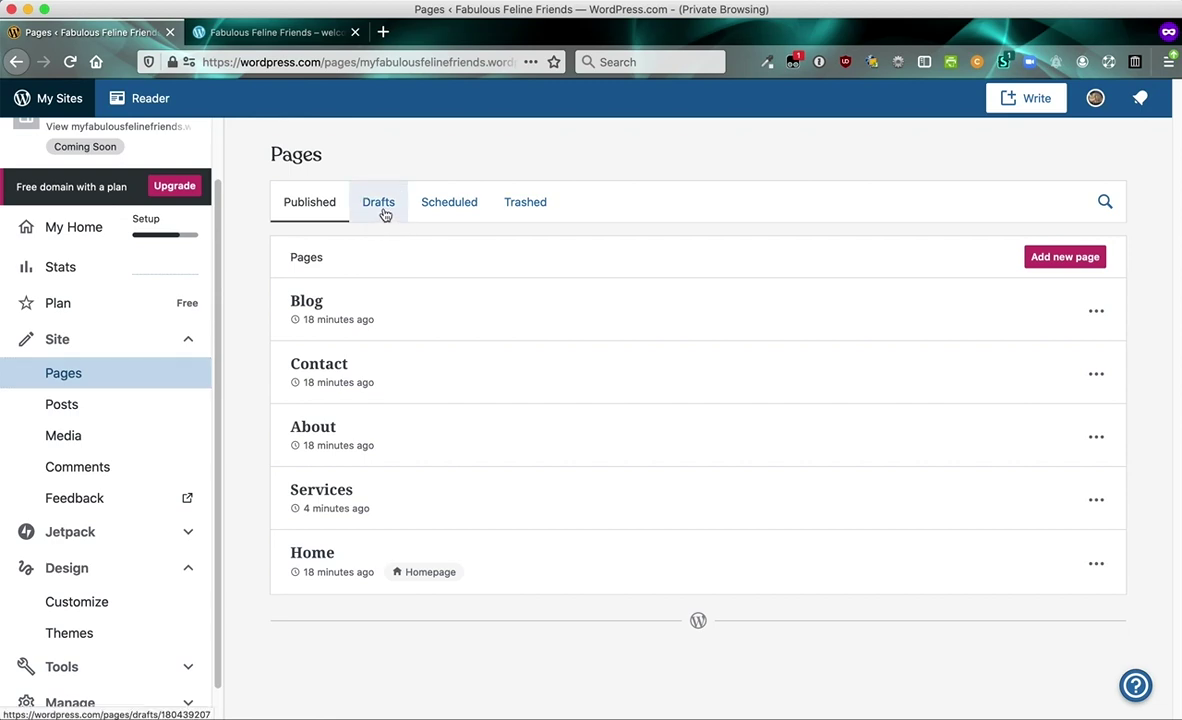
click(383, 214)
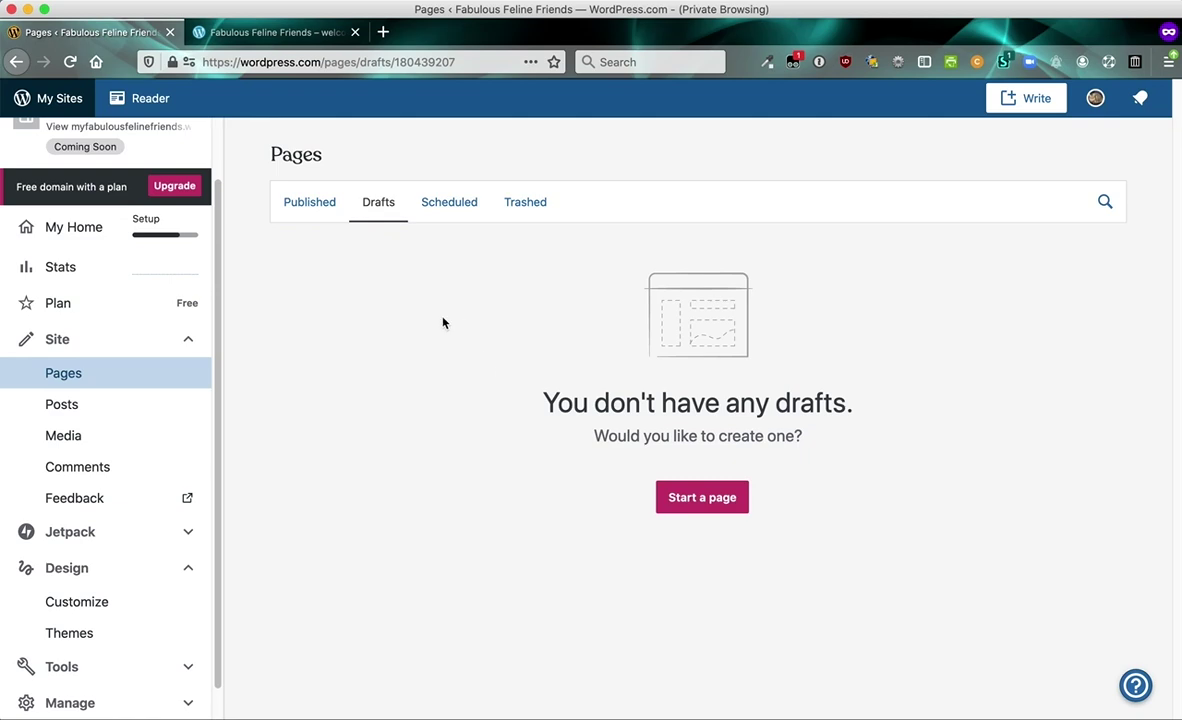
click(109, 405)
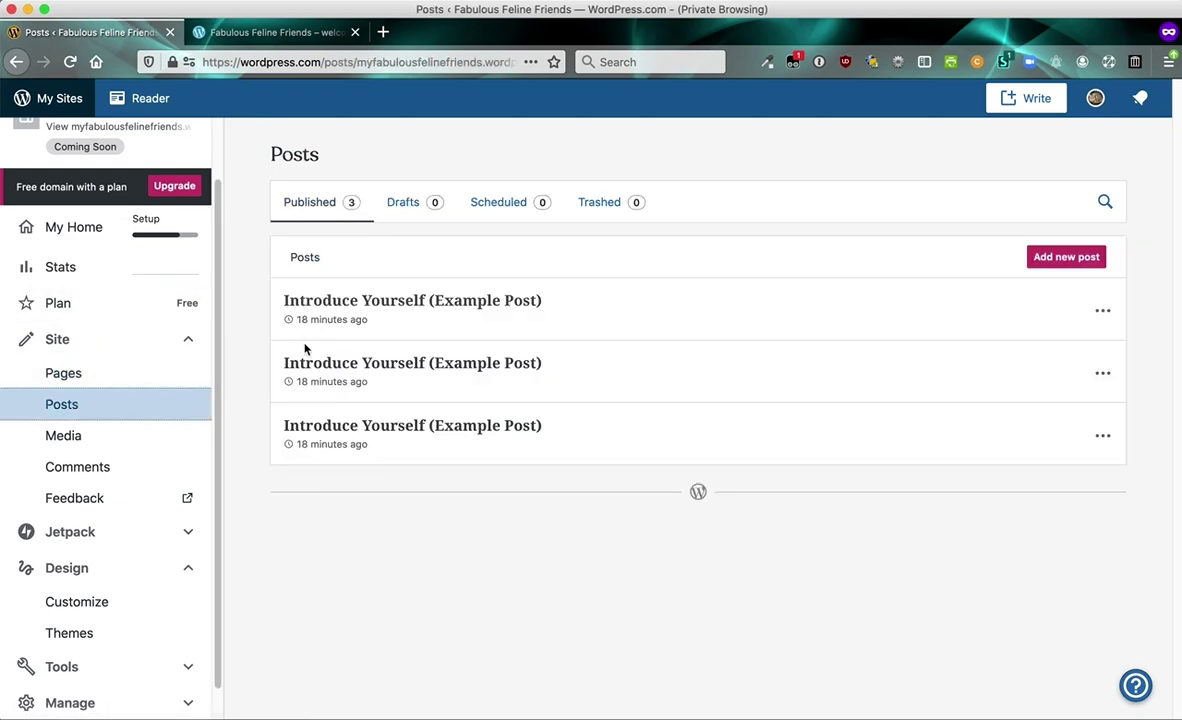